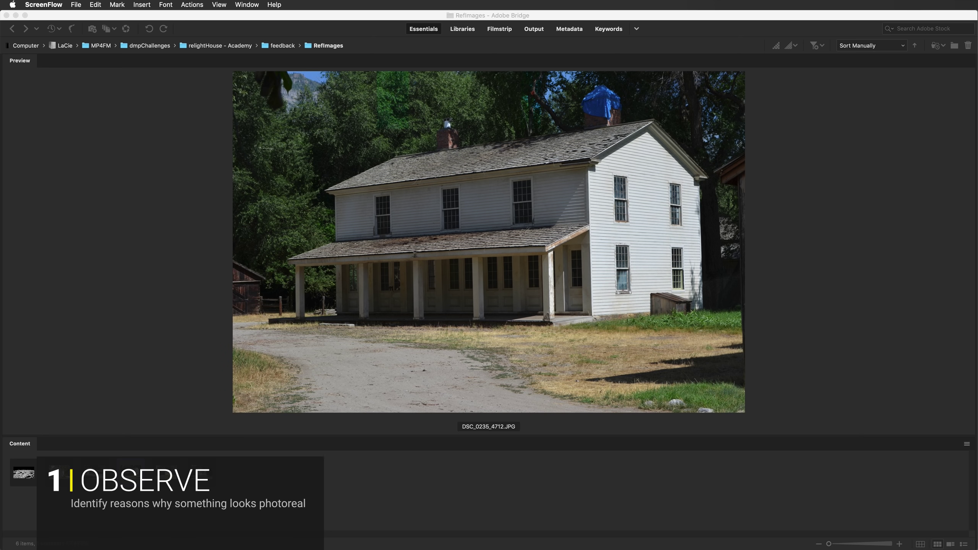
left_click(399, 537)
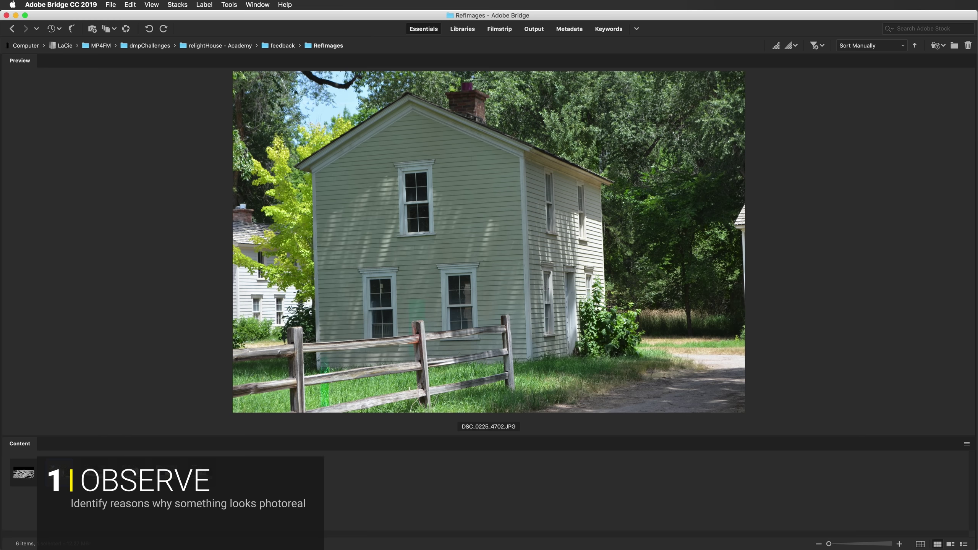
key("super+shift+2")
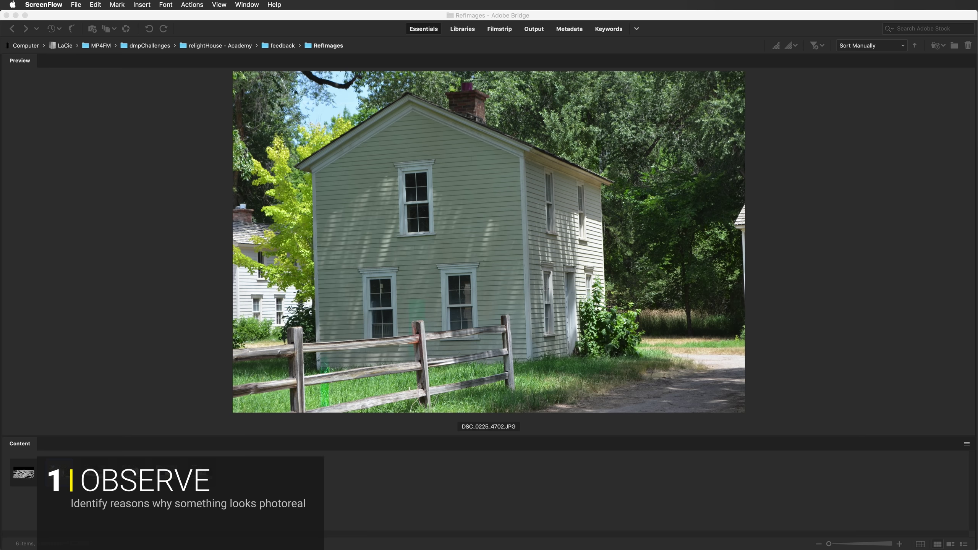
key("super+Tab")
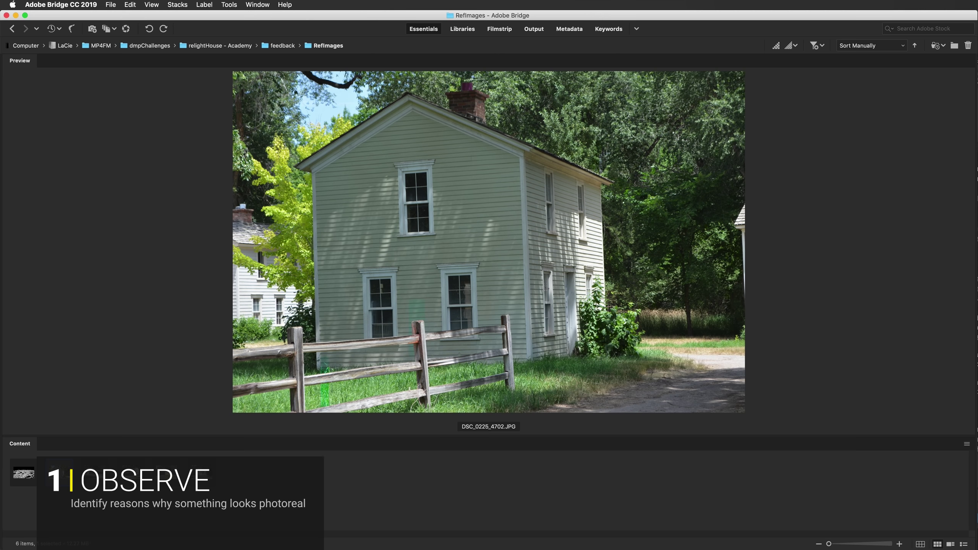
Browse the house reference photos and examine how sunlight and shadow fall on the walls, roofs and ground.
key("Right")
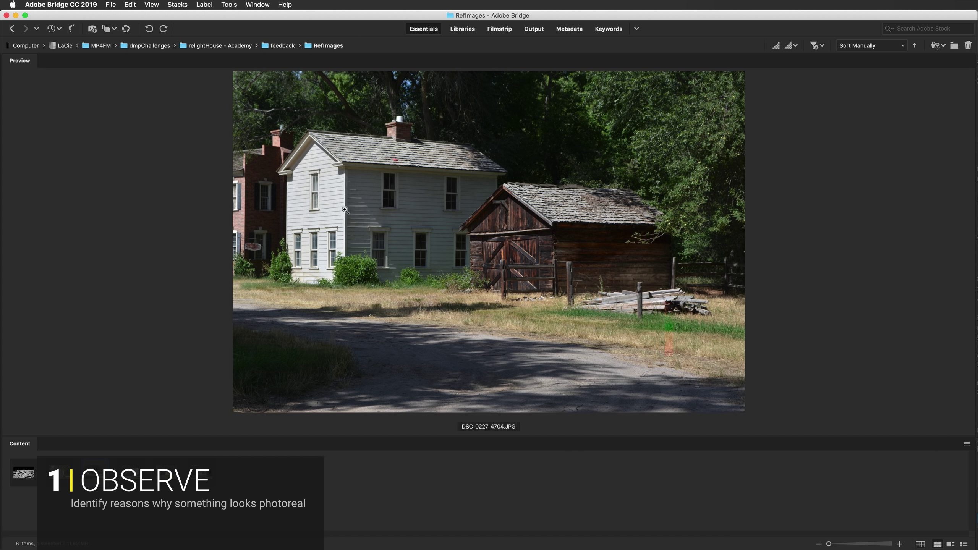
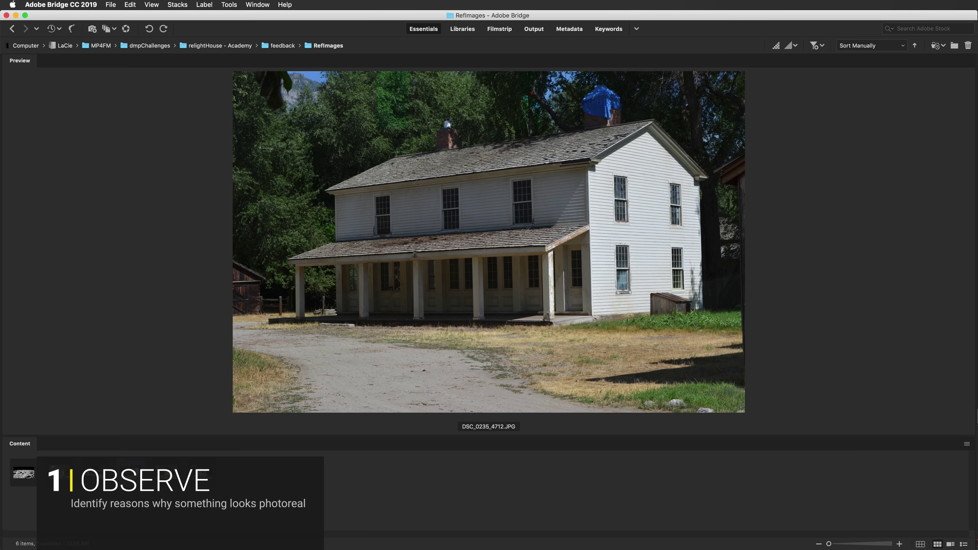
key("Left")
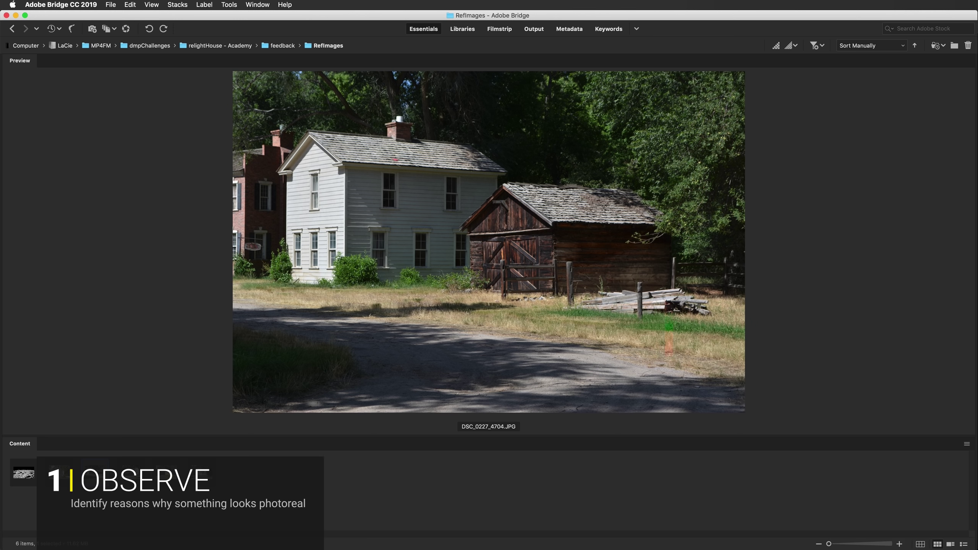
key("Right")
key("Right")
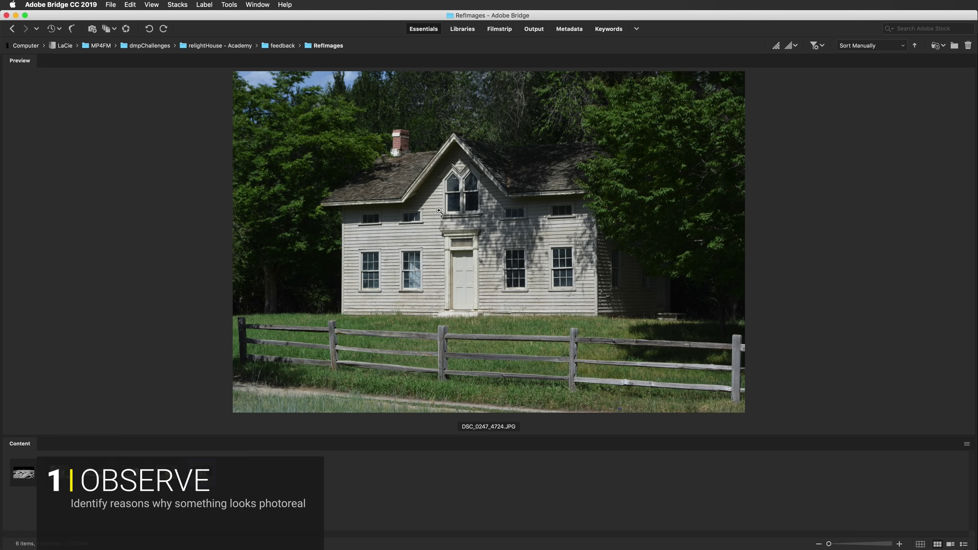
Compare reference photos DSC_0243_4720.JPG and DSC_0247_4724.JPG for the light and shadow on the same house from two viewpoints.
key("Left")
key("Right")
key("Left")
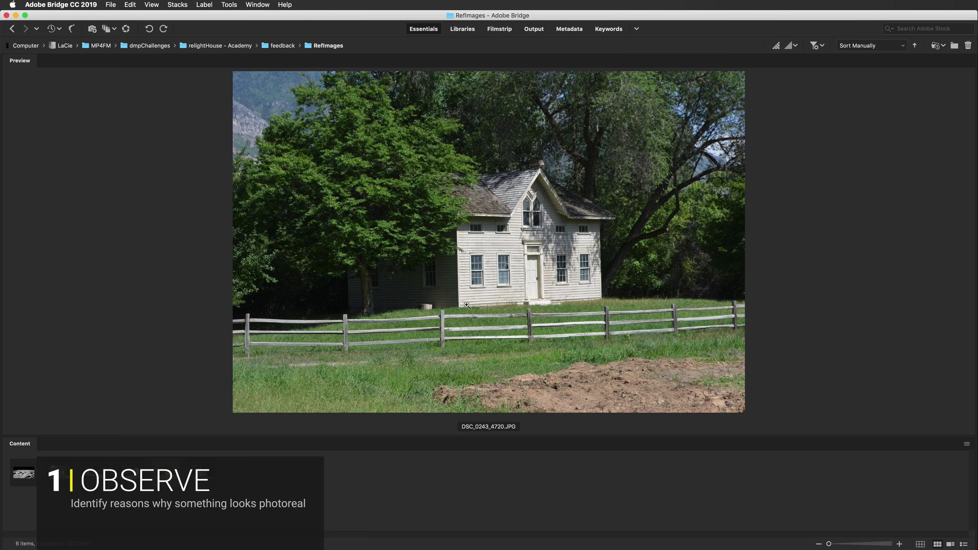
key("Right")
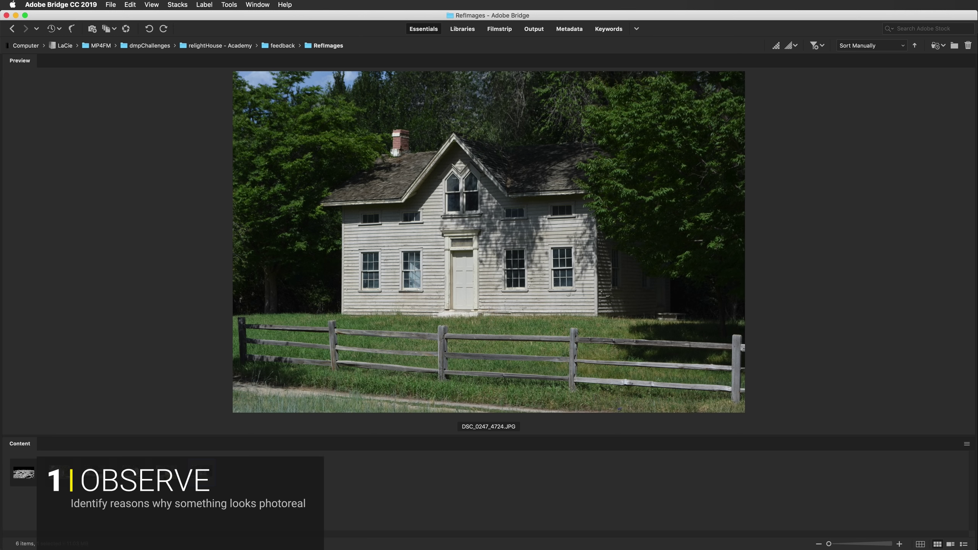
key("Left")
key("Right")
key("Left")
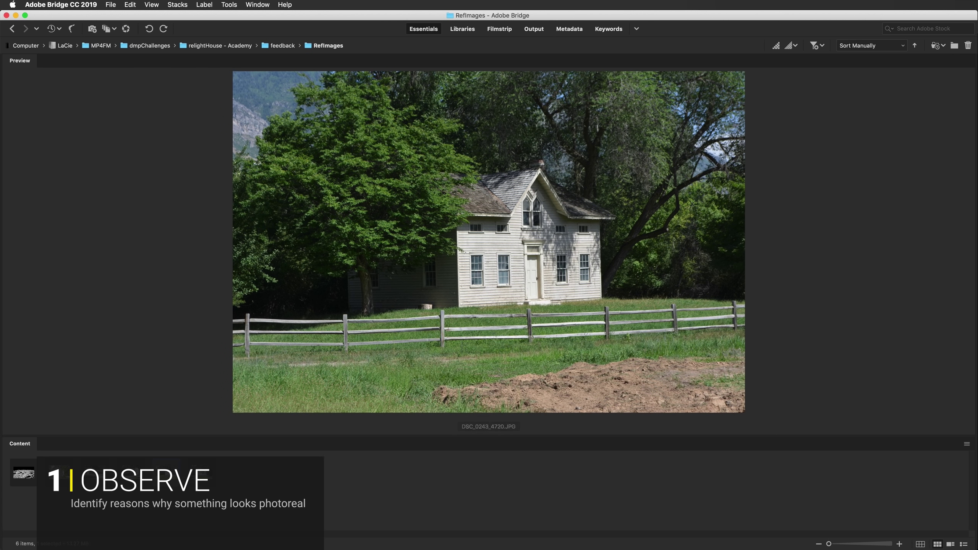
key("Right")
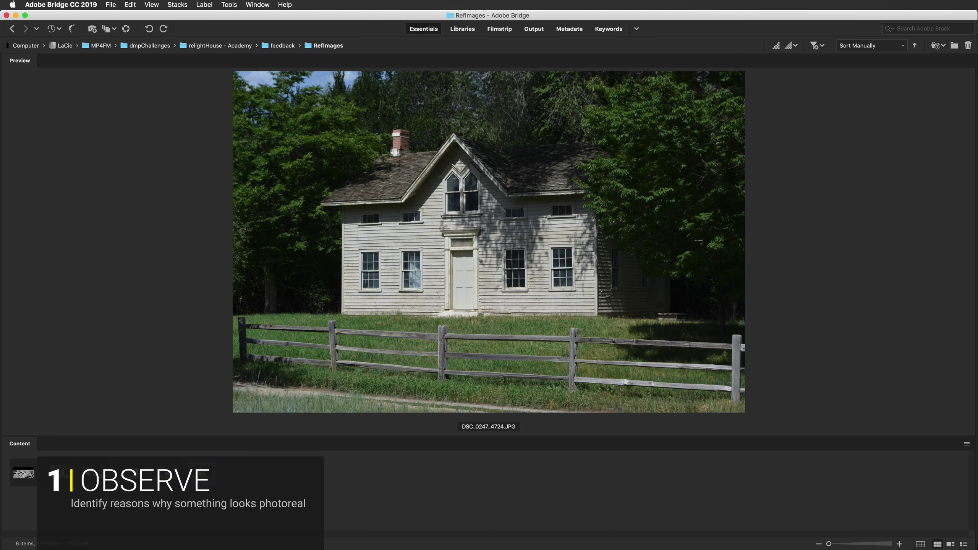
key("Left")
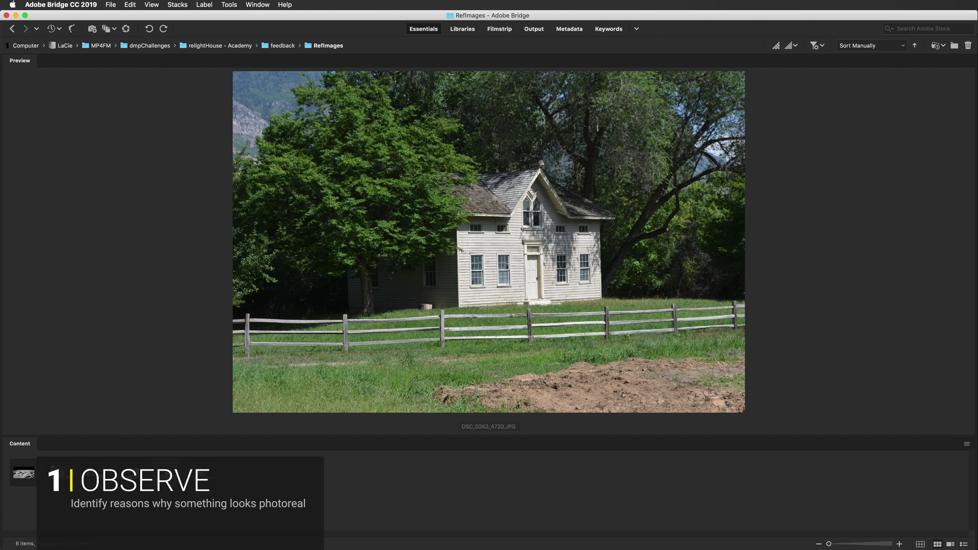
key("Right")
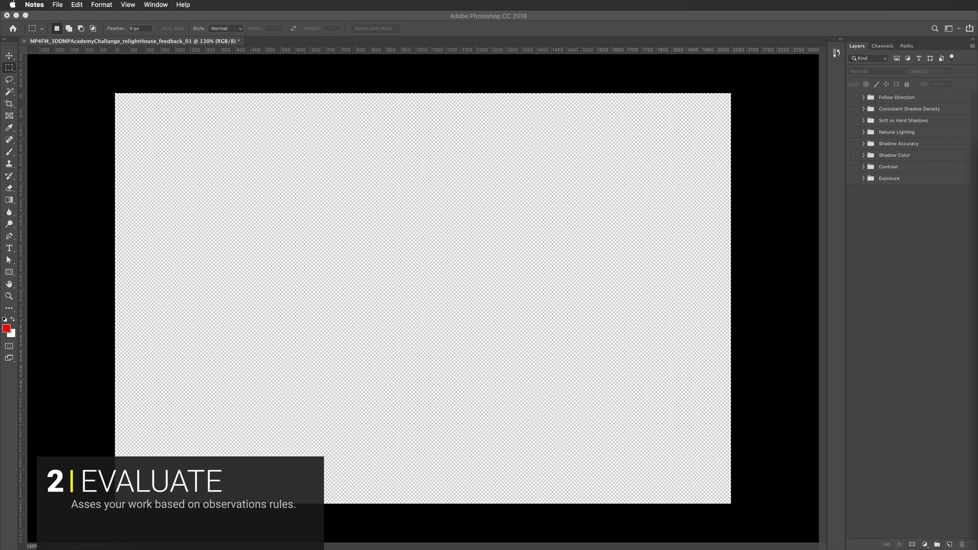
Switch to the Photoshop document and place the Relight House Checklist note over the empty area beneath the layer groups.
key("super+Tab")
left_click_drag(929, 420, 760, 255)
left_click_drag(716, 363, 631, 251)
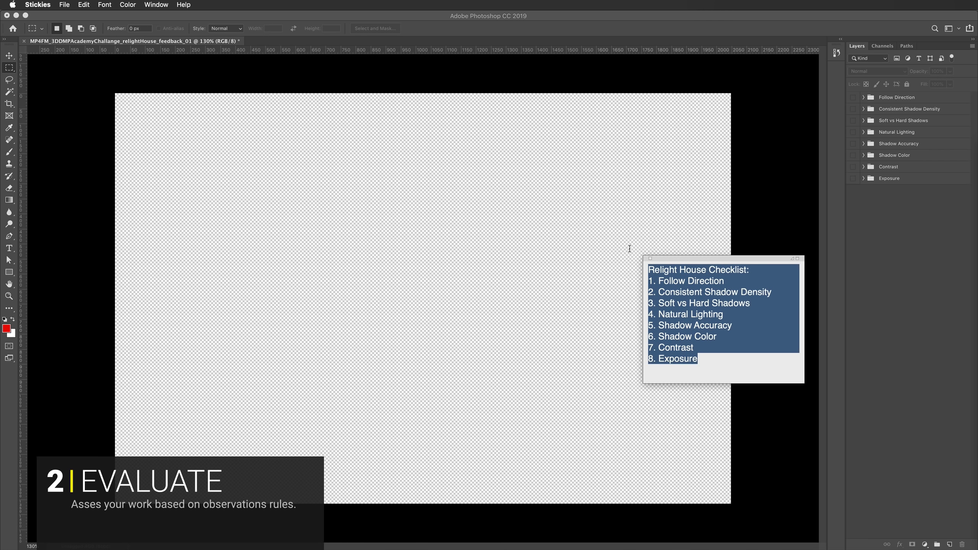
left_click(723, 364)
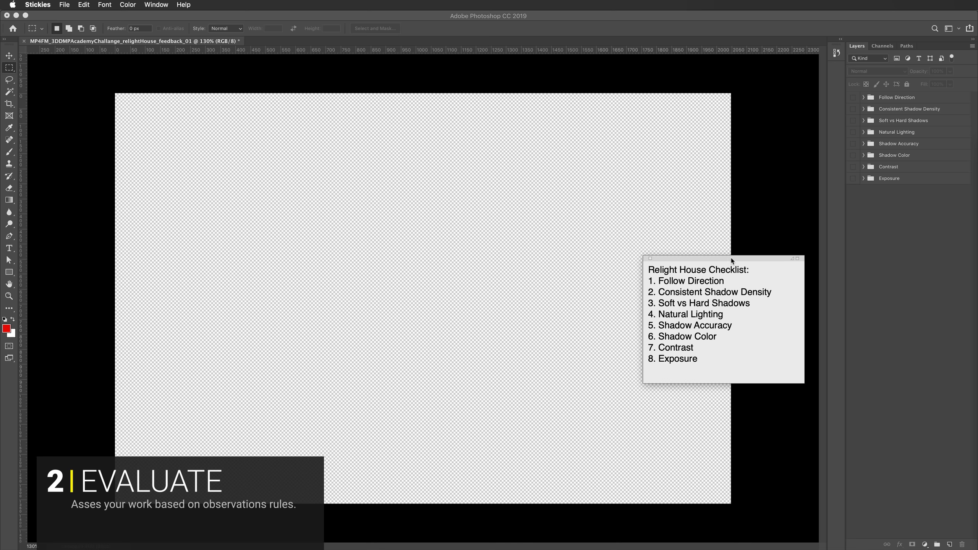
left_click_drag(732, 261, 895, 407)
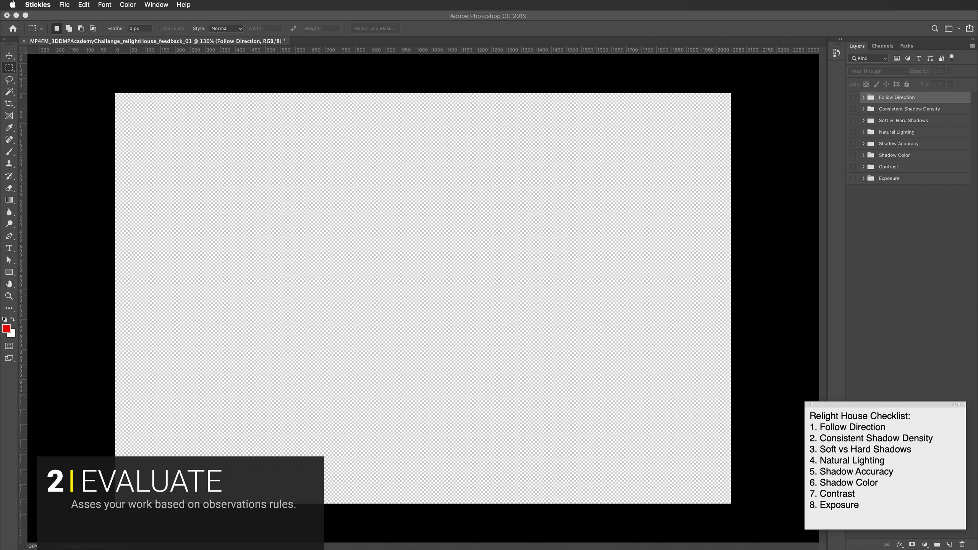
Highlight the Follow Direction item in the checklist, and expand and show the Follow Direction layer group.
left_click_drag(908, 428, 793, 427)
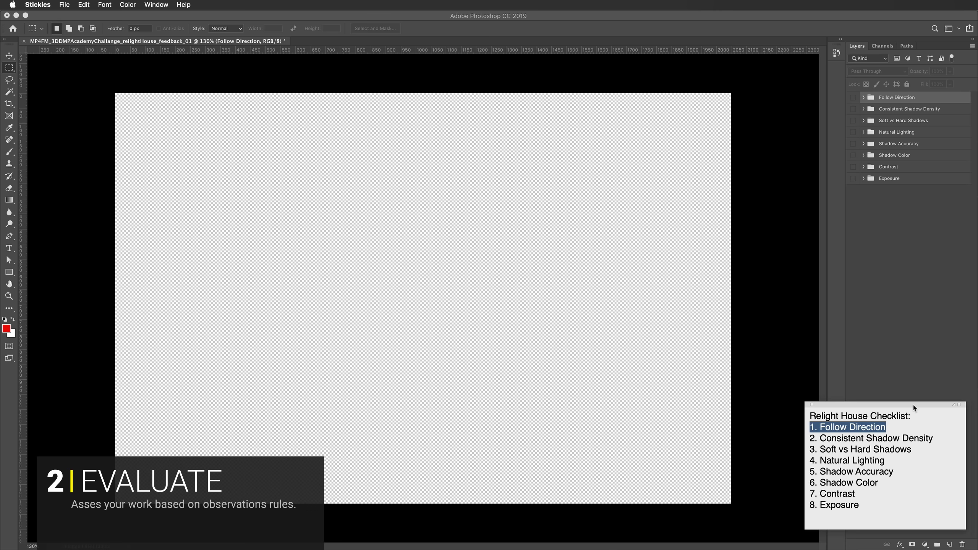
left_click(900, 425)
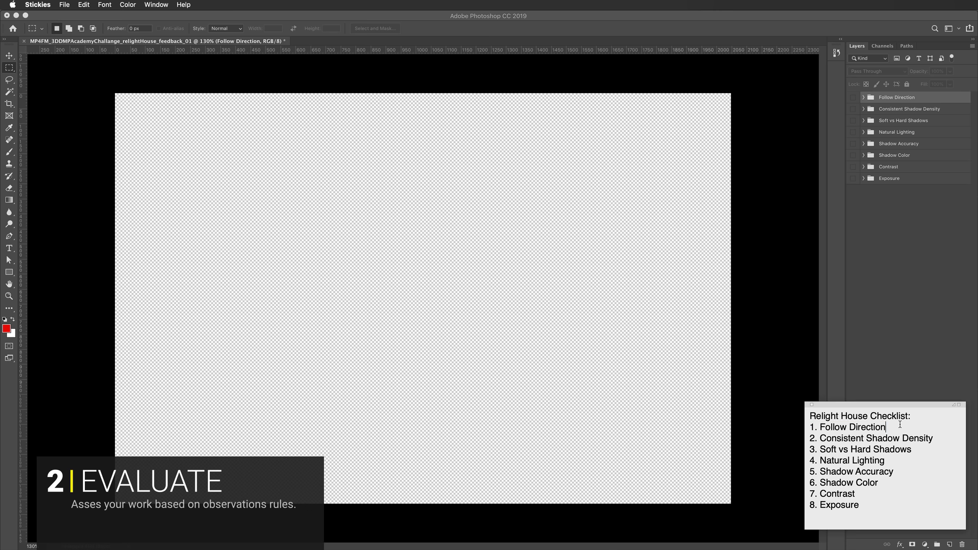
left_click(863, 97)
left_click(853, 97)
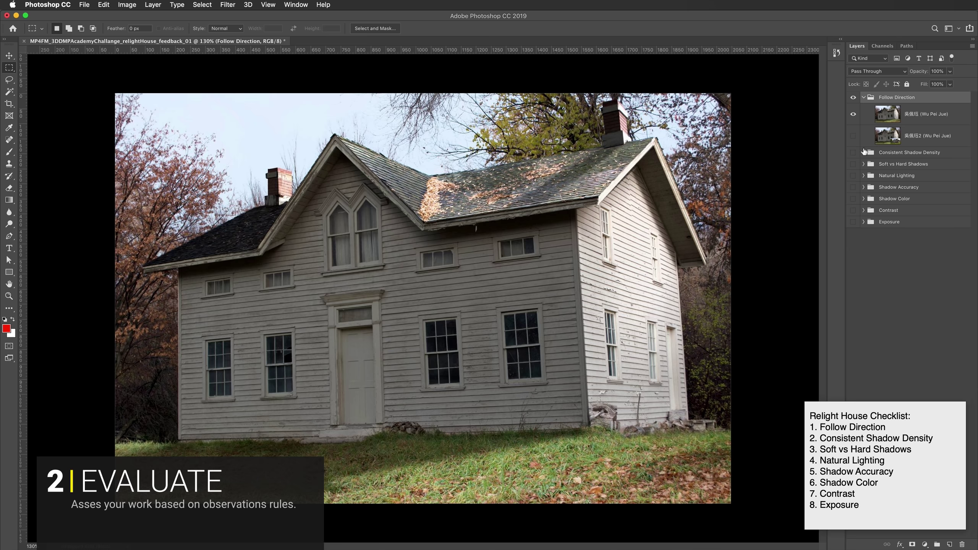
Collapse and hide the Follow Direction group, and show the Consistent Shadow Density group with its layers expanded.
left_click(864, 97)
left_click(853, 97)
left_click(853, 109)
left_click(864, 109)
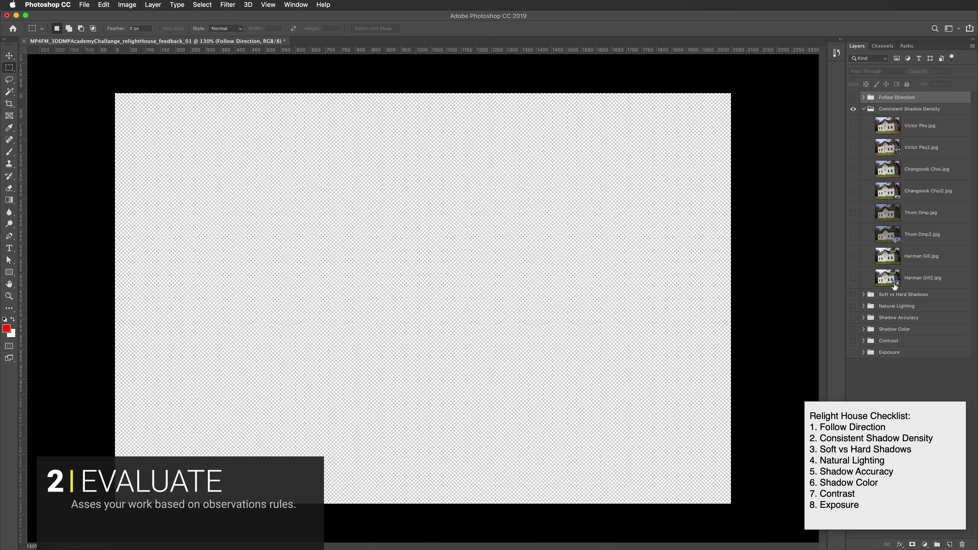
Show the Consistent Shadow Density example layers one after another from the lowest upward to evaluate each relit house.
left_click(853, 277)
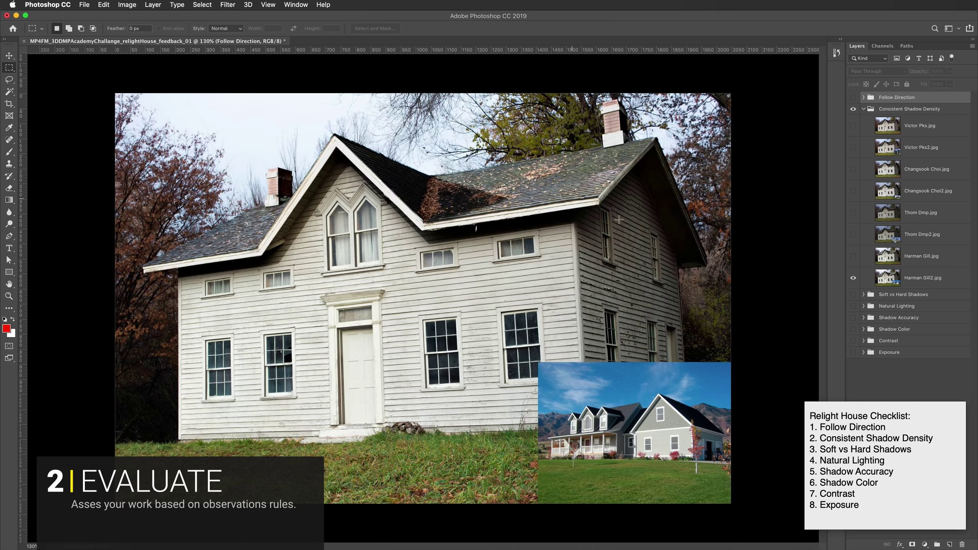
left_click(853, 256)
left_click(853, 234)
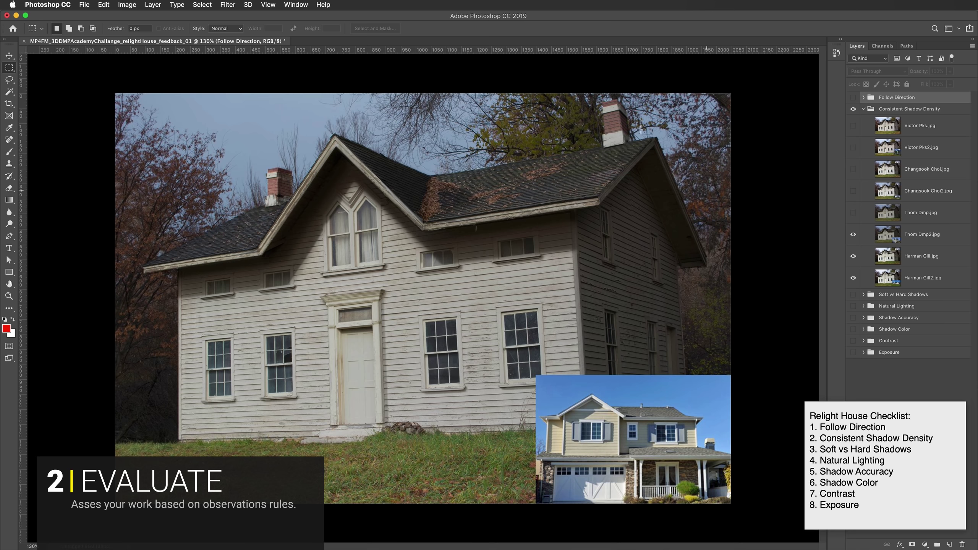
left_click(853, 212)
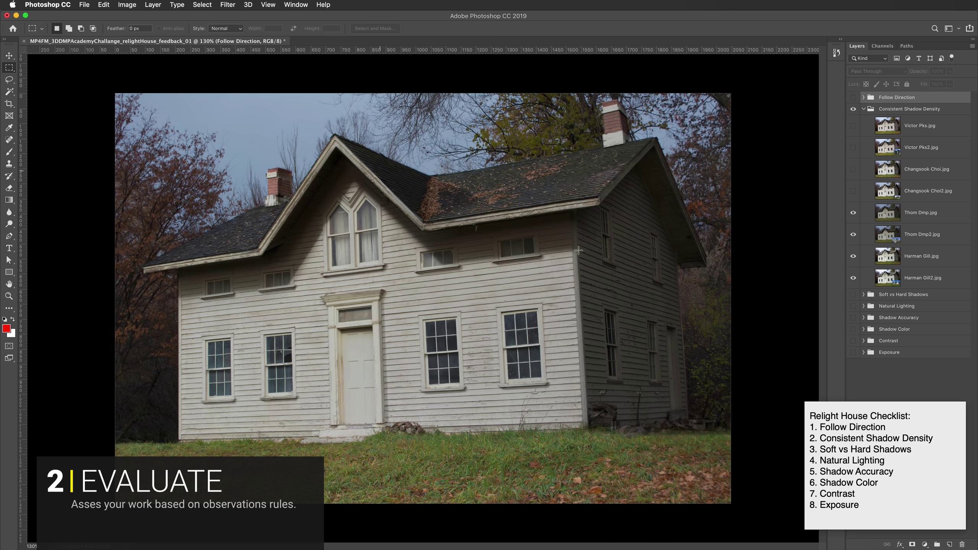
left_click(853, 191)
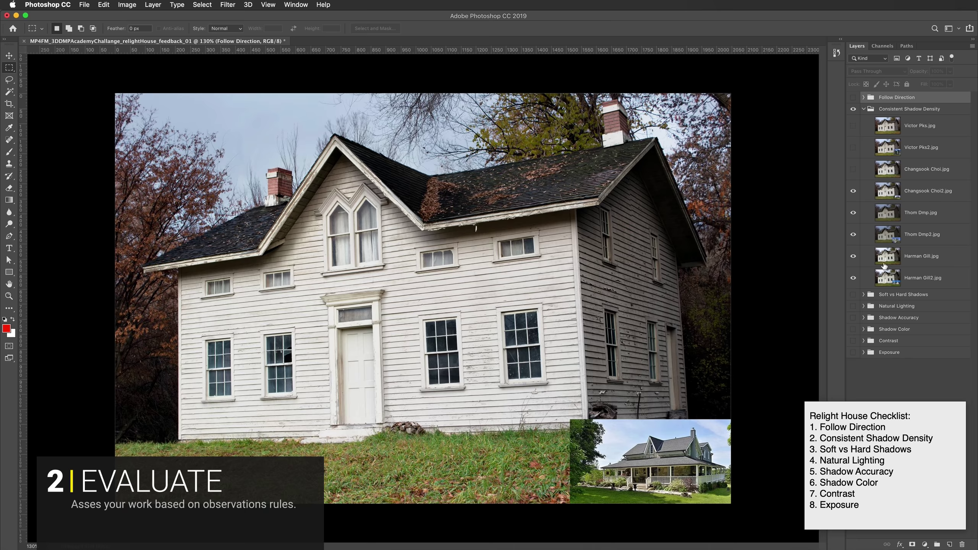
left_click(853, 170)
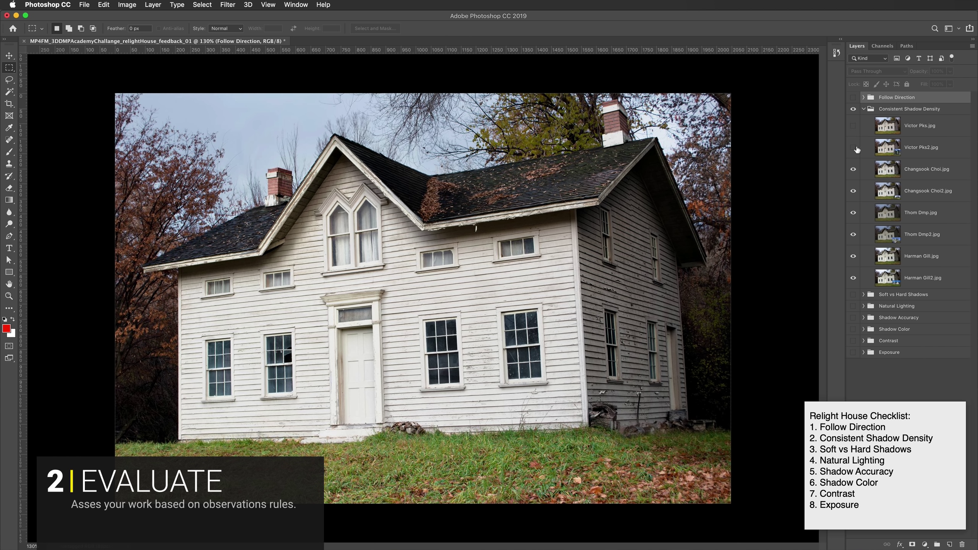
left_click(853, 147)
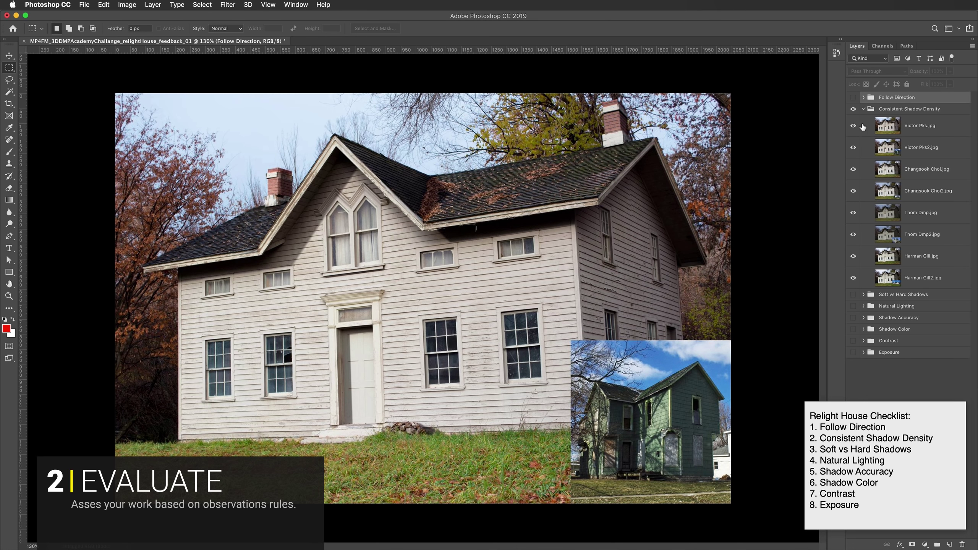
Hide the Consistent Shadow Density group and show the expanded Soft vs Hard Shadows group with its lowest example layer.
left_click(864, 108)
left_click(853, 108)
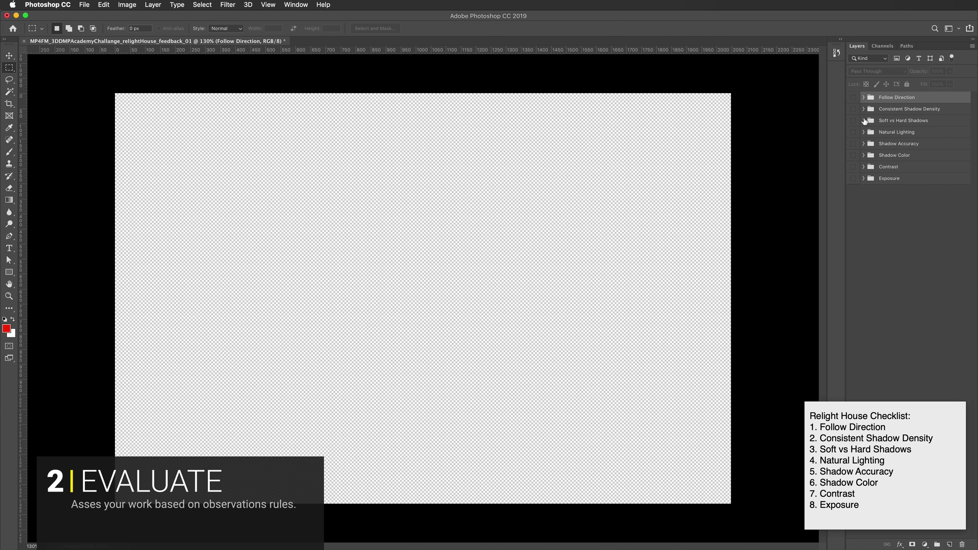
left_click(863, 120)
left_click(853, 121)
left_click(853, 246)
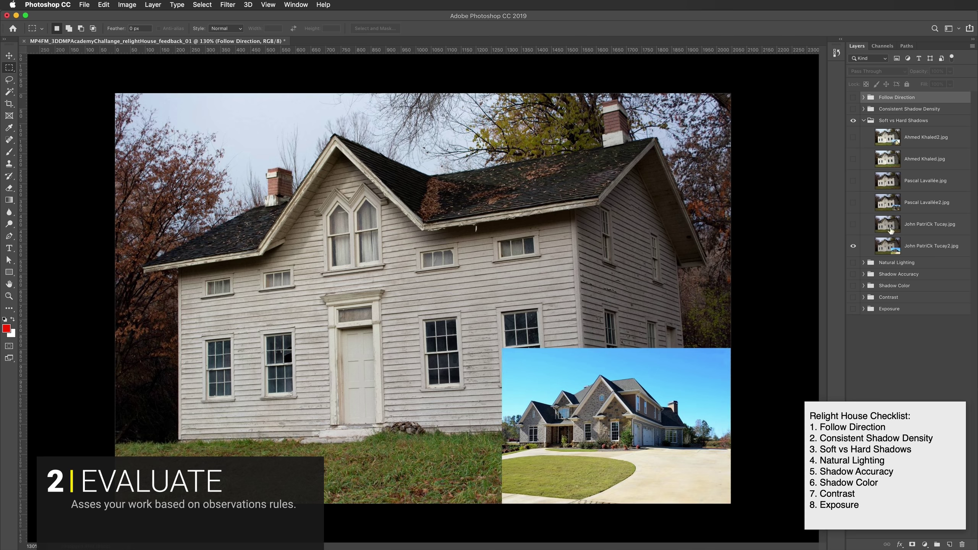
Highlight the Soft vs Hard Shadows item in the checklist note, and clear the highlight.
left_click(911, 450)
left_click_drag(912, 449, 811, 452)
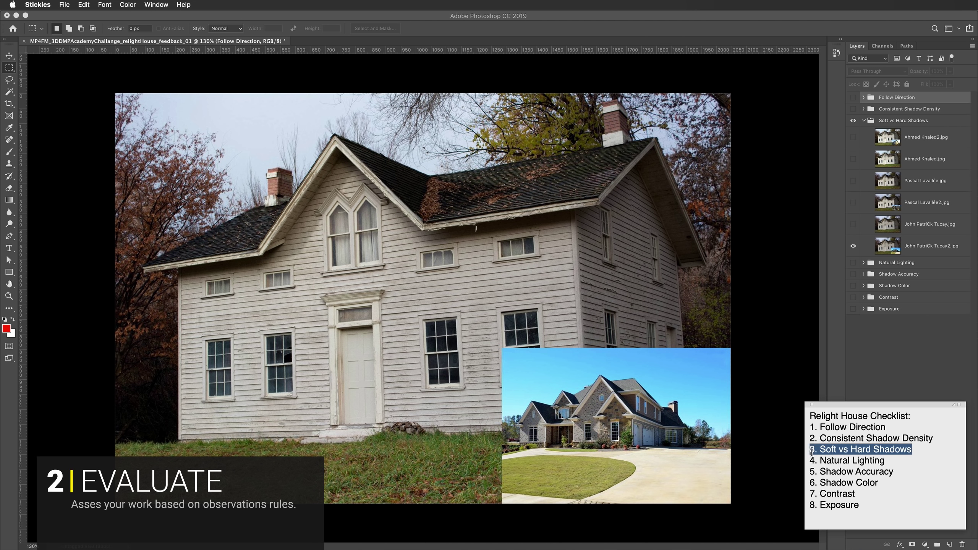
left_click(862, 451)
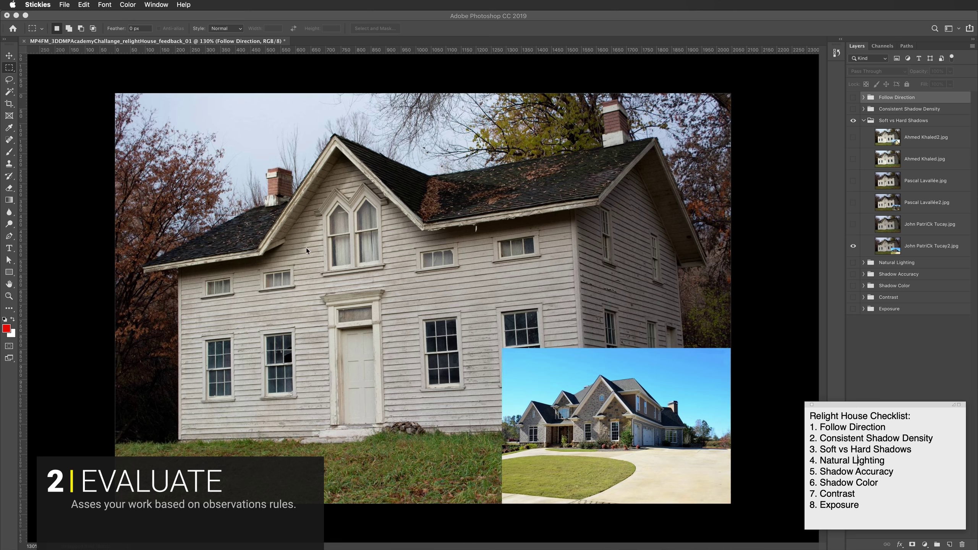
Zoom in on the house's front wall and examine the shadow edges beneath the gable and the lower roof eave.
left_click(9, 296)
left_click_drag(272, 253, 337, 258)
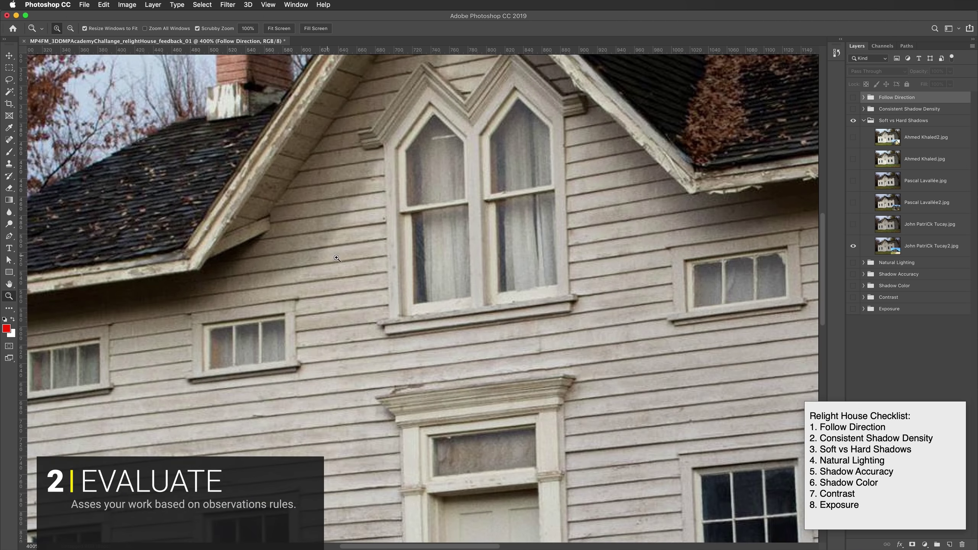
left_click(337, 258)
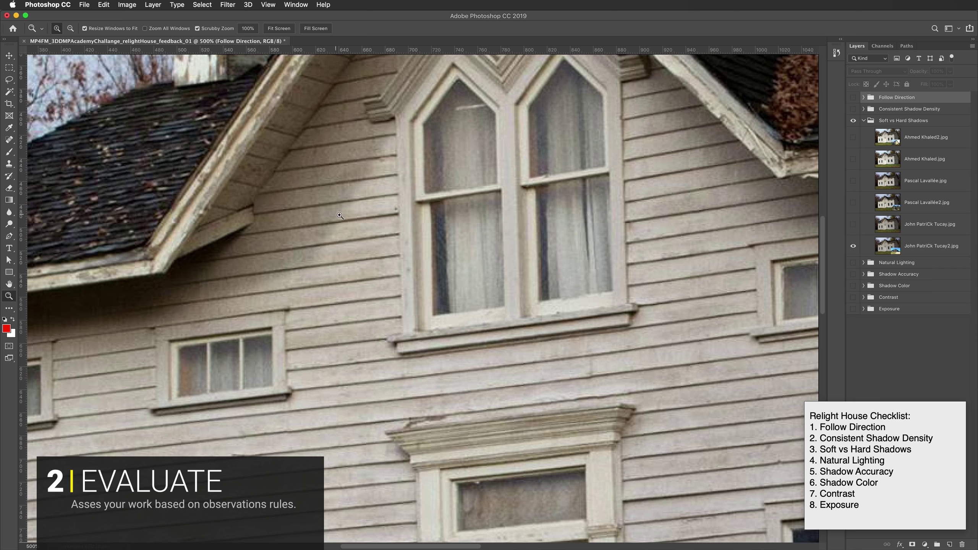
left_click_drag(246, 280, 547, 210)
key("ctrl+r")
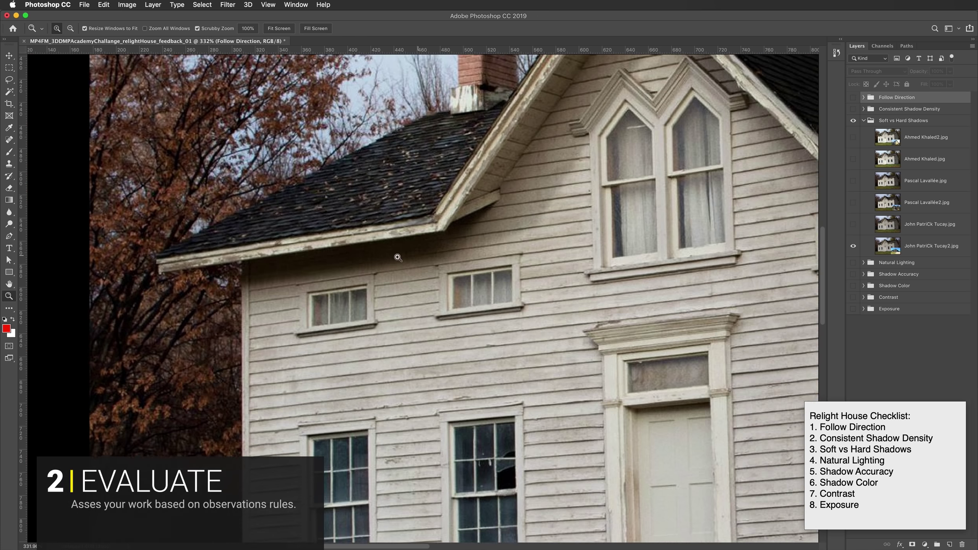
left_click_drag(434, 256, 418, 239)
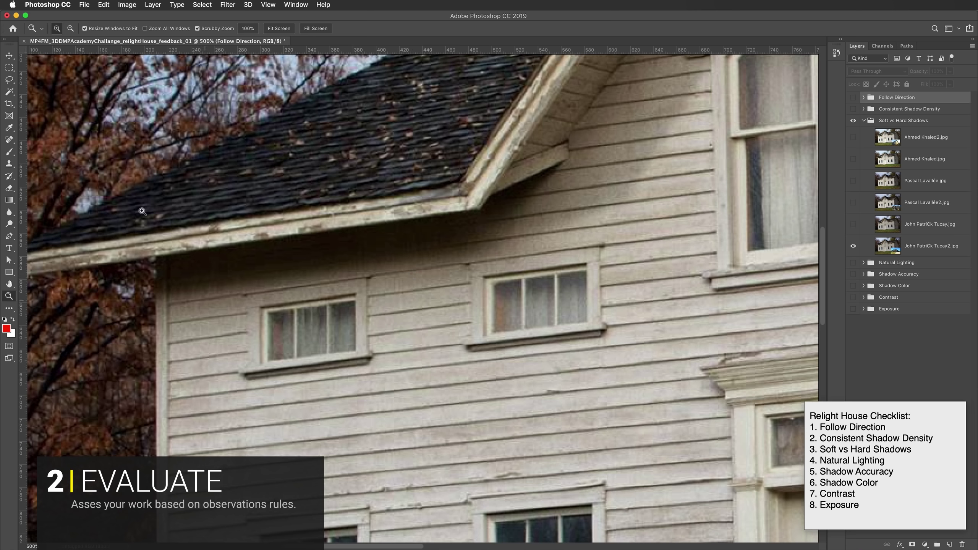
left_click(8, 55)
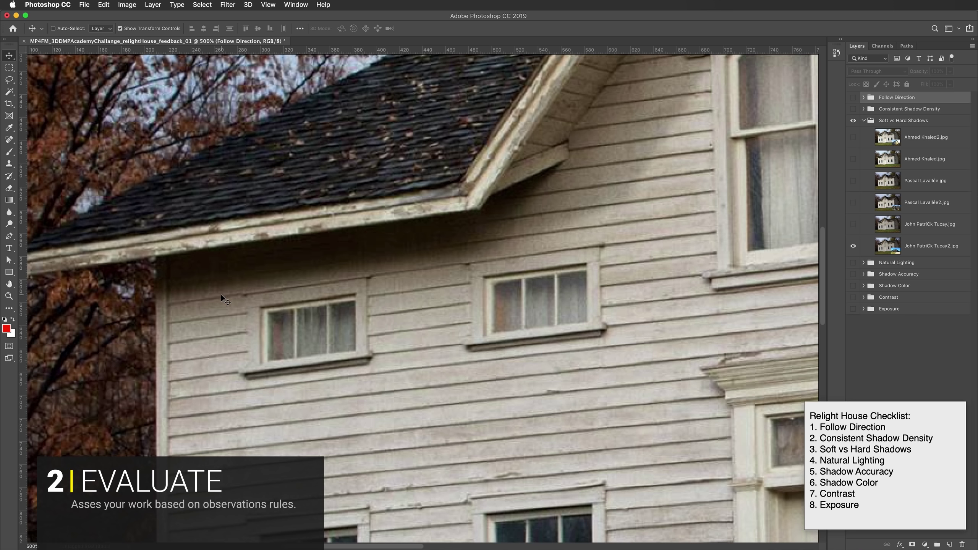
Examine the shadow edges along the gable overhang, around the arched windows and under the lower eave.
left_click_drag(686, 161, 484, 270)
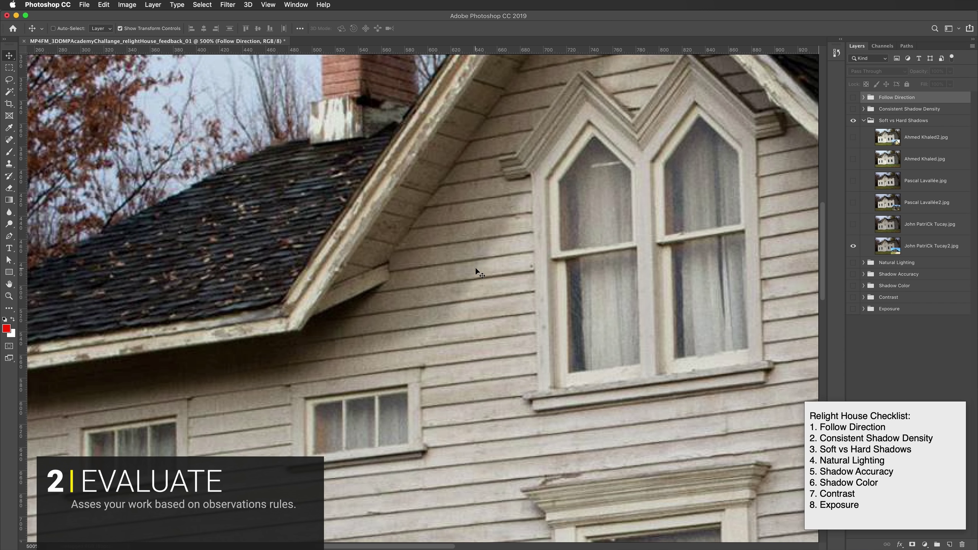
left_click_drag(565, 263, 471, 291)
left_click_drag(516, 126, 494, 161)
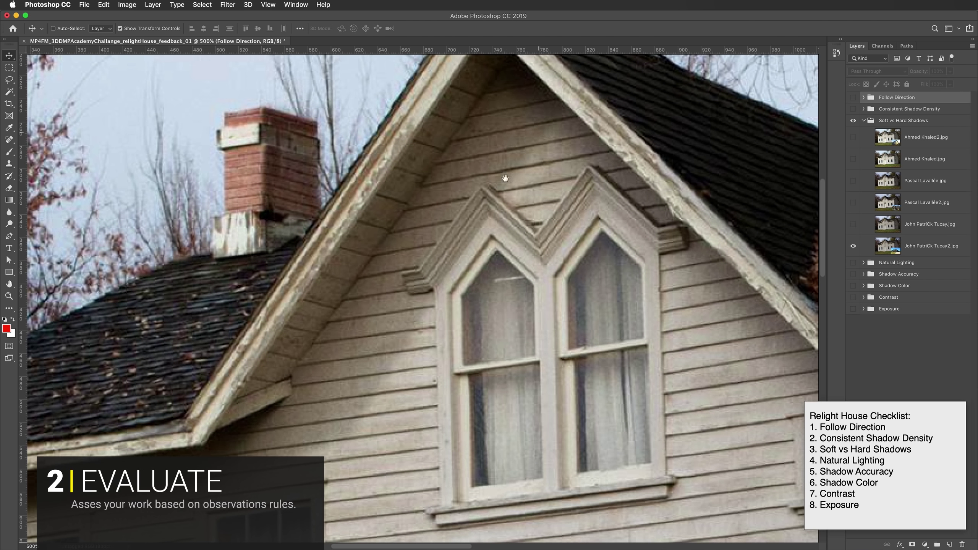
left_click_drag(454, 274, 558, 222)
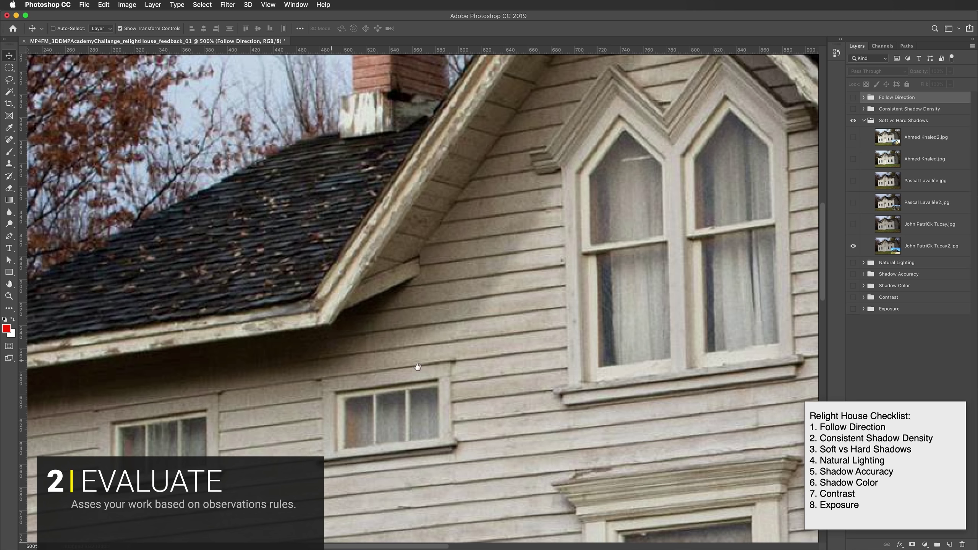
Compare the shadows across the whole relit house with the inset reference photo of the stone-gabled house.
scroll(346, 359, "right", 2)
key("super+minus")
key("super+minus")
key("super+minus")
key("super+minus")
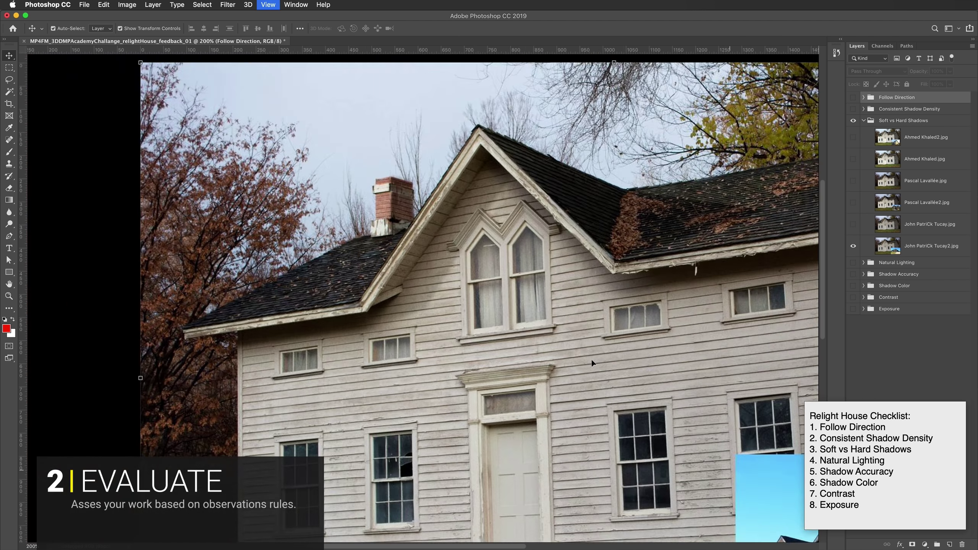
key("super+plus")
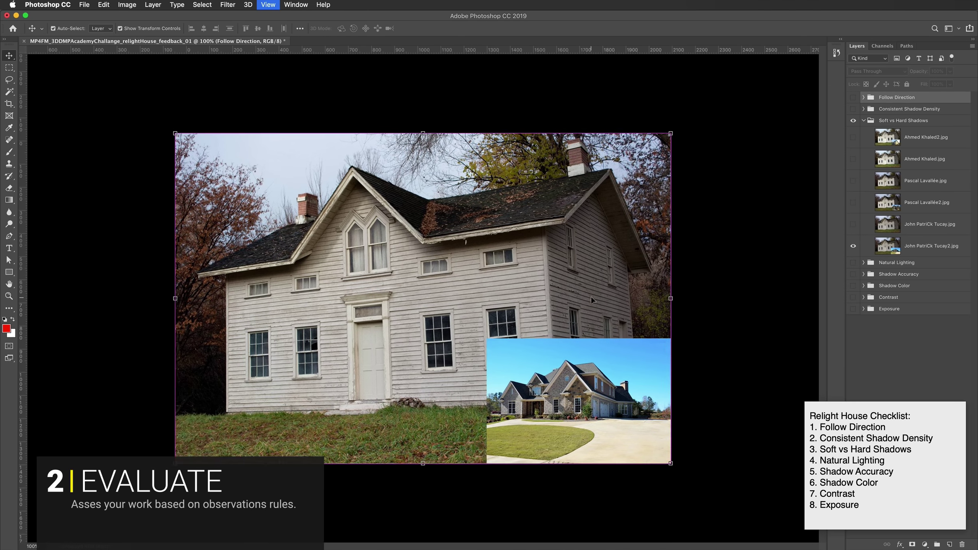
scroll(753, 225, "right", 2)
scroll(753, 225, "up", 1)
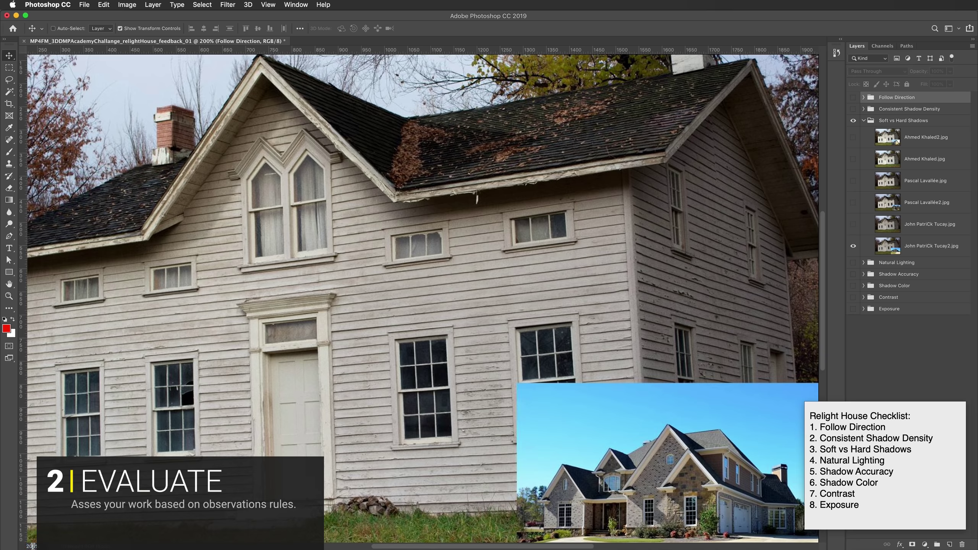
key("super+minus")
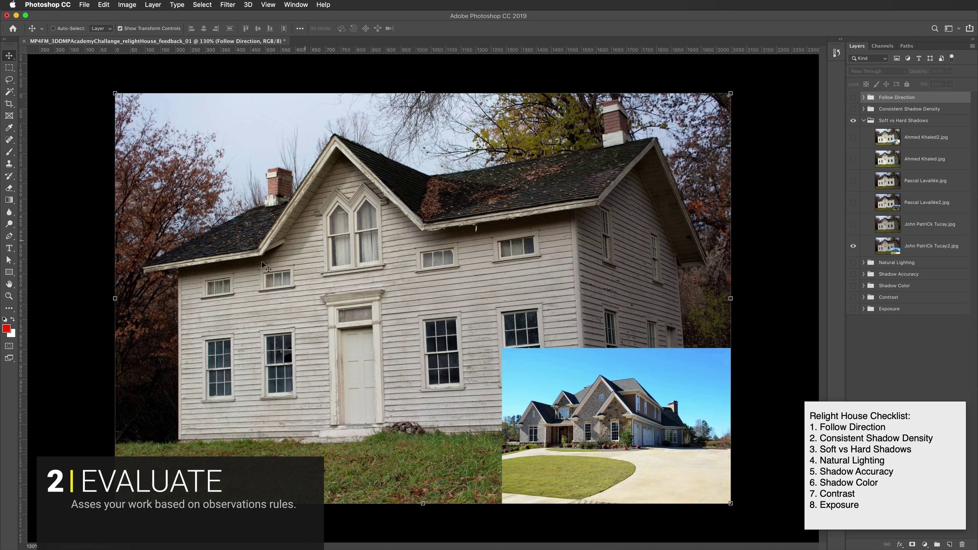
Show the next two Soft vs Hard Shadows example layers upward and examine the second one's gable and eave shadows.
left_click(853, 224)
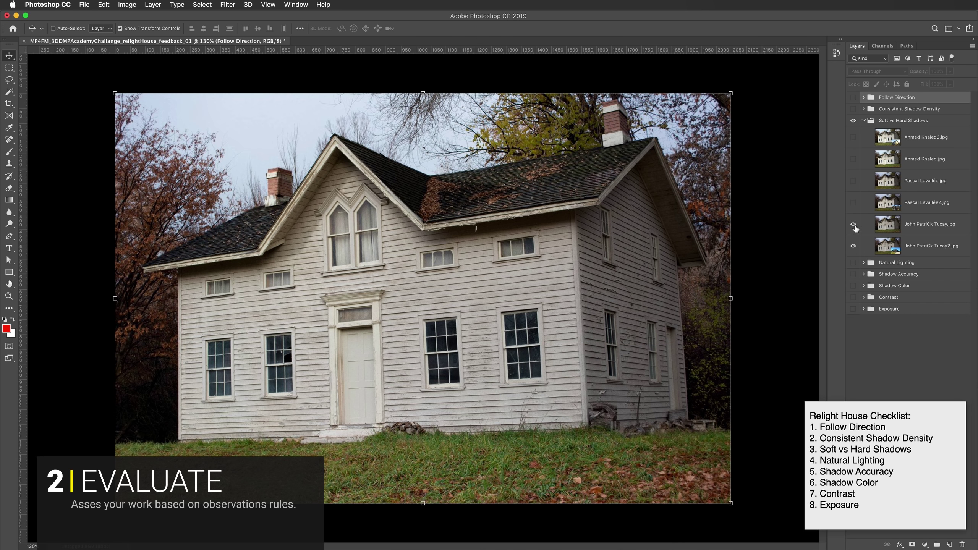
left_click(853, 202)
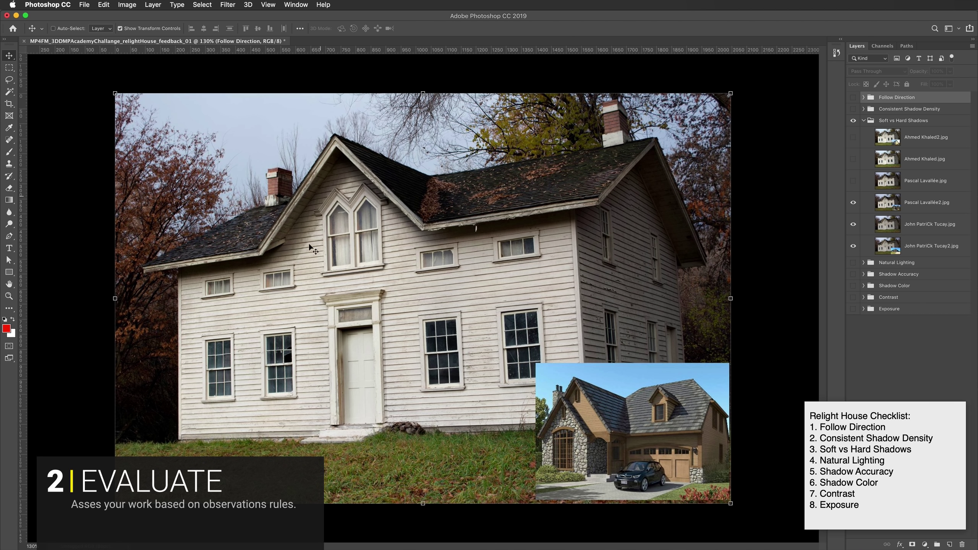
key("super+plus")
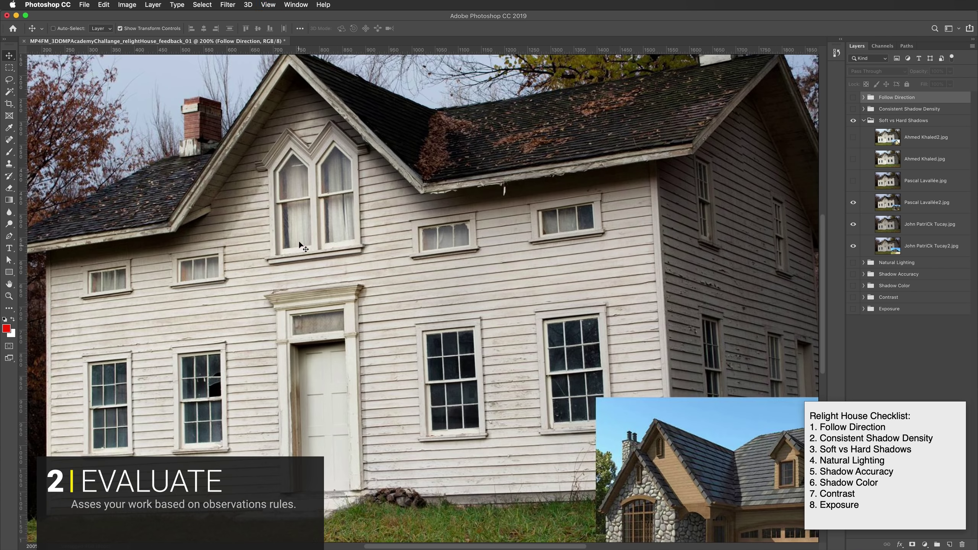
scroll(303, 246, "left", 5)
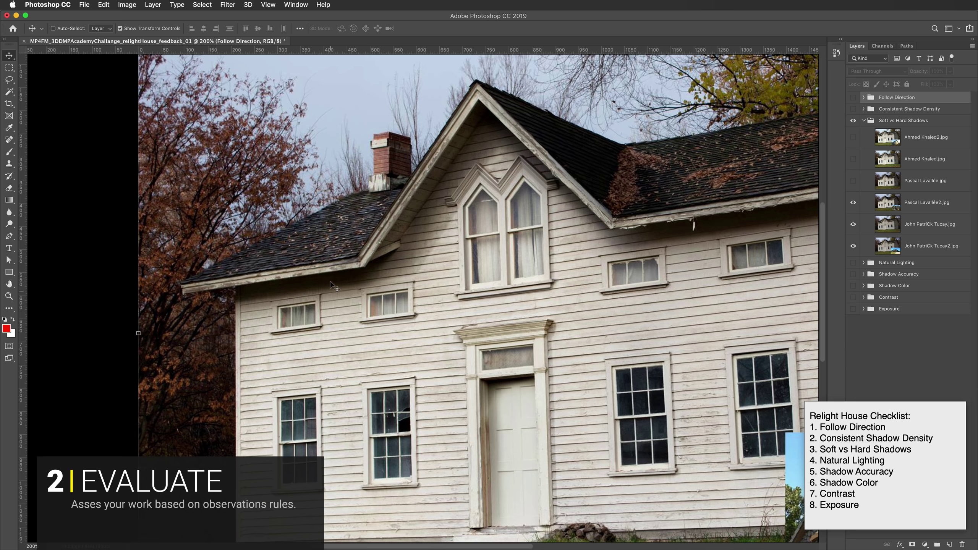
scroll(465, 306, "right", 10)
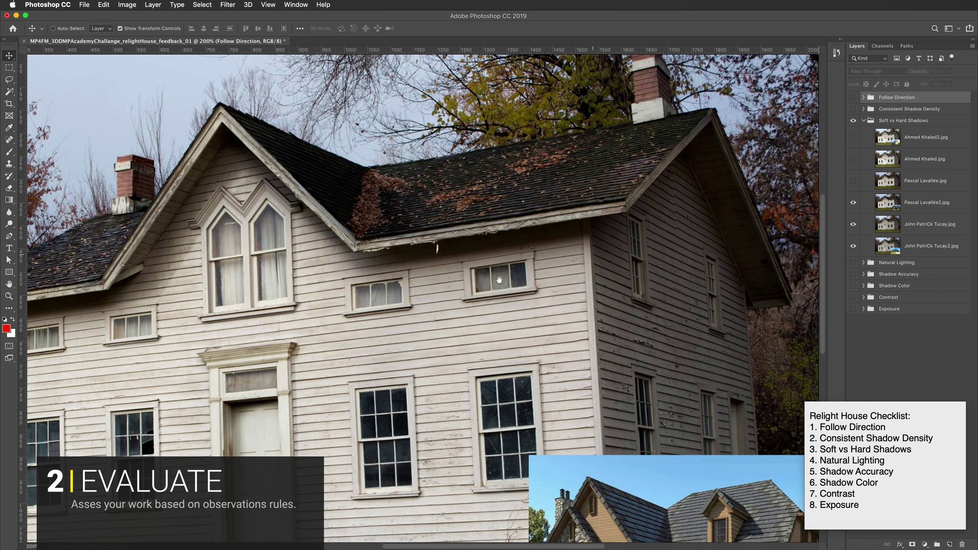
scroll(499, 280, "left", 10)
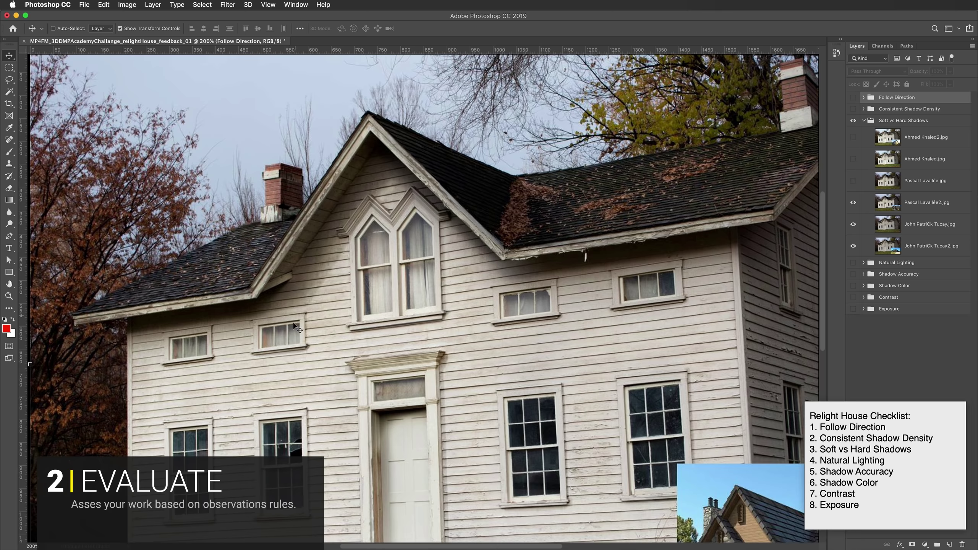
left_click_drag(677, 342, 436, 342)
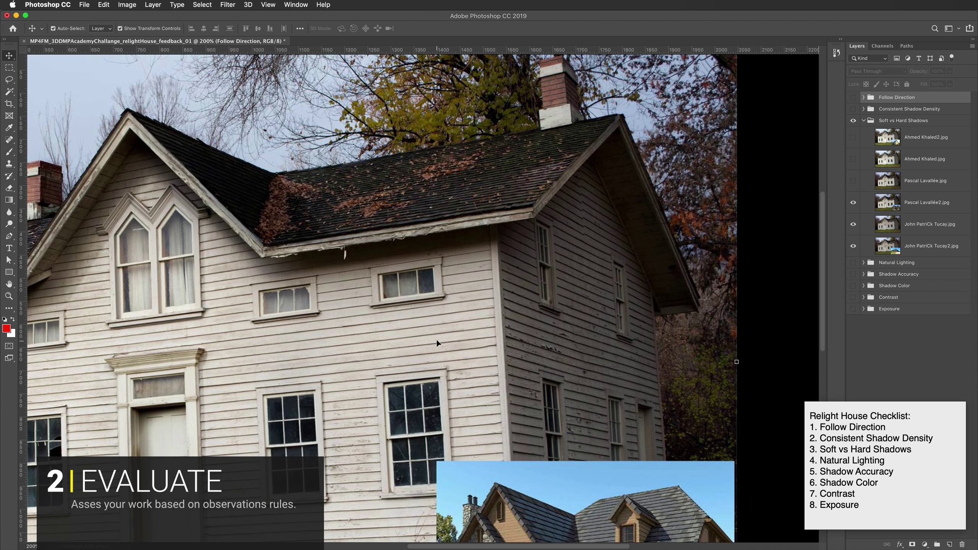
key("super+minus")
key("super+r")
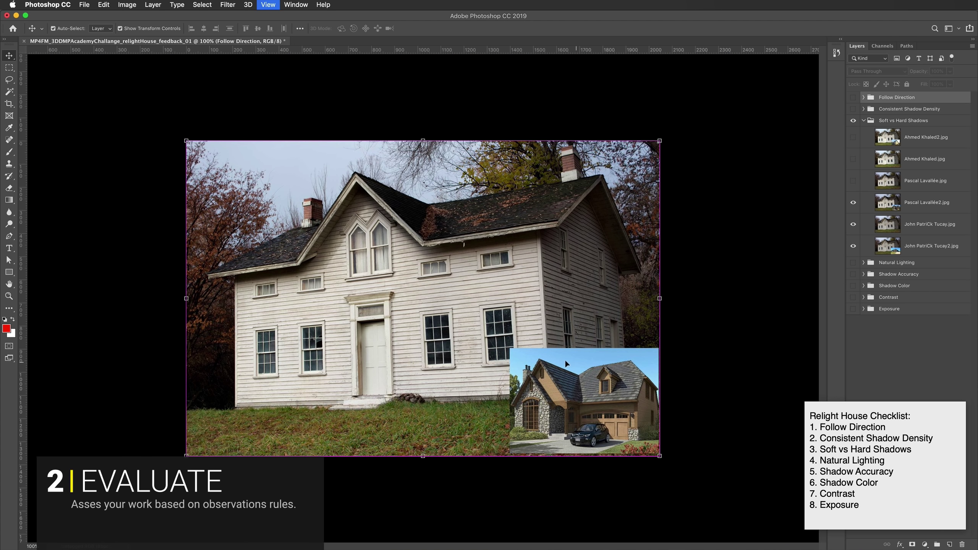
Show the top three Soft vs Hard Shadows example layers from the lowest upward, examining the relit house's shadow edges beneath the gable and eaves.
left_click(853, 181)
left_click(853, 158)
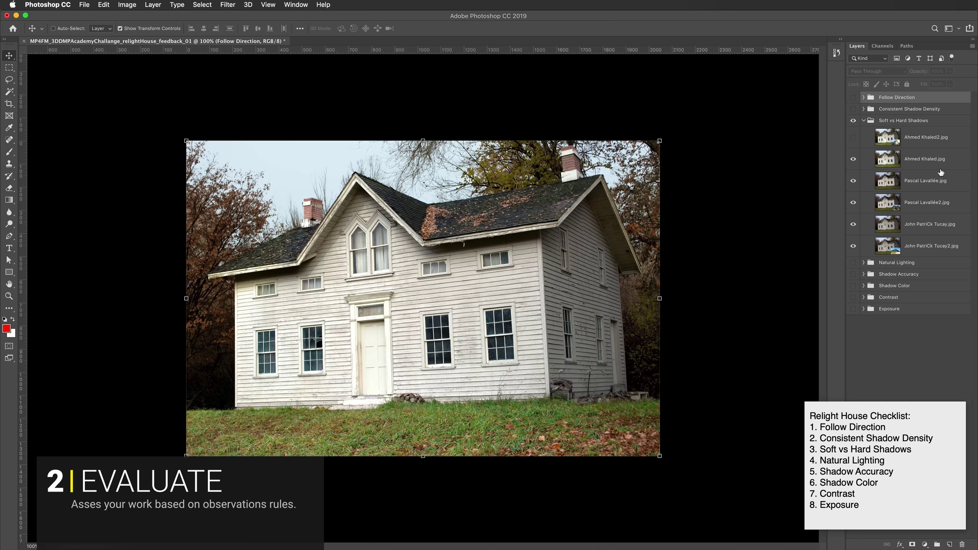
key("super+plus")
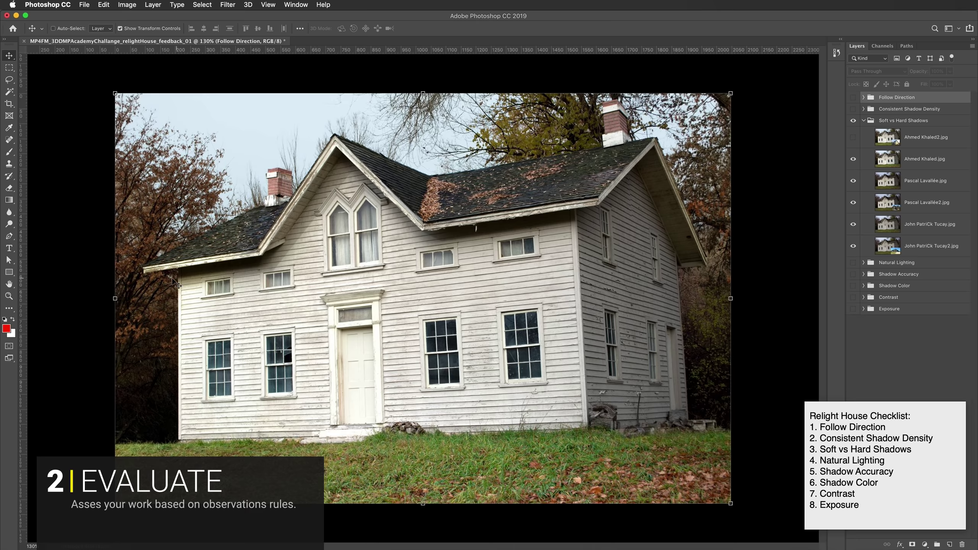
left_click_drag(267, 264, 587, 256)
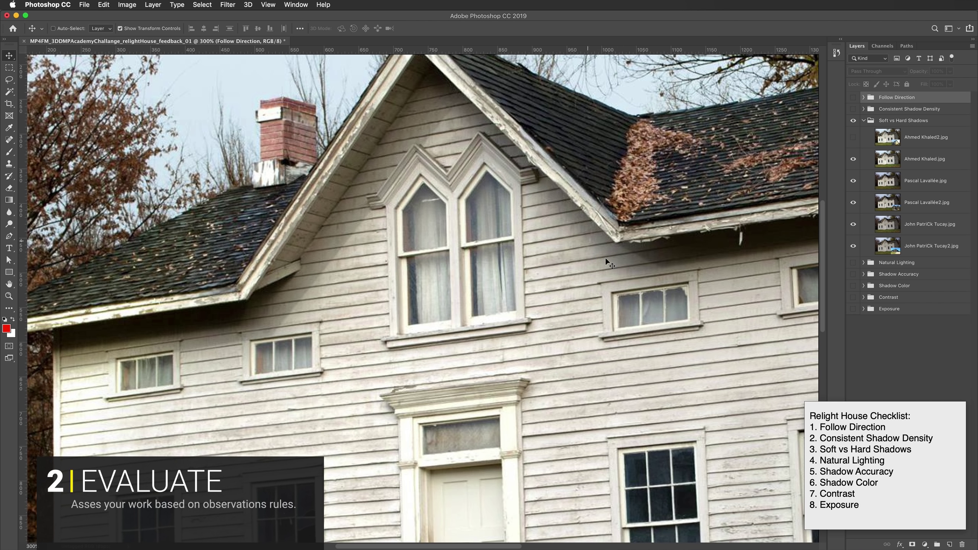
left_click_drag(605, 258, 538, 315)
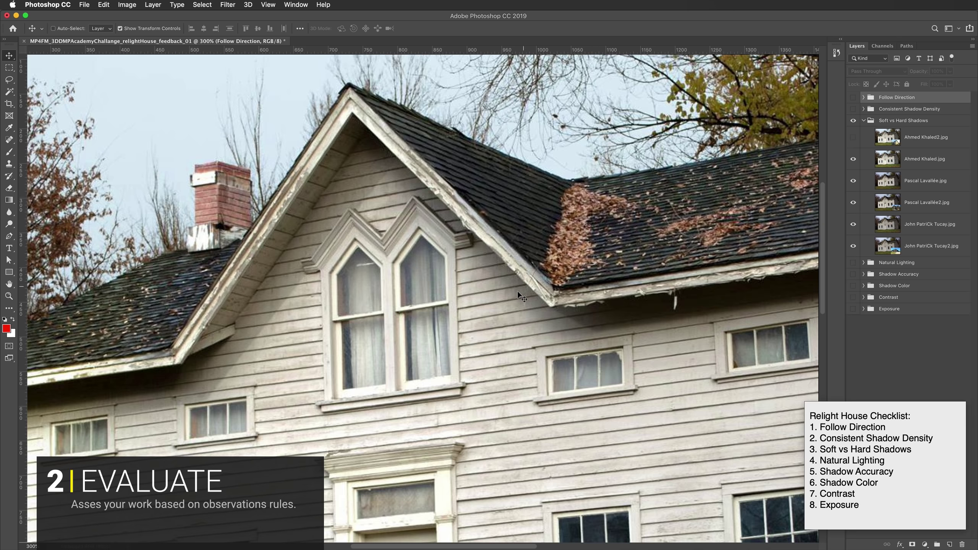
left_click_drag(462, 334, 543, 325)
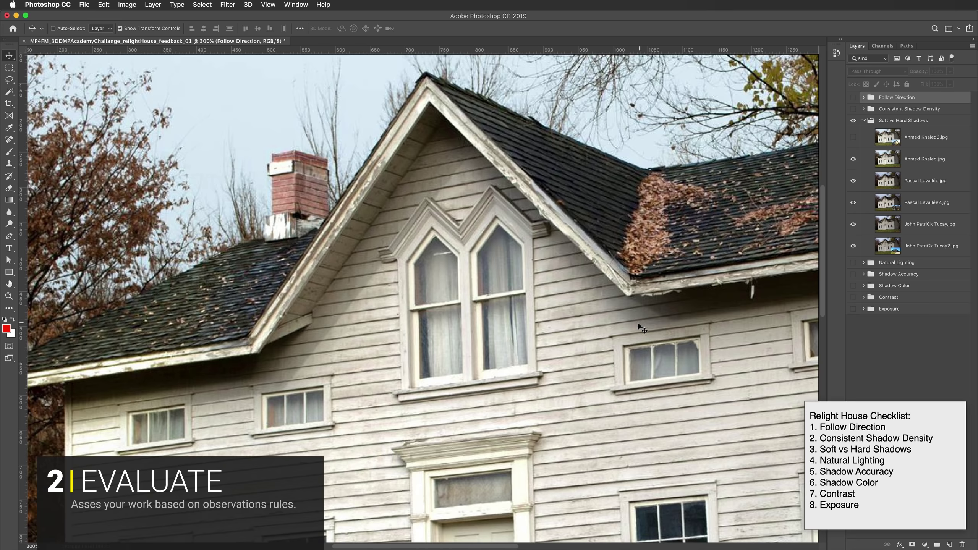
key("super+minus")
key("super+minus")
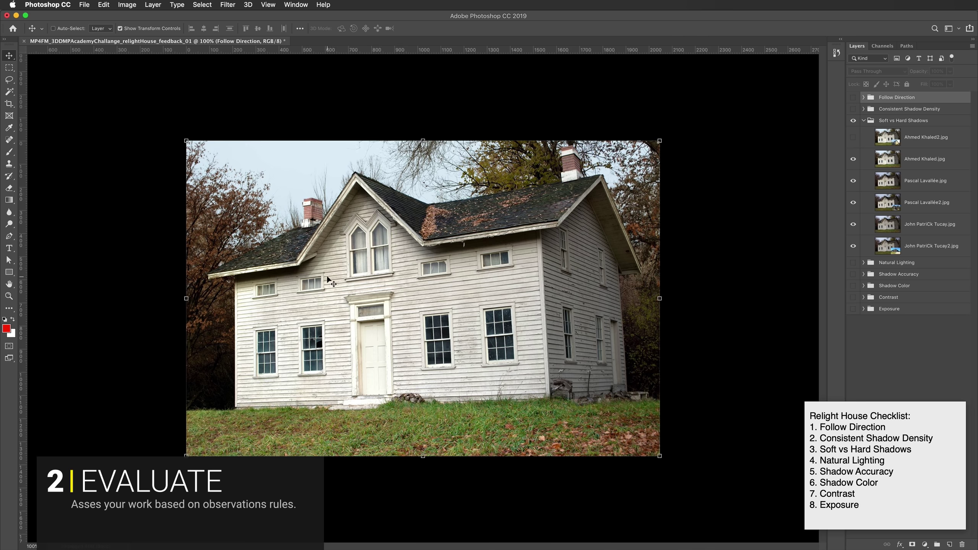
key("super+plus")
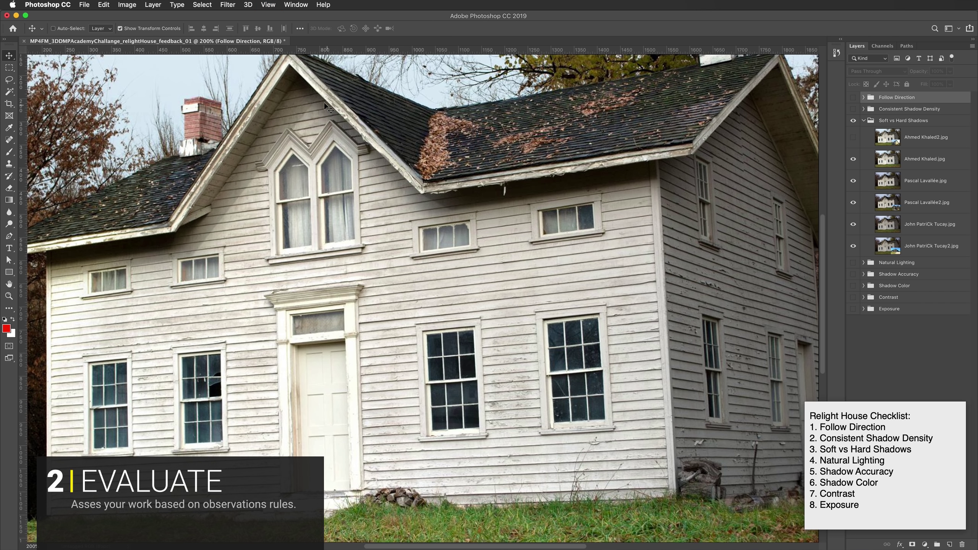
key("super+minus")
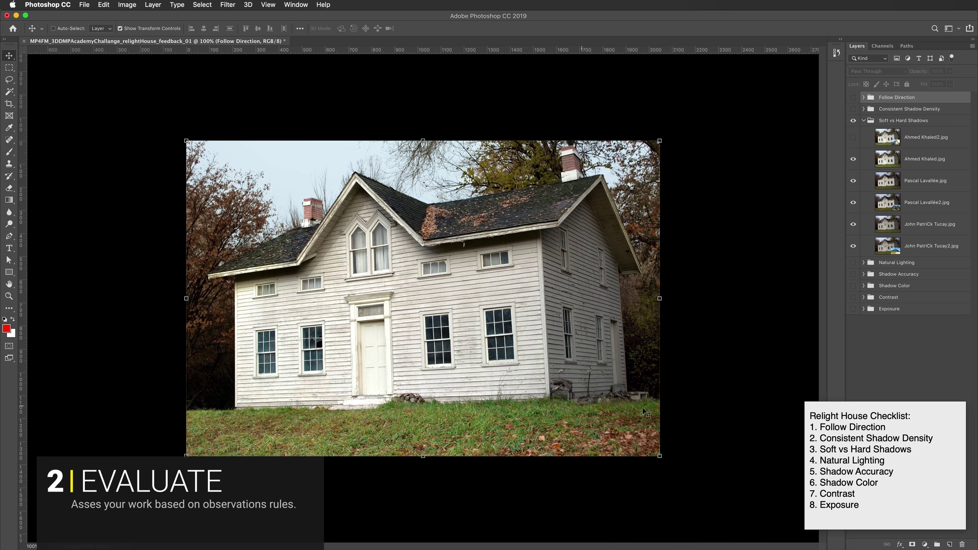
left_click(852, 137)
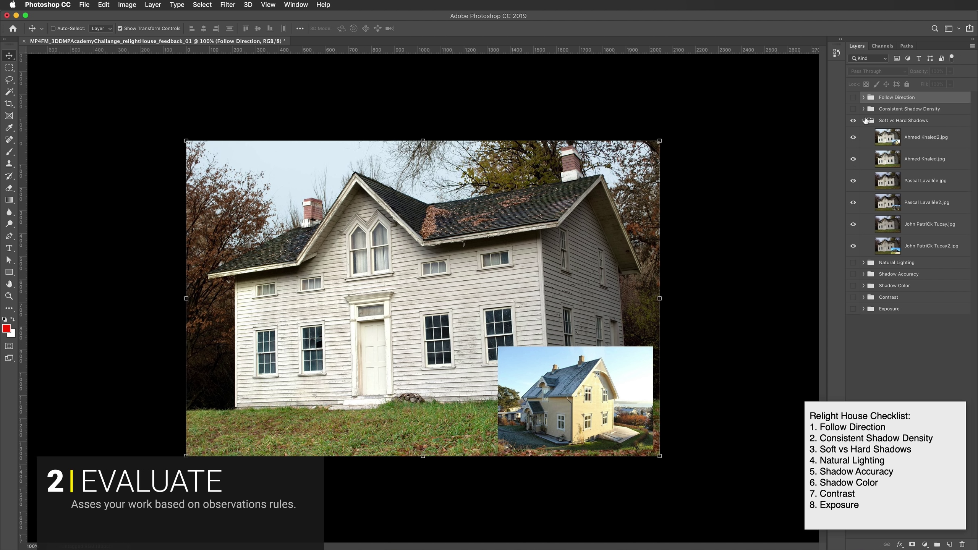
Collapse and hide the Soft vs Hard Shadows group, and show the Natural Lighting group expanded.
left_click(864, 120)
left_click(853, 120)
left_click(867, 132)
left_click(853, 132)
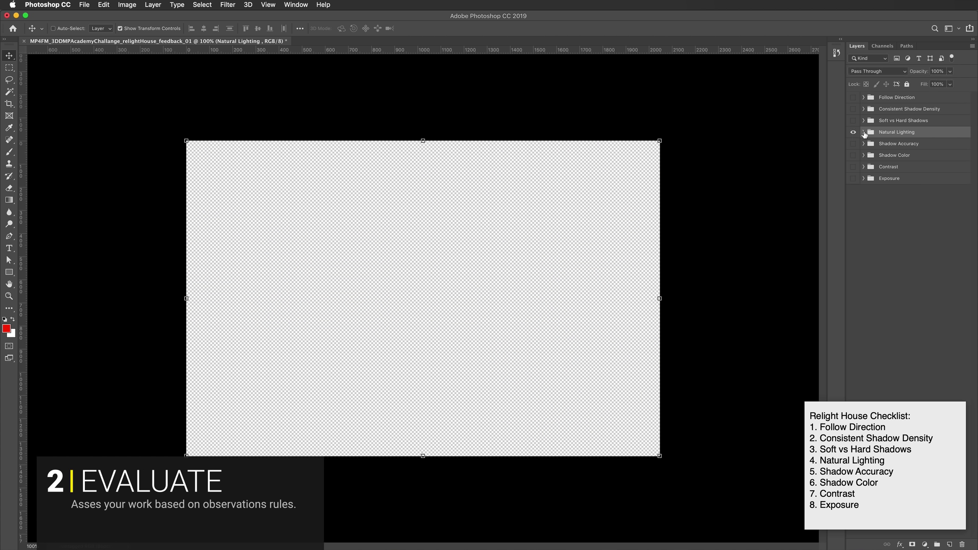
left_click(864, 132)
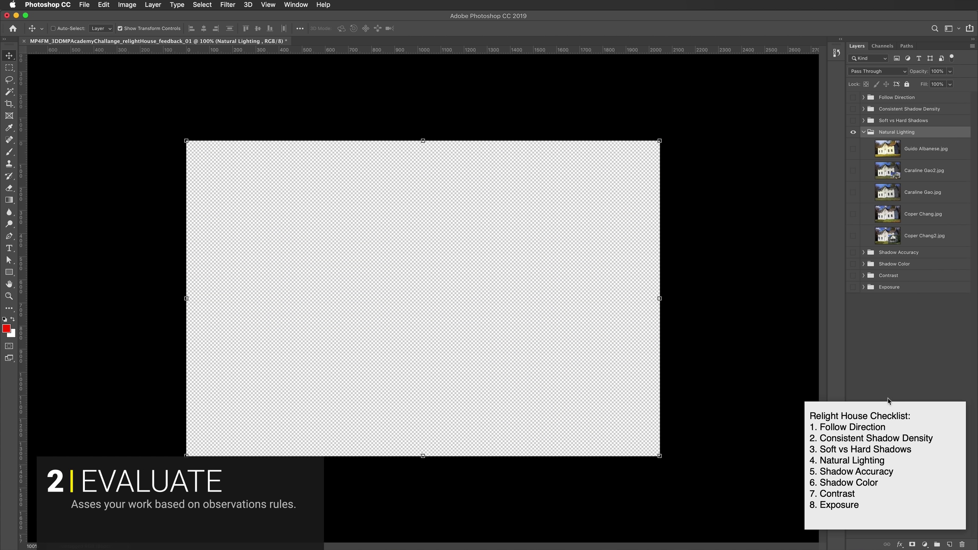
Highlight the Natural Lighting item in the checklist note and show the group's lowest example layer.
left_click_drag(902, 465, 819, 461)
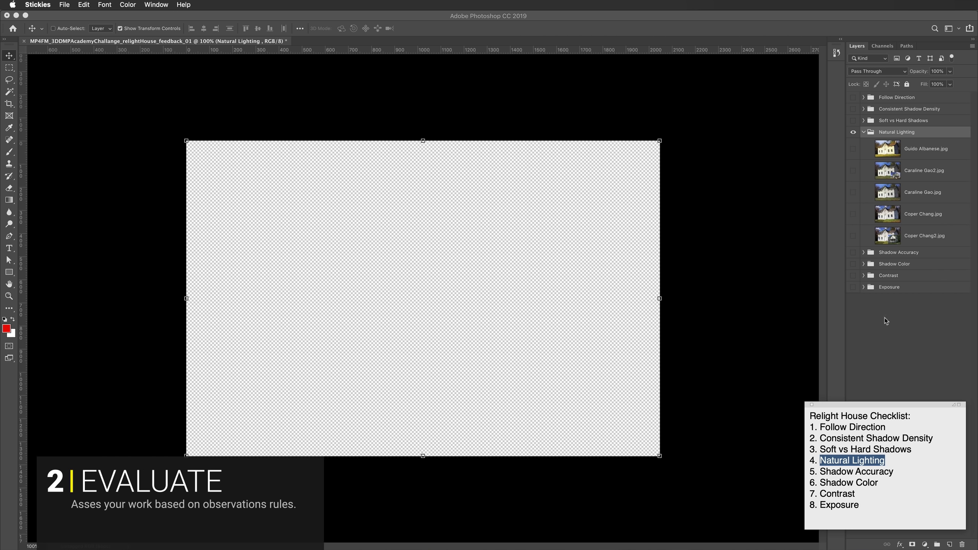
left_click(875, 239)
left_click(857, 237)
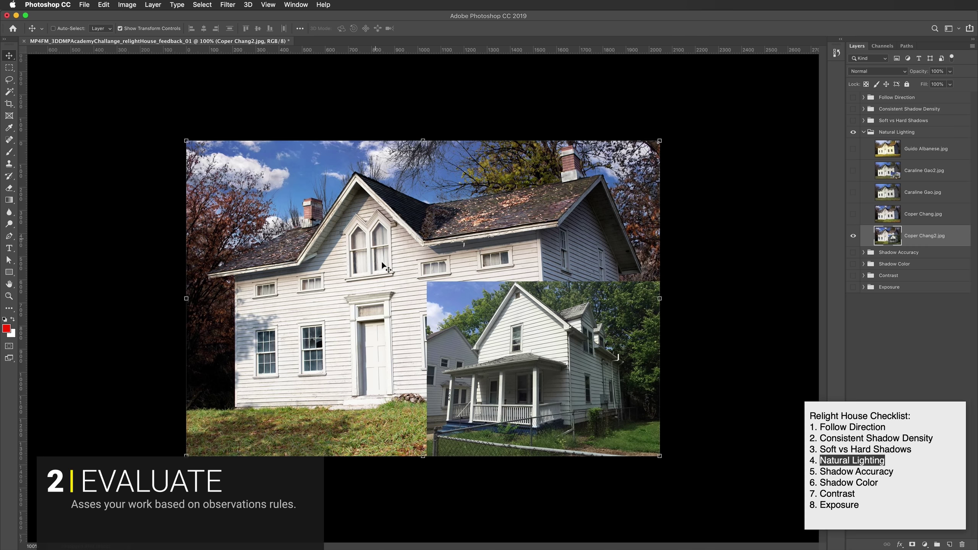
Show the remaining four Natural Lighting example layers one after another upward to evaluate each relit house.
left_click(853, 215)
left_click(887, 204)
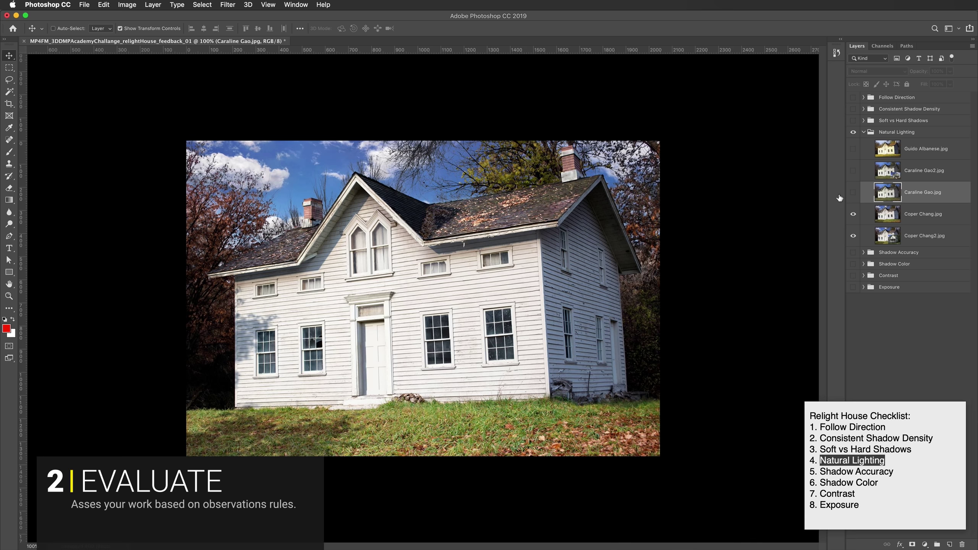
left_click(853, 193)
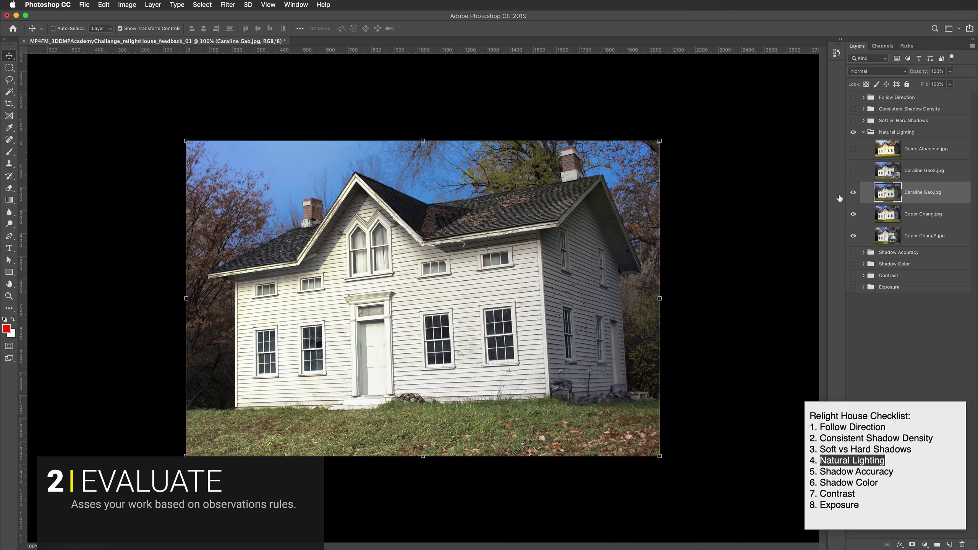
left_click(853, 171)
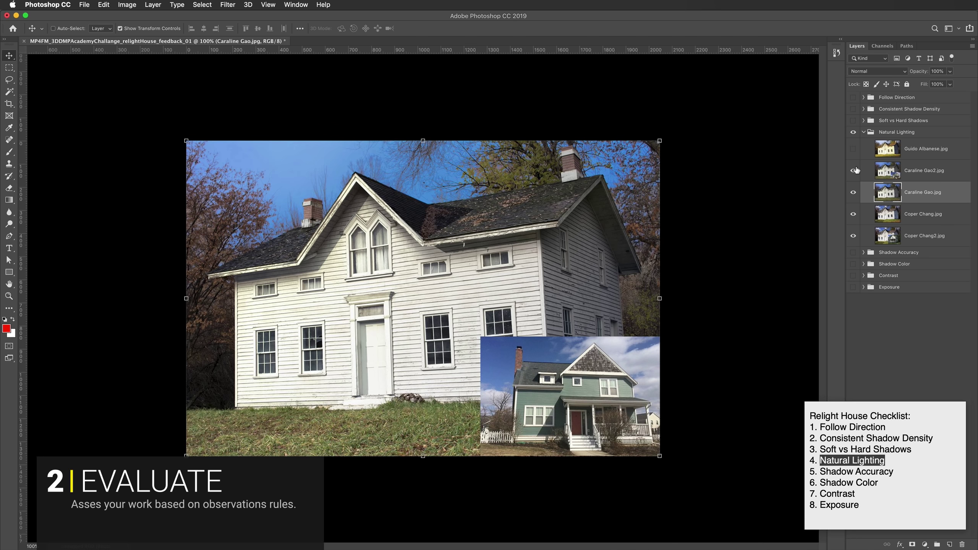
left_click(890, 175)
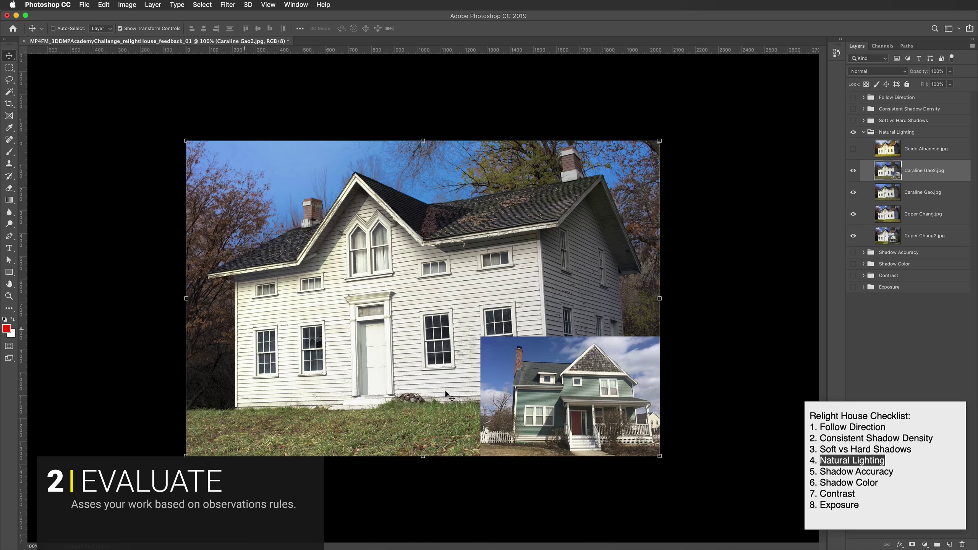
left_click(853, 148)
left_click(923, 153)
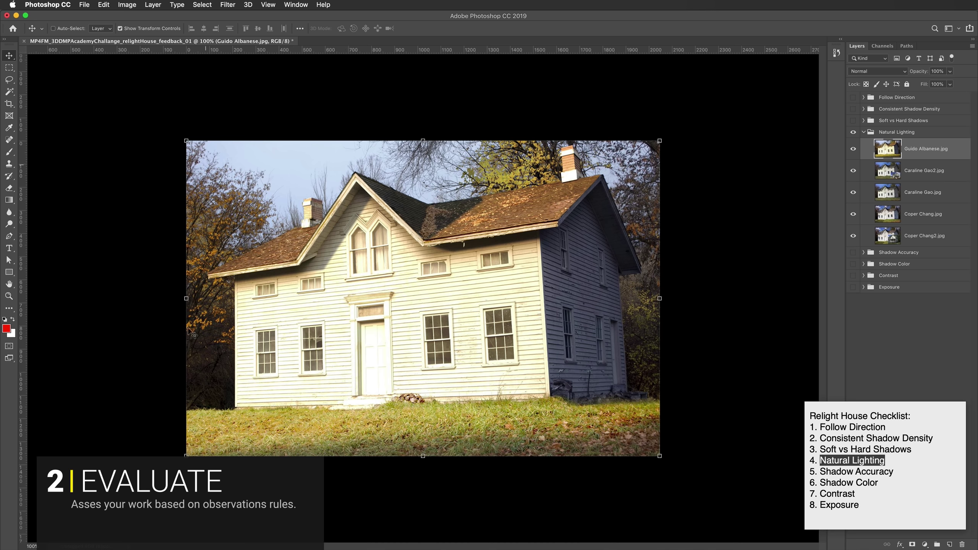
Collapse and hide the Natural Lighting group, and show the Shadow Accuracy group expanded.
left_click(864, 132)
left_click(853, 132)
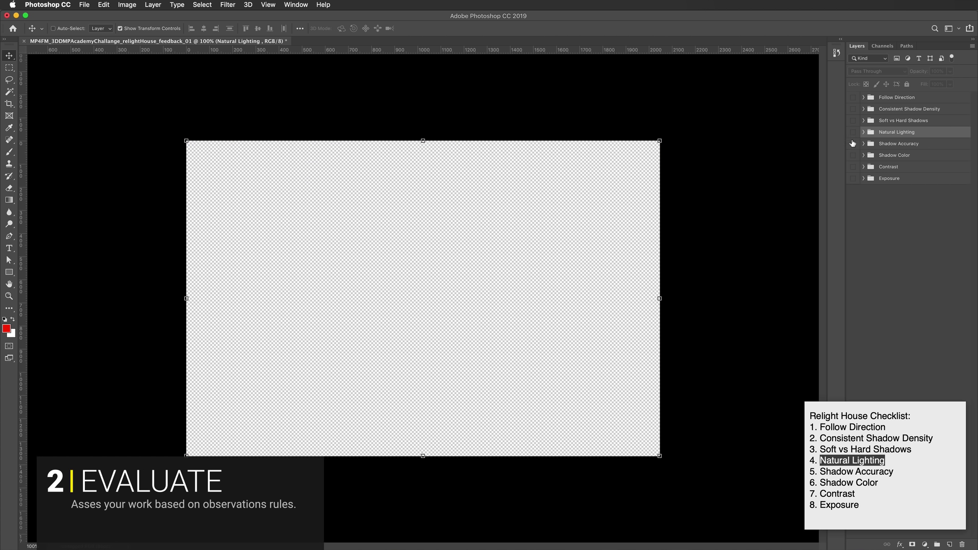
left_click(853, 143)
left_click(871, 143)
left_click(864, 143)
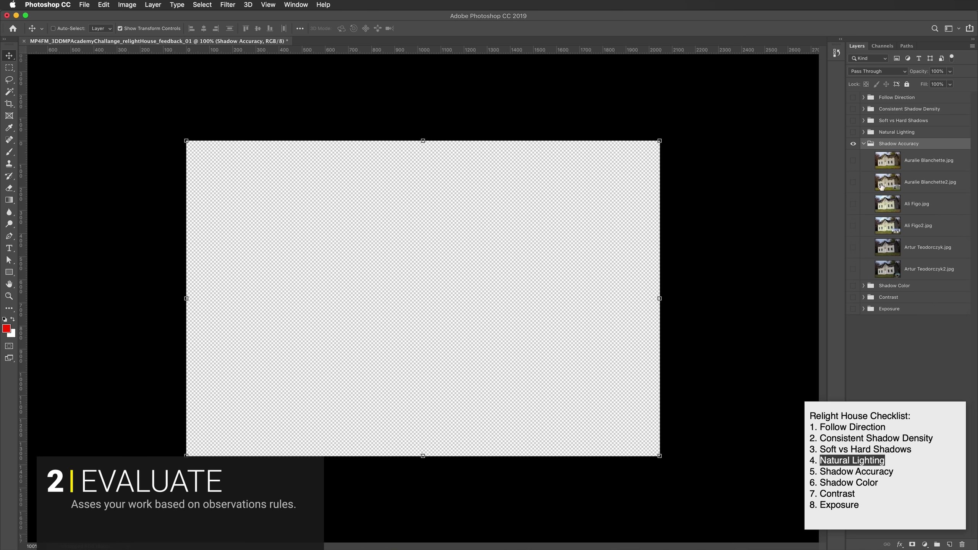
Show the lowest Shadow Accuracy example layer and examine the gable's cast shadow around the upper windows at 400%.
left_click(854, 270)
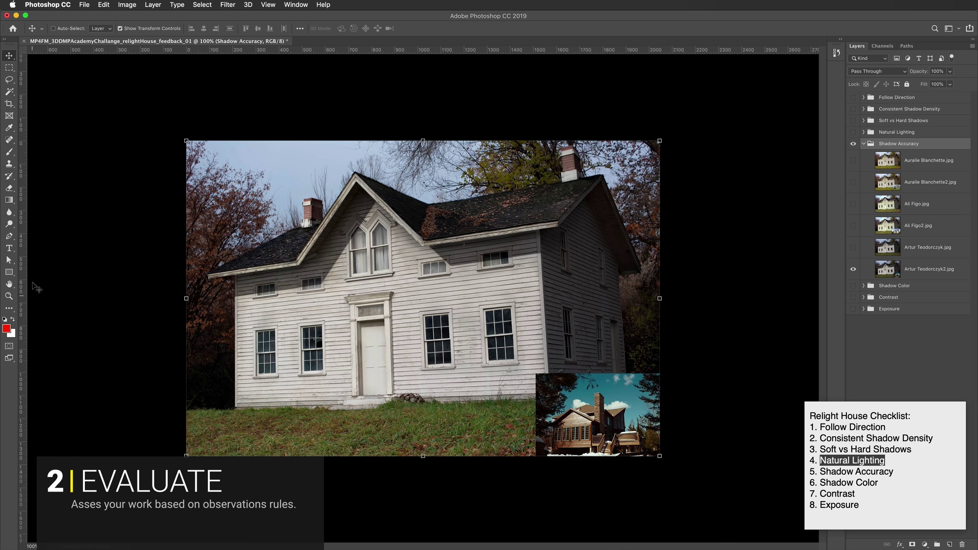
left_click(9, 295)
left_click(358, 225)
left_click(357, 224)
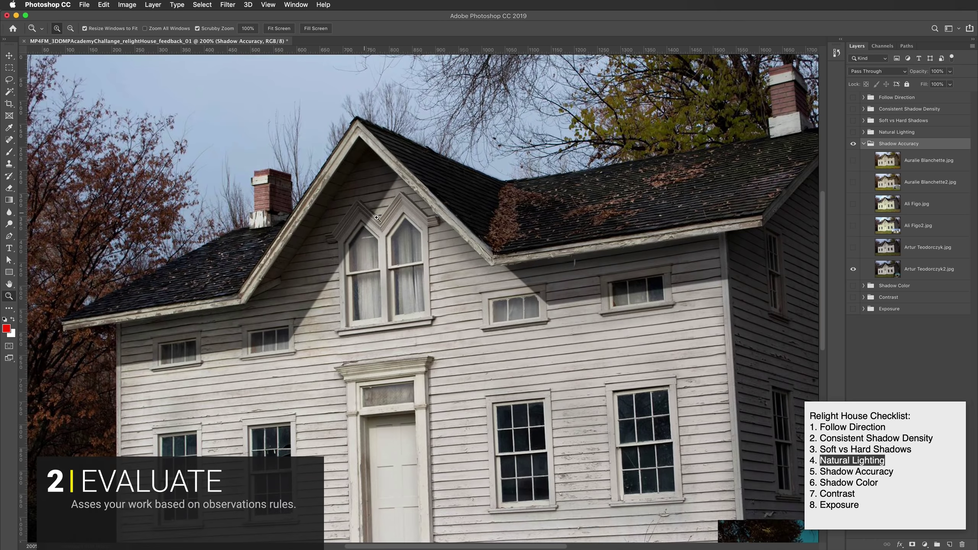
left_click(366, 214)
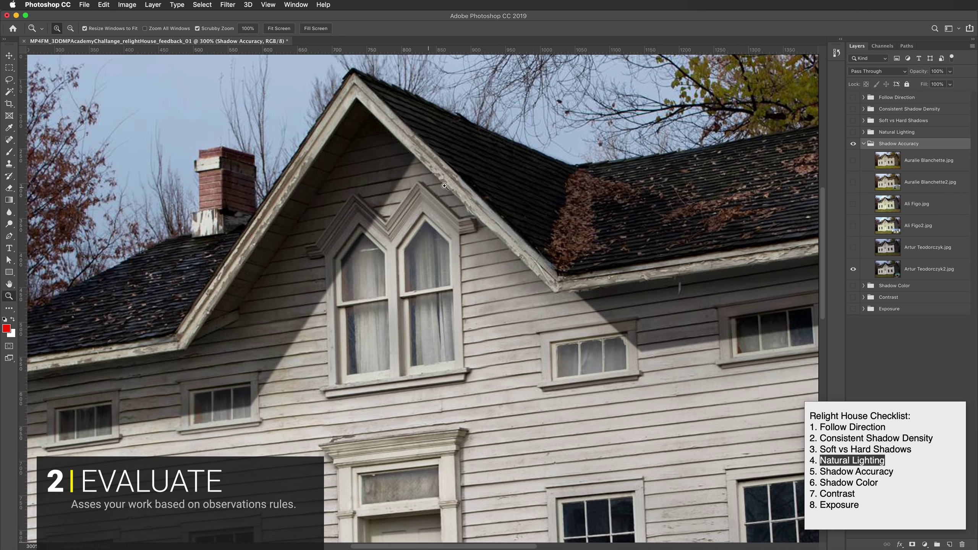
left_click(411, 191)
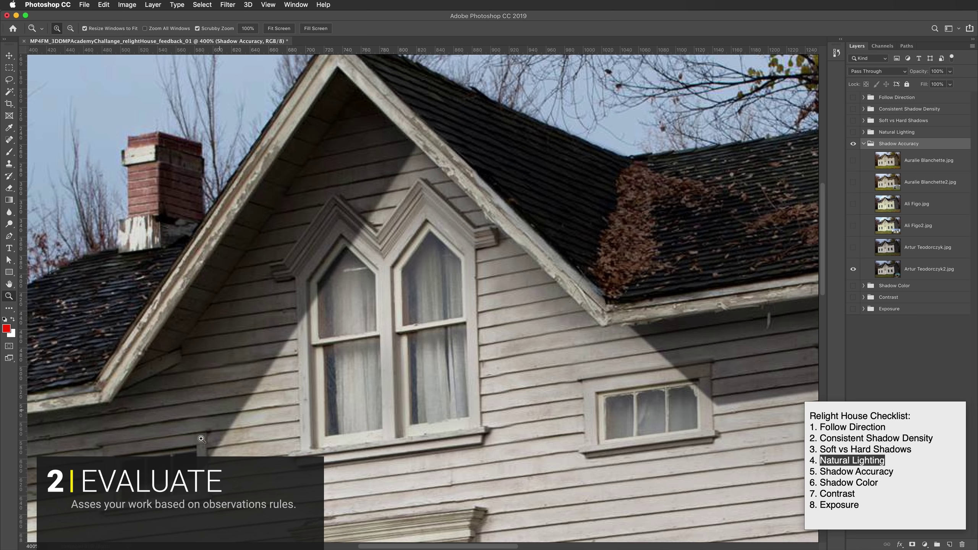
left_click_drag(201, 439, 448, 337)
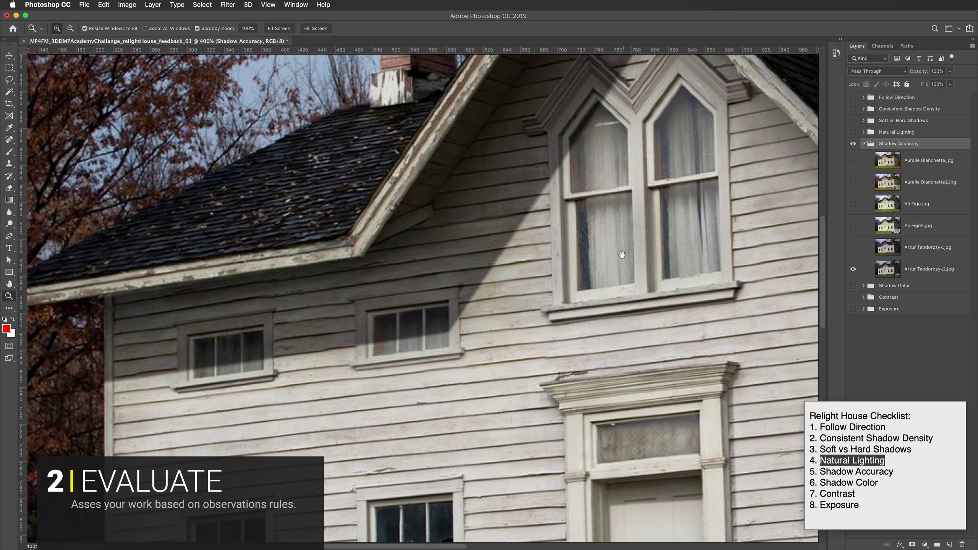
left_click_drag(622, 255, 516, 307)
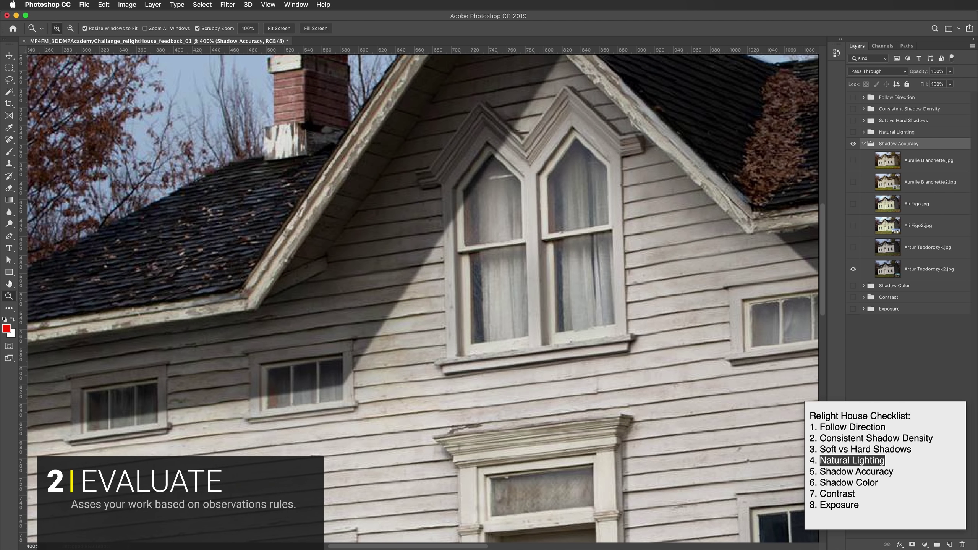
Switch to Bridge and examine the roof shadow's edge near the small upper window in the reference house photo at 400%.
key("super+Tab")
left_click(414, 218)
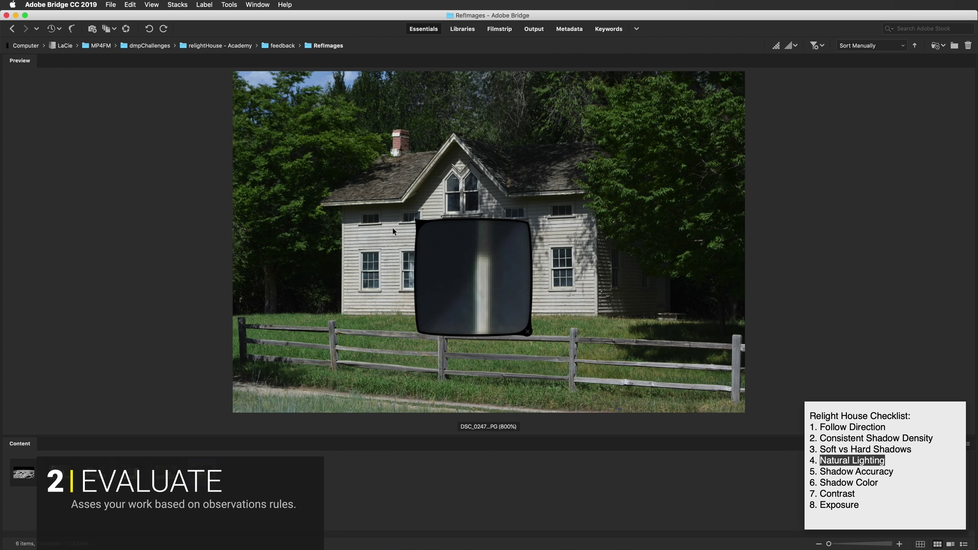
scroll(442, 261, "up", 5)
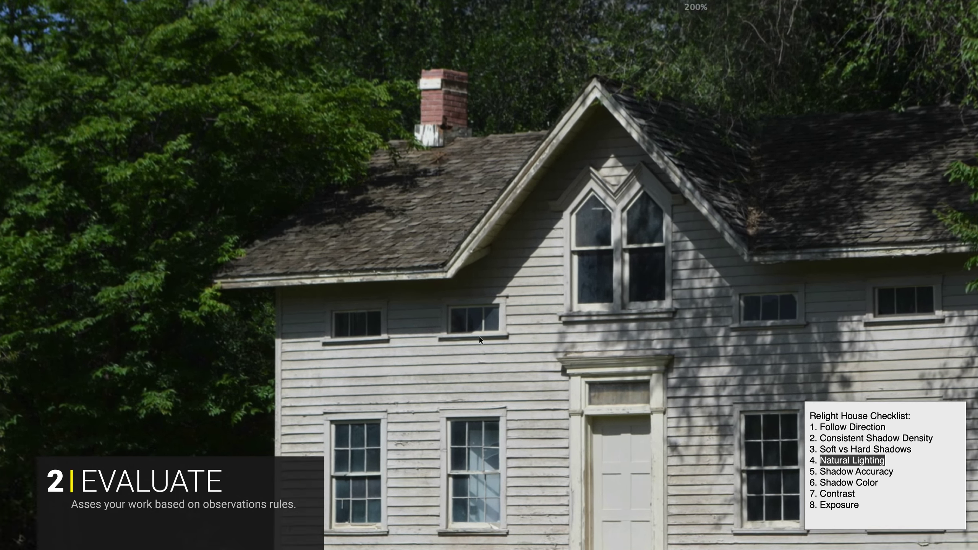
scroll(473, 165, "up", 3)
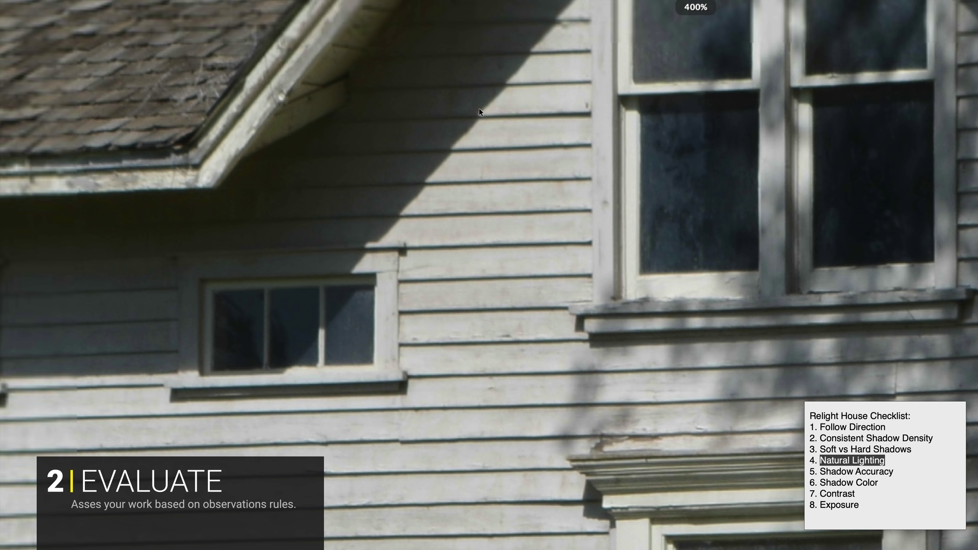
key("space")
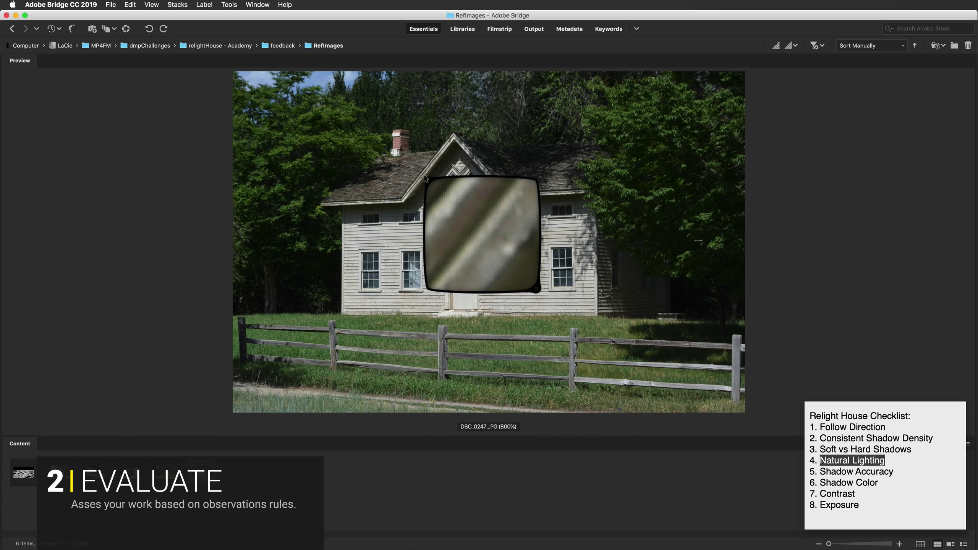
Reopen the reference photo full screen, examine the gable shadow across the siding and pointed window frames, and return to Photoshop.
key("space")
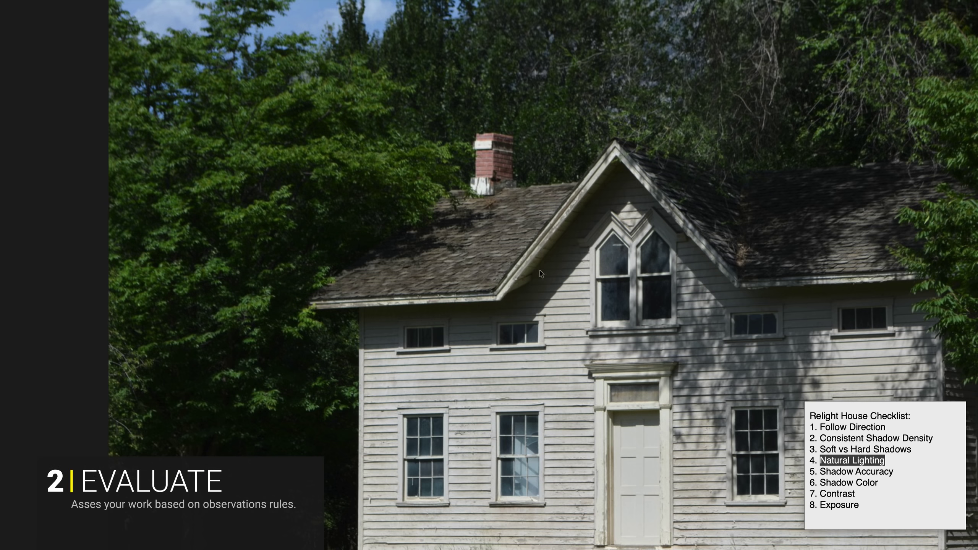
scroll(541, 273, "up", 5)
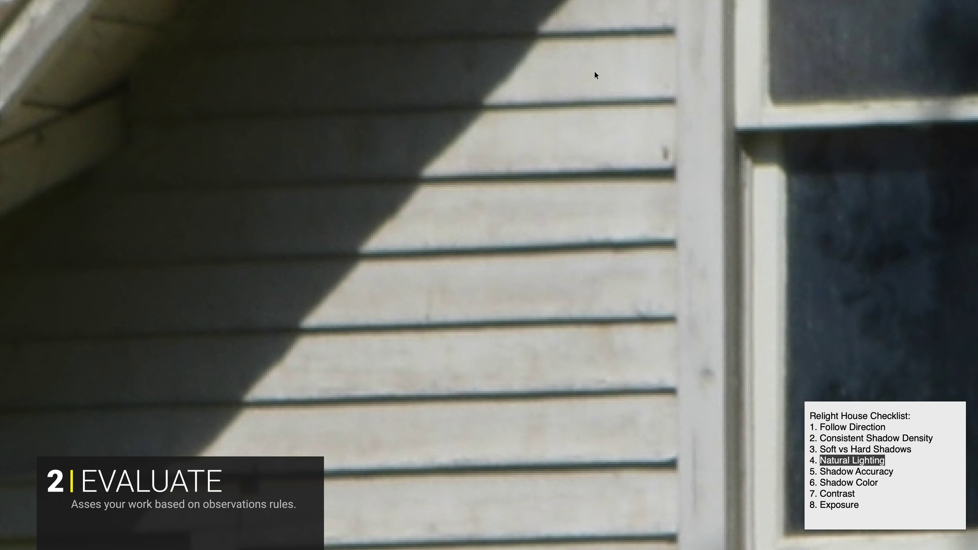
left_click_drag(594, 72, 439, 253)
left_click_drag(506, 71, 448, 158)
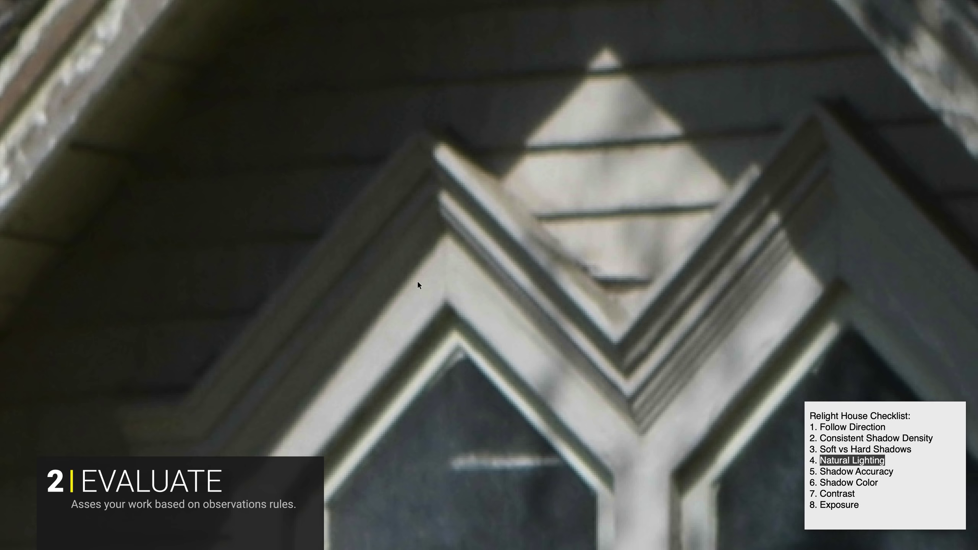
key("space")
key("super+Tab")
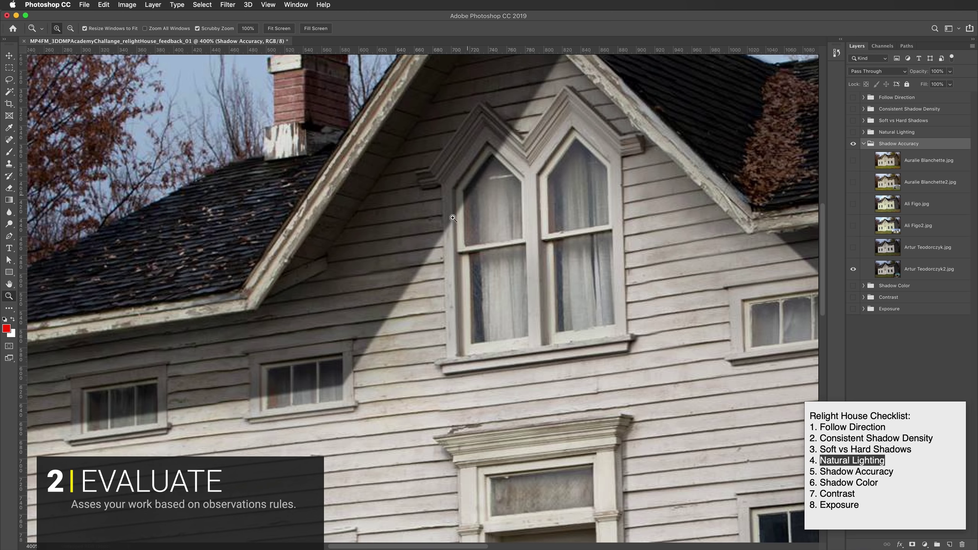
Return the relit house to 100% view and highlight the Shadow Accuracy item in the checklist note.
key("super+minus")
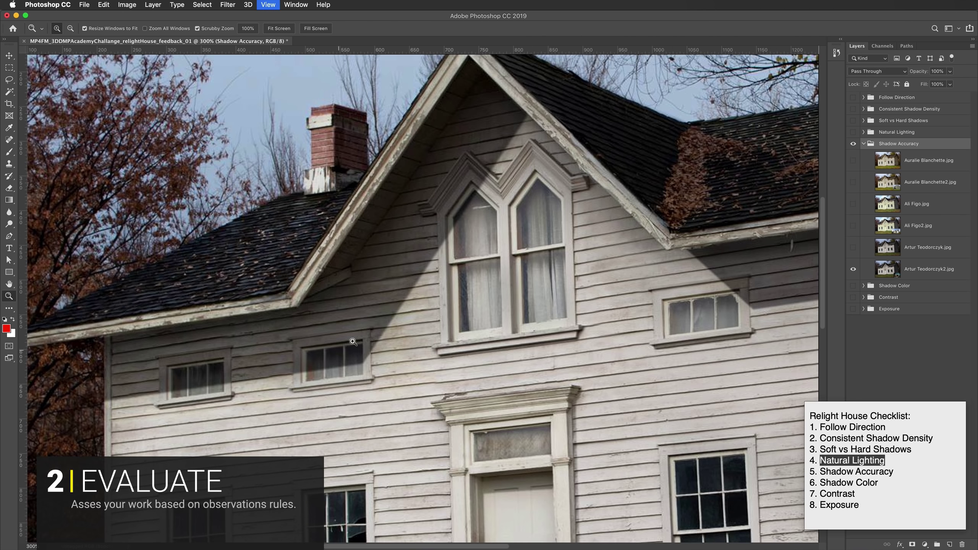
key("super+minus")
key("super+minus")
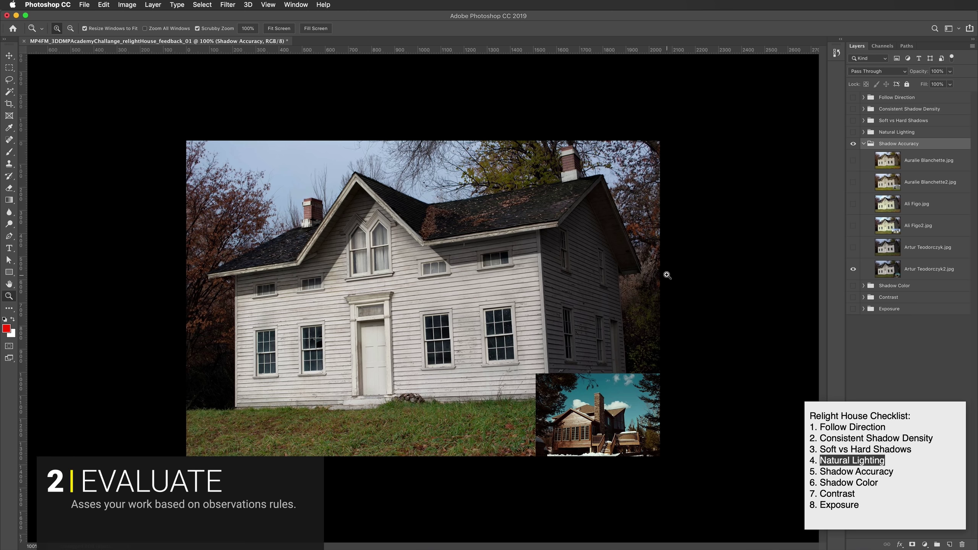
left_click(899, 473)
left_click_drag(899, 473, 805, 467)
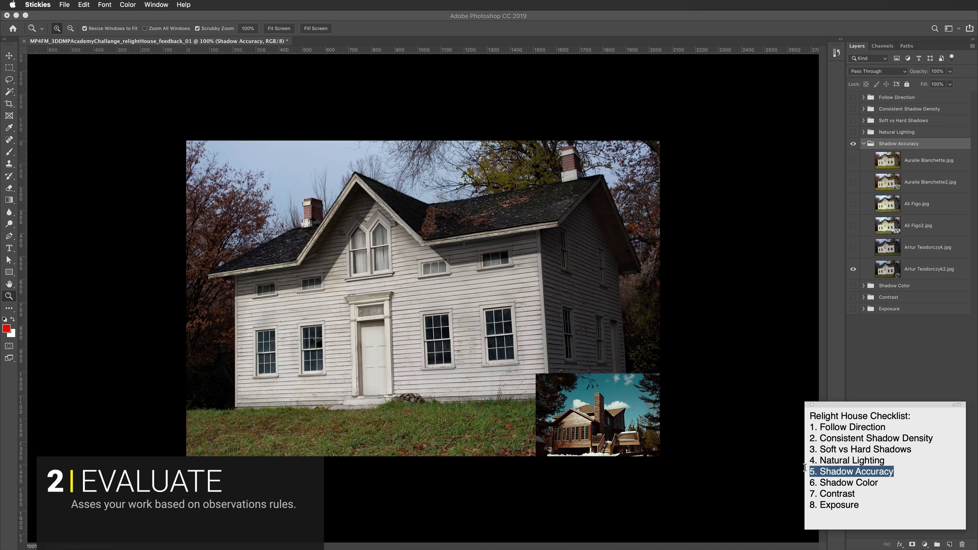
Show the next two Shadow Accuracy example layers upward and examine the roof shadows across the house front at 200%.
left_click(854, 248)
left_click(853, 226)
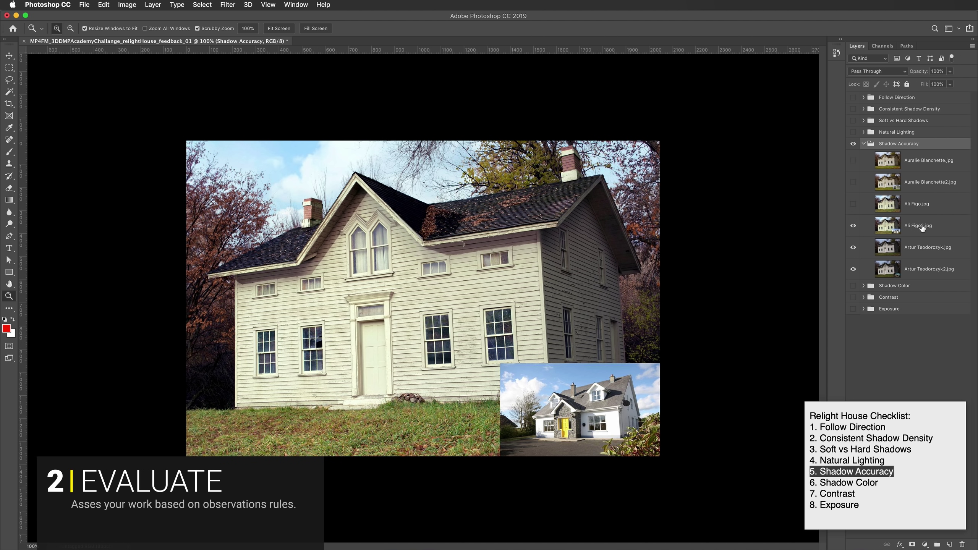
left_click(440, 246)
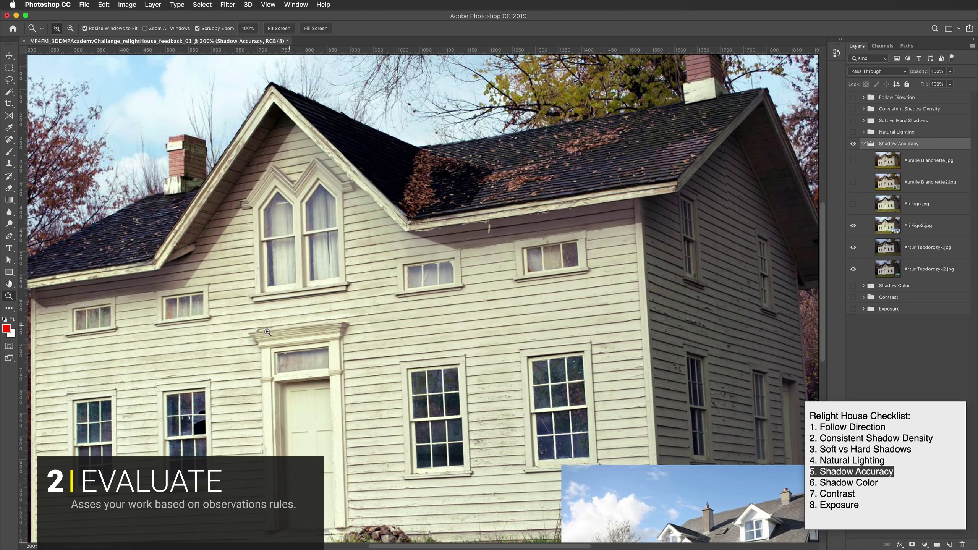
scroll(267, 332, "left", 10)
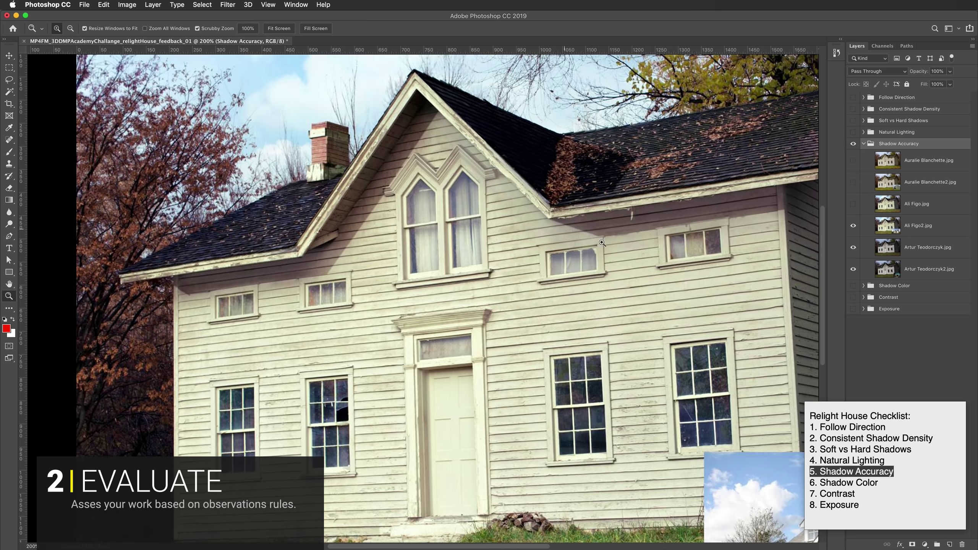
left_click_drag(677, 278, 458, 293)
left_click_drag(62, 300, 302, 300)
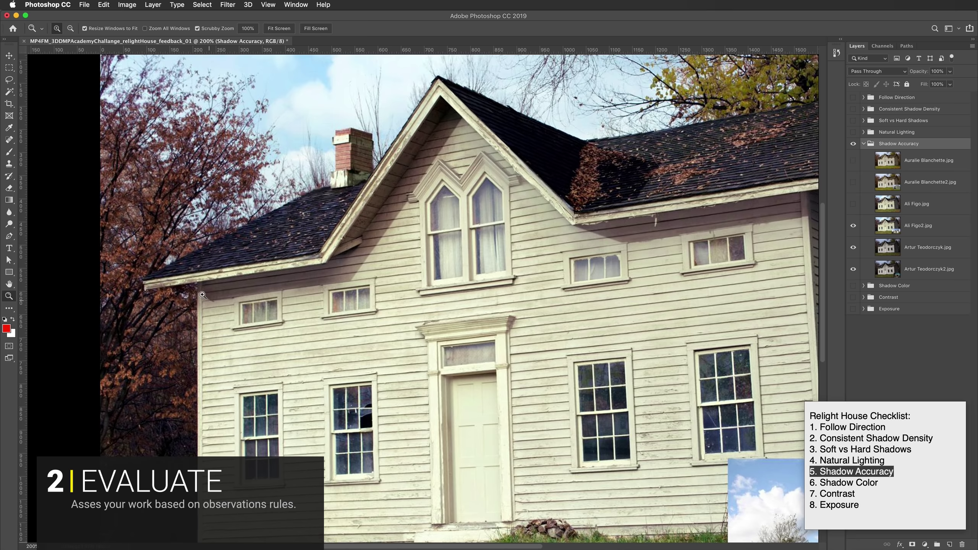
left_click_drag(476, 315, 256, 301)
key("super+r")
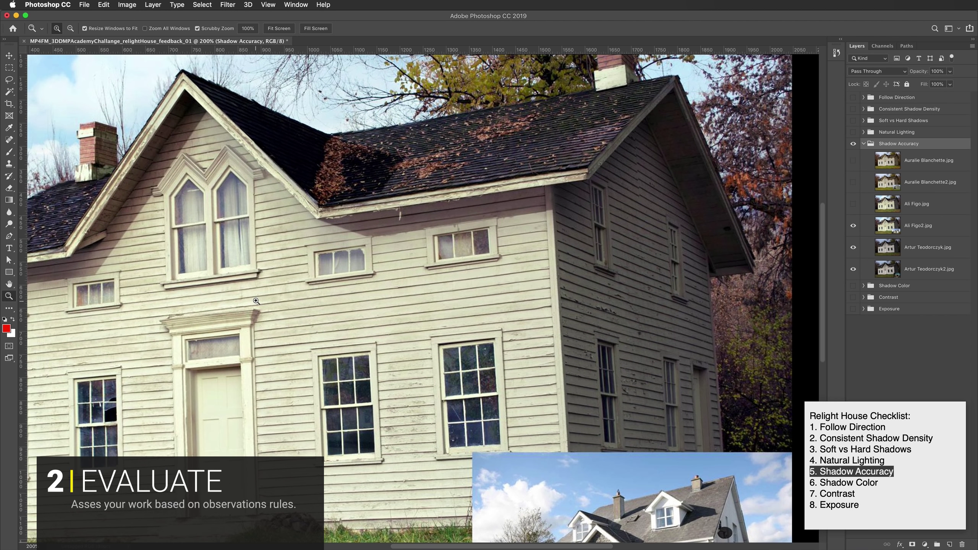
key("super+minus")
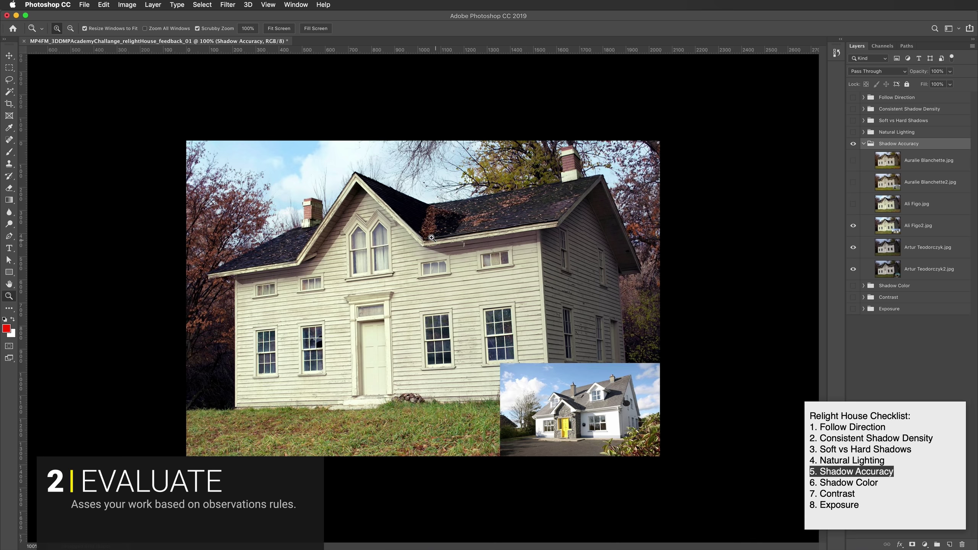
Show the remaining Shadow Accuracy example layers upward and examine the shadows under the gable and side eaves at 200%.
left_click(853, 204)
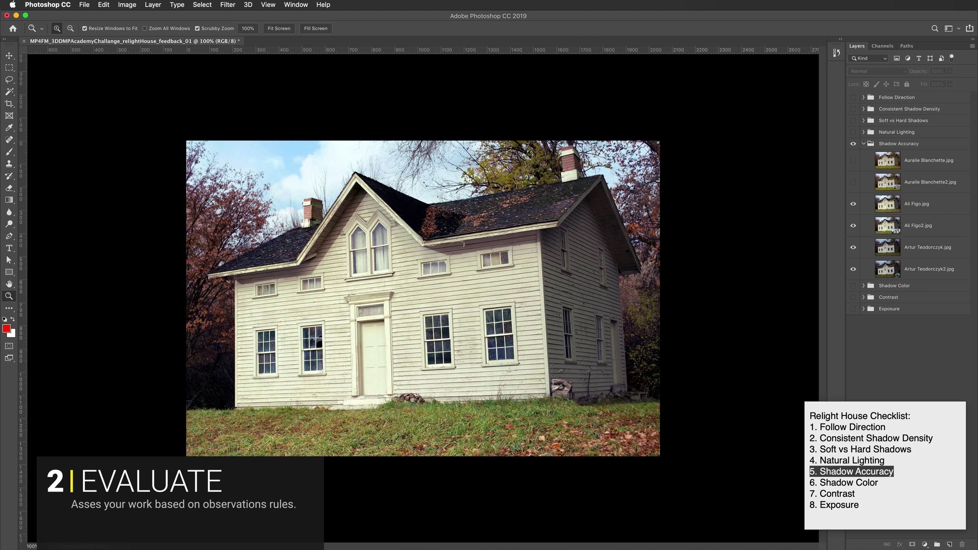
left_click(851, 183)
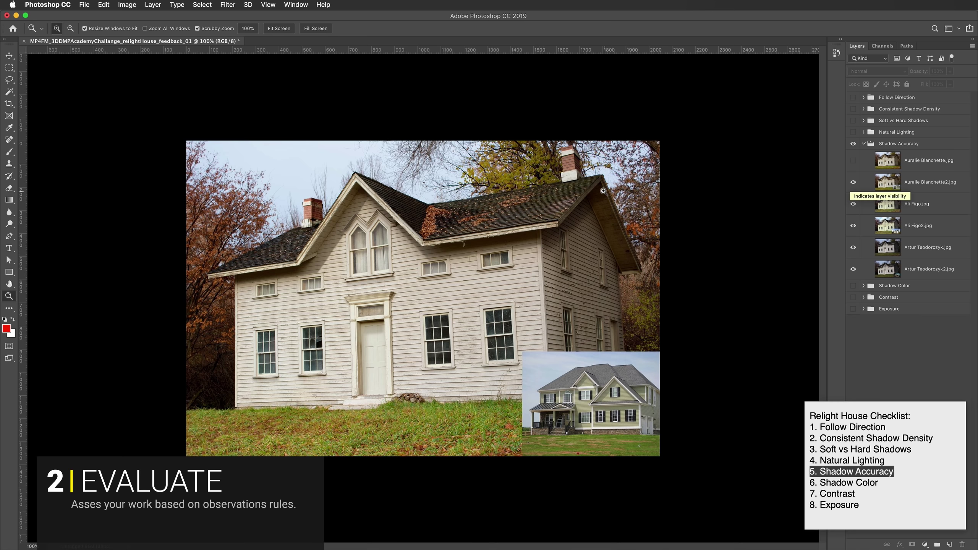
left_click(588, 200)
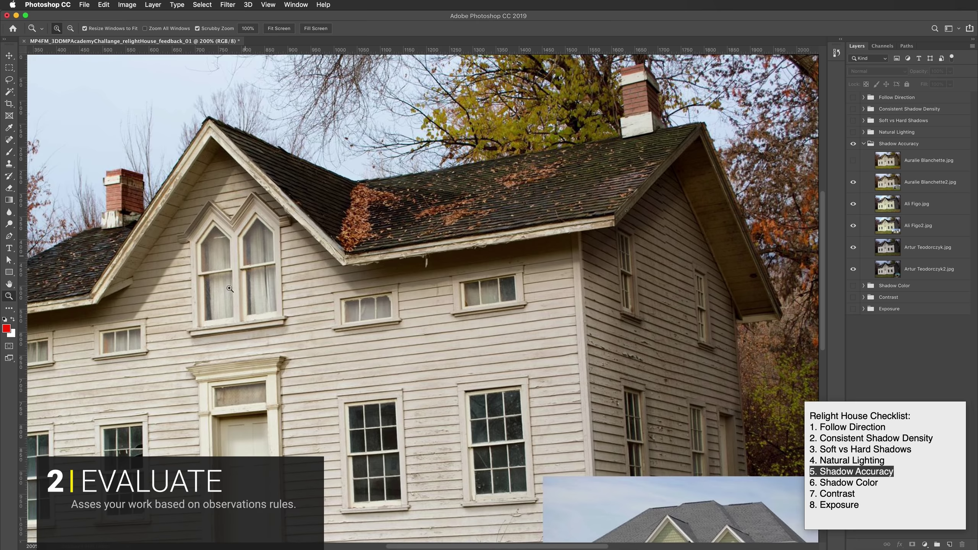
scroll(216, 319, "left", 10)
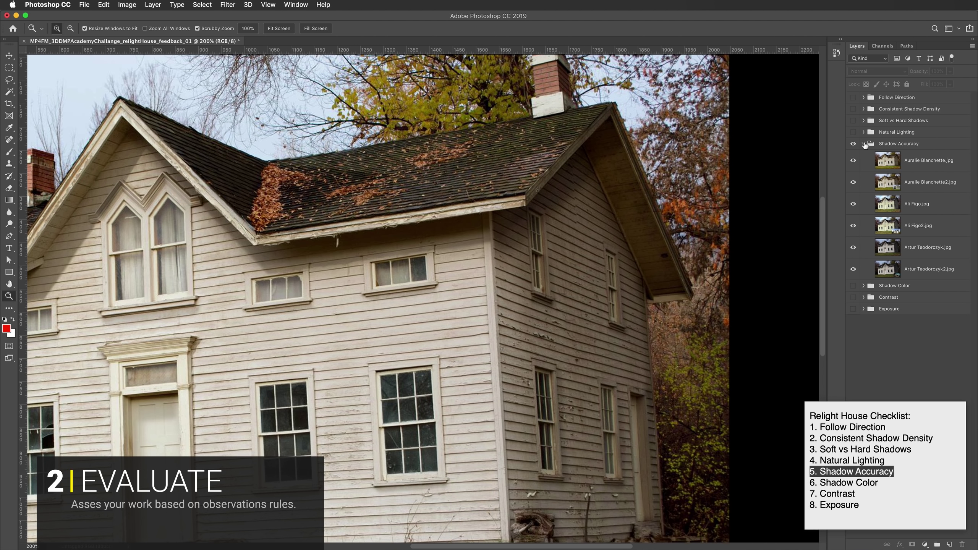
Collapse and hide the Shadow Accuracy group, and show the Shadow Color group expanded.
left_click(864, 144)
left_click(854, 144)
left_click(861, 155)
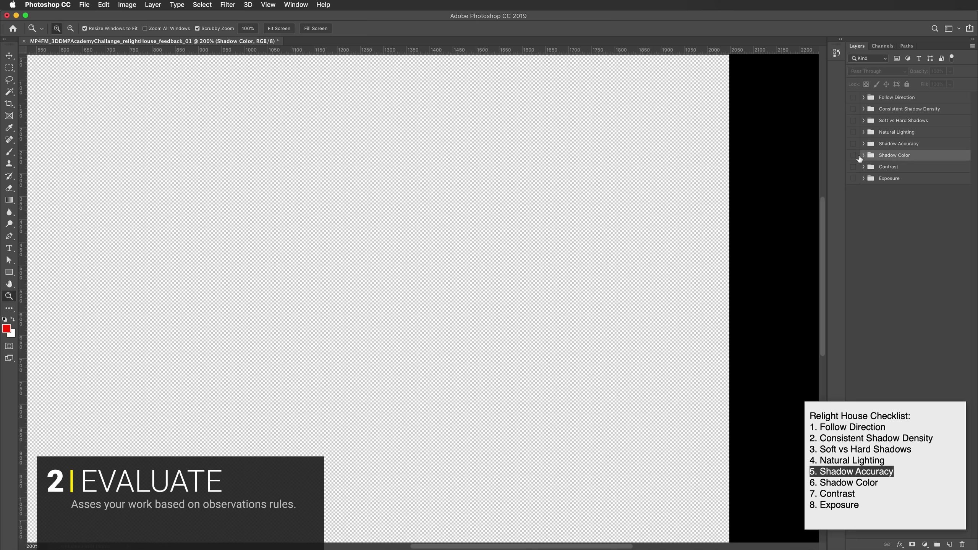
left_click(853, 154)
left_click(864, 156)
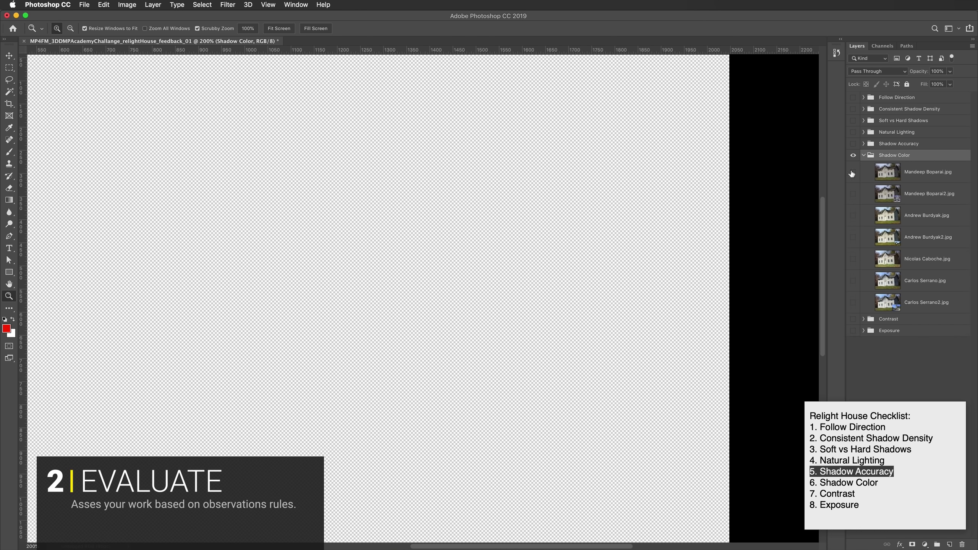
Show the lowest Shadow Color example layer at 100% view.
left_click(852, 302)
left_click_drag(488, 317, 661, 248)
key("super+1")
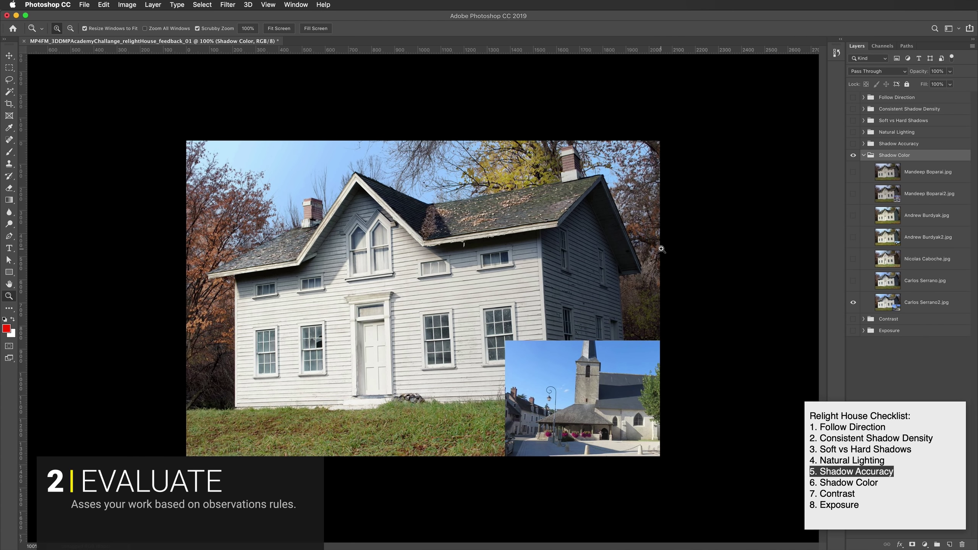
Examine the shadow color on the inset church reference and on the house's gable and side wall at 200%.
left_click(571, 411)
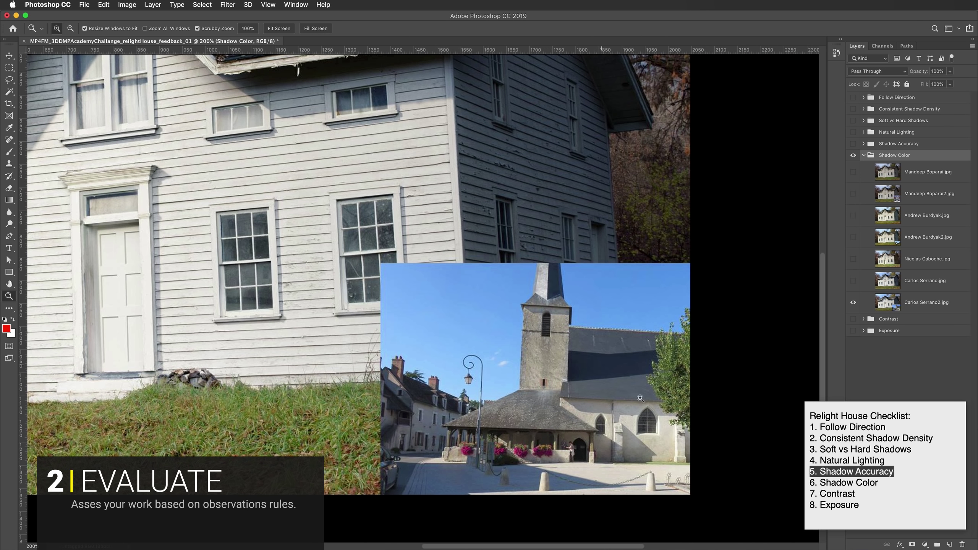
left_click_drag(368, 230, 493, 303)
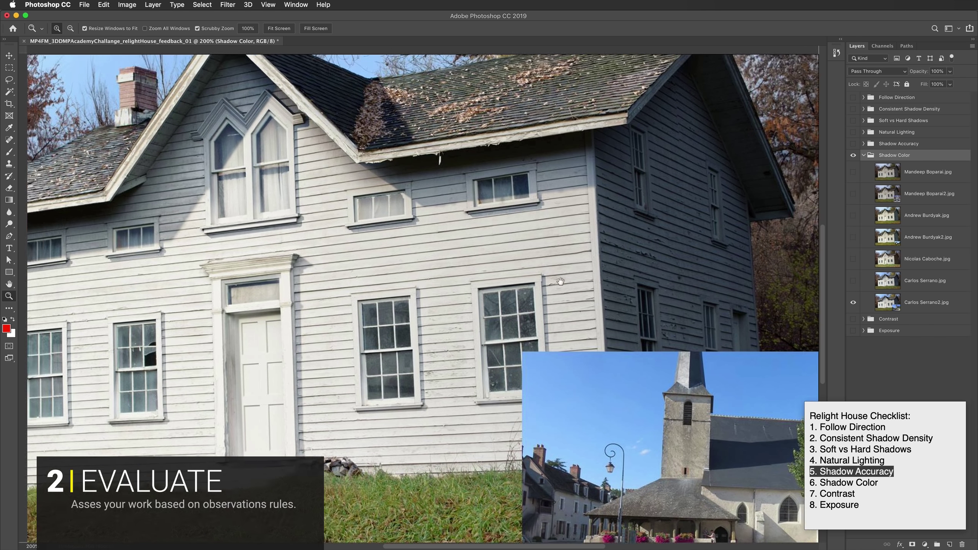
left_click_drag(375, 189, 456, 232)
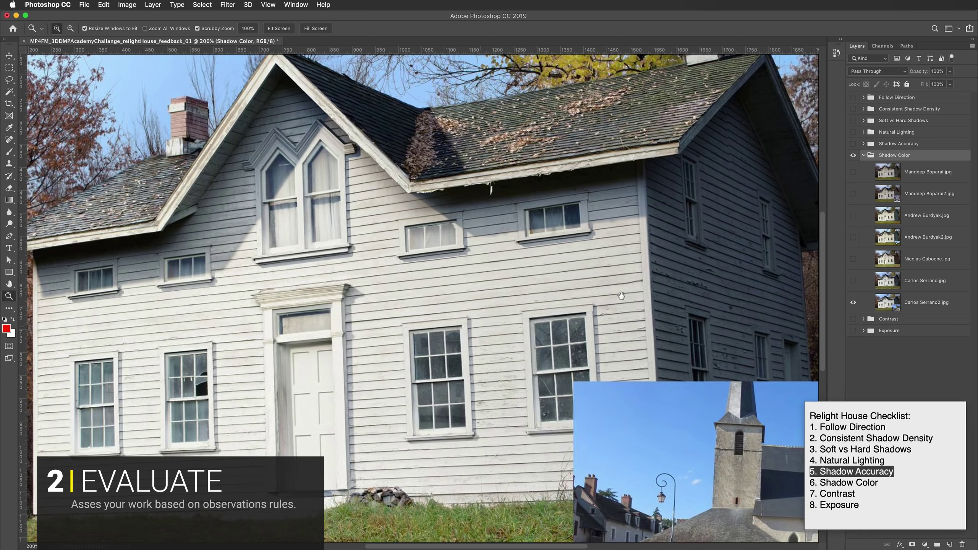
left_click_drag(622, 296, 475, 305)
key("ctrl+r")
left_click_drag(376, 317, 479, 328)
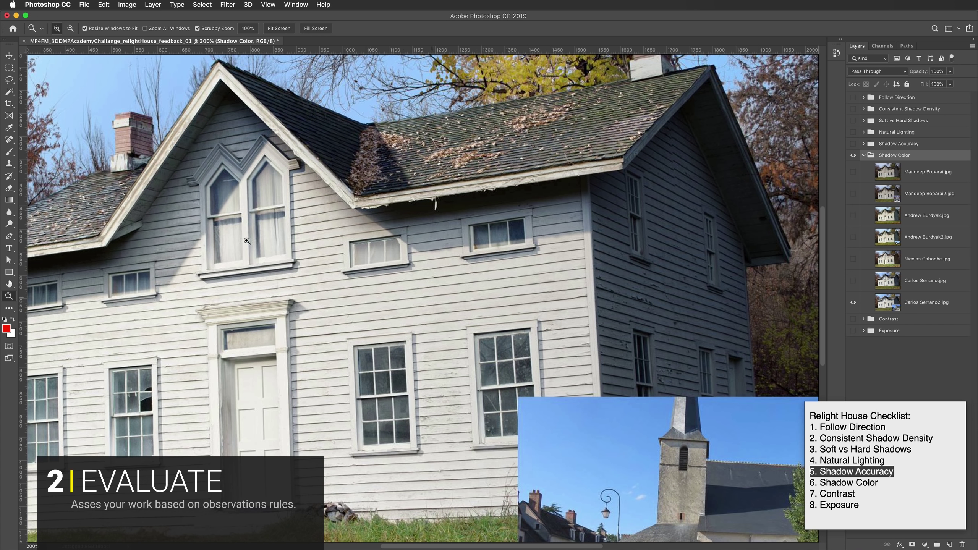
left_click_drag(551, 348, 472, 296)
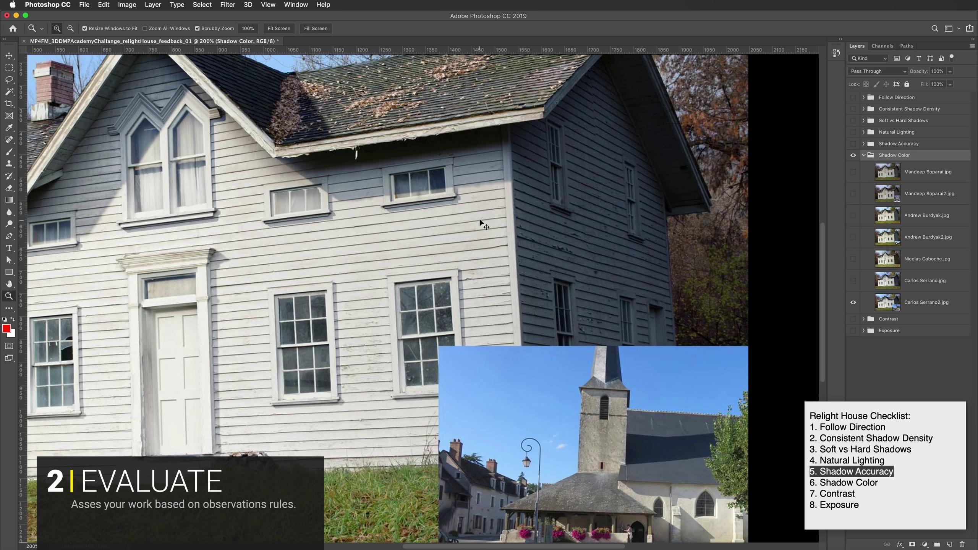
Fit the image to the view and show the next three Shadow Color example layers upward, one by one.
key("super+0")
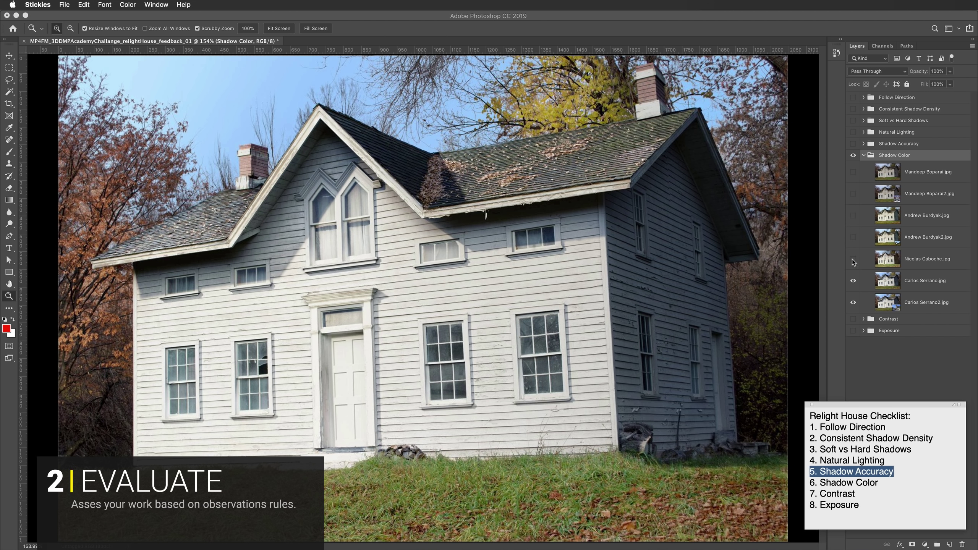
left_click(853, 259)
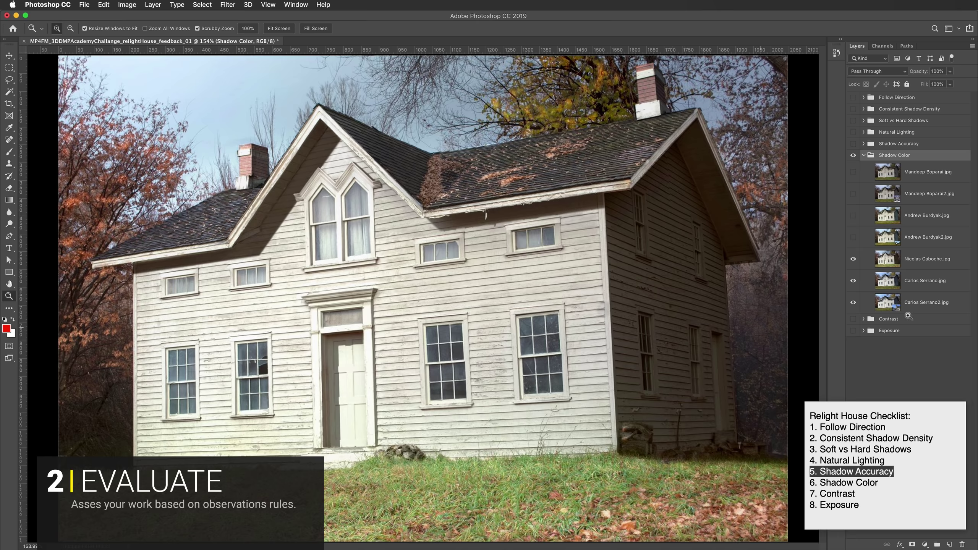
left_click(853, 237)
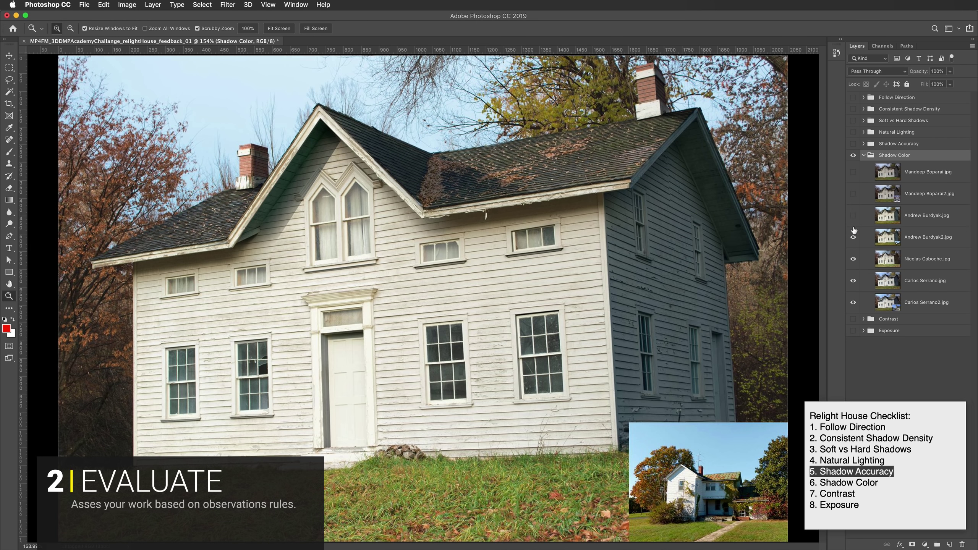
left_click(853, 217)
Examine the shadow color under the eaves, on the side wall and in the inset white house reference at up to 400%.
left_click(608, 199)
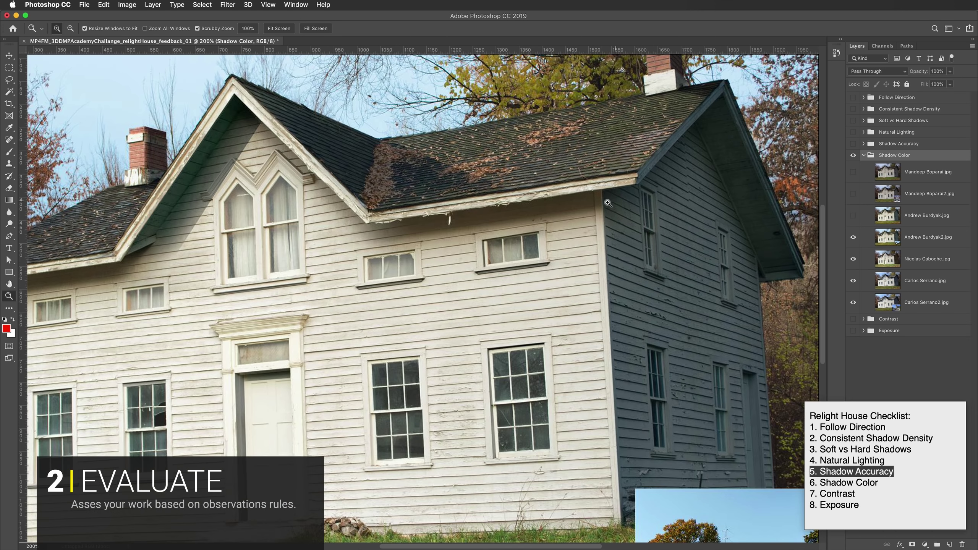
left_click(609, 198)
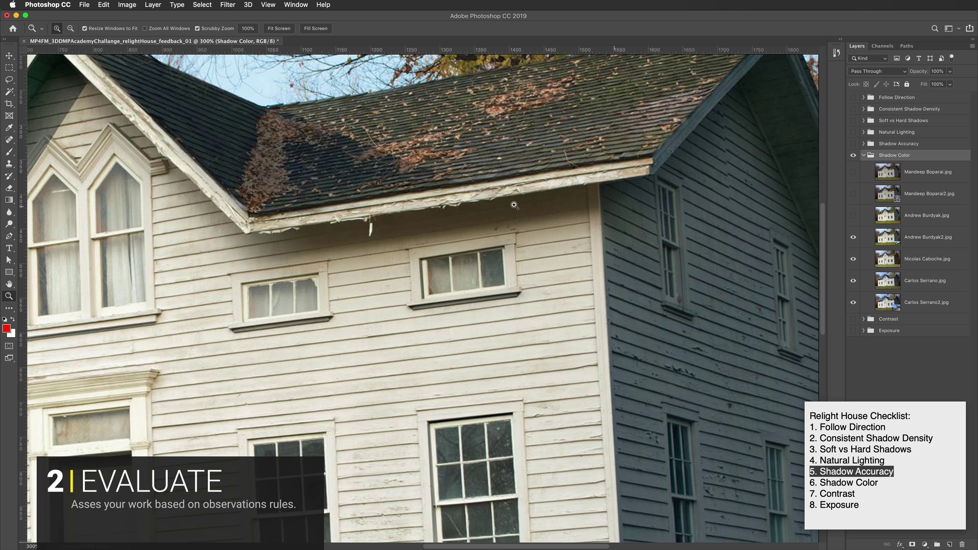
scroll(731, 320, "down", 15)
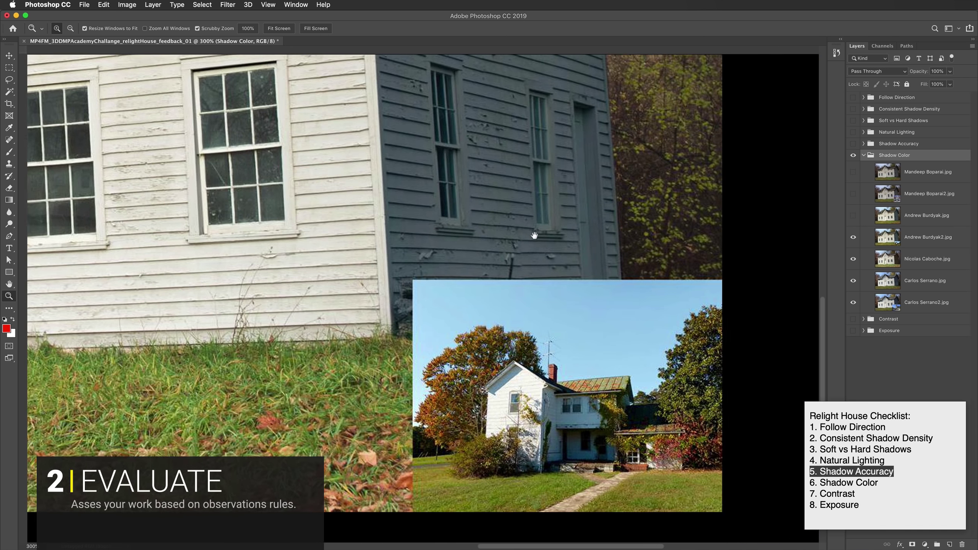
left_click(574, 412)
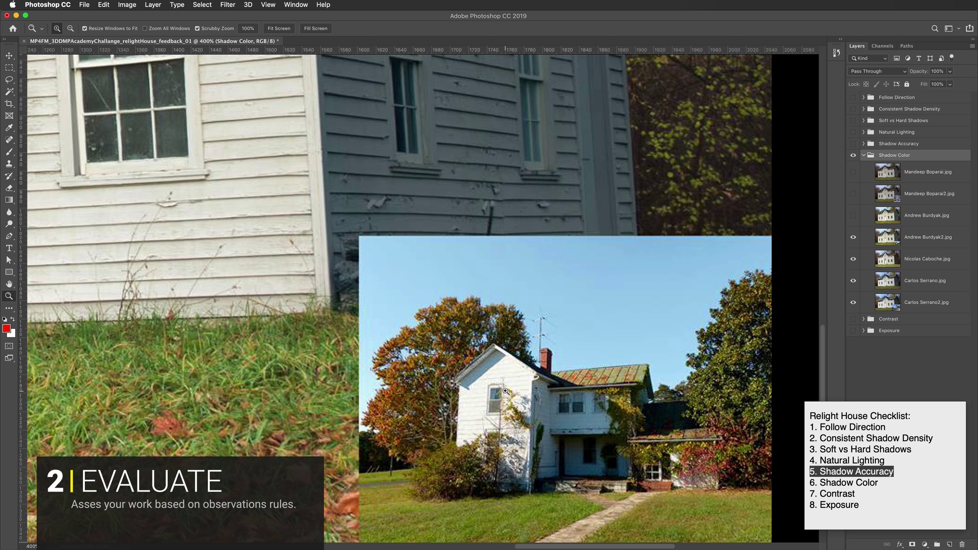
key("super+0")
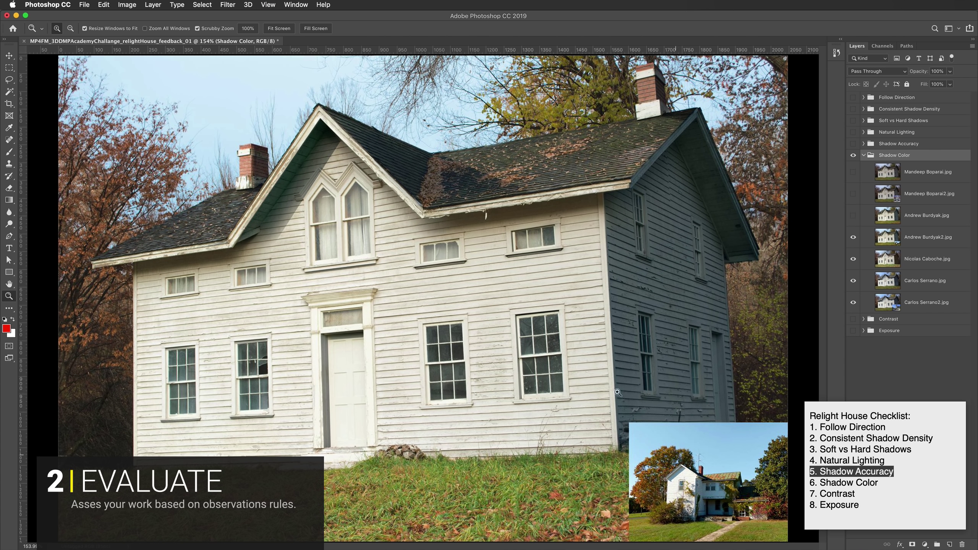
Show the top three Shadow Color example layers upward one by one, and collapse and hide the group.
left_click(853, 217)
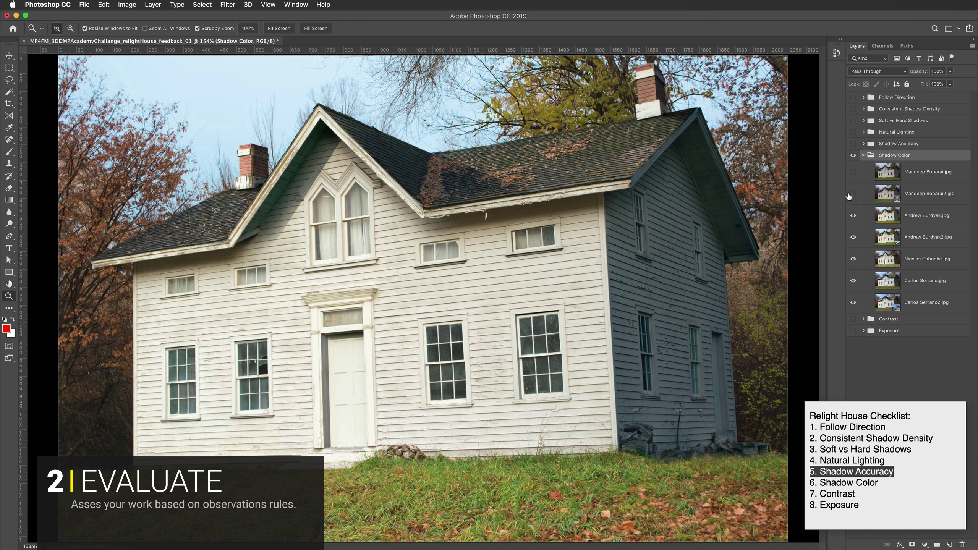
left_click(853, 194)
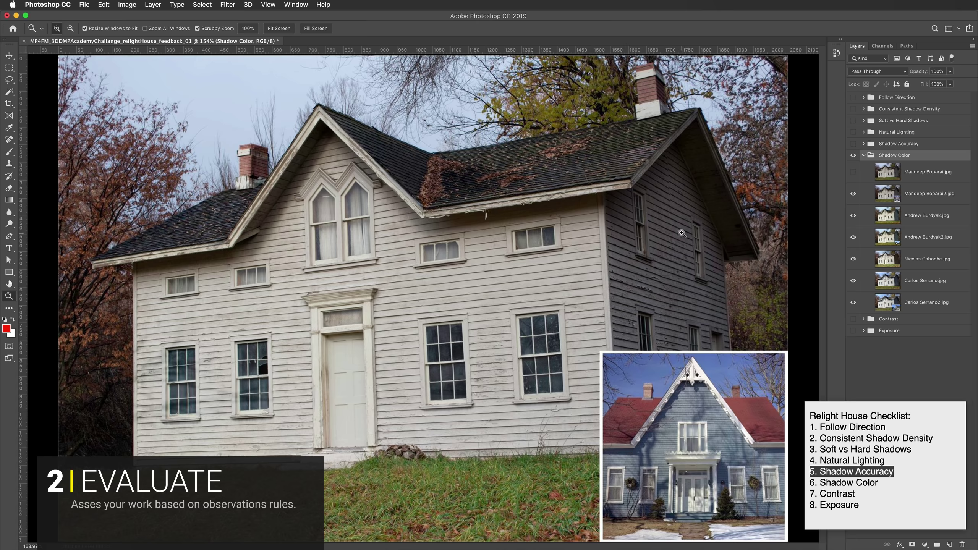
left_click(854, 172)
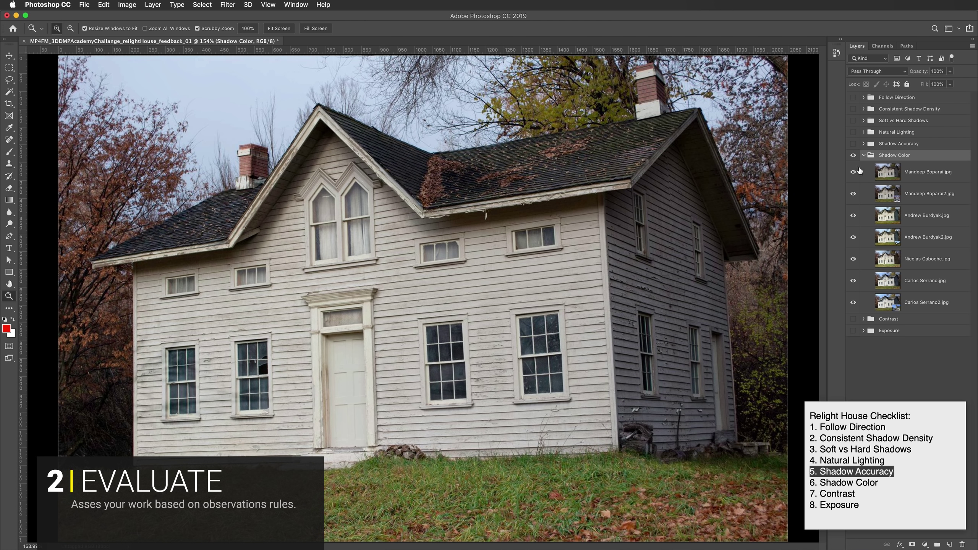
left_click(864, 155)
left_click(853, 155)
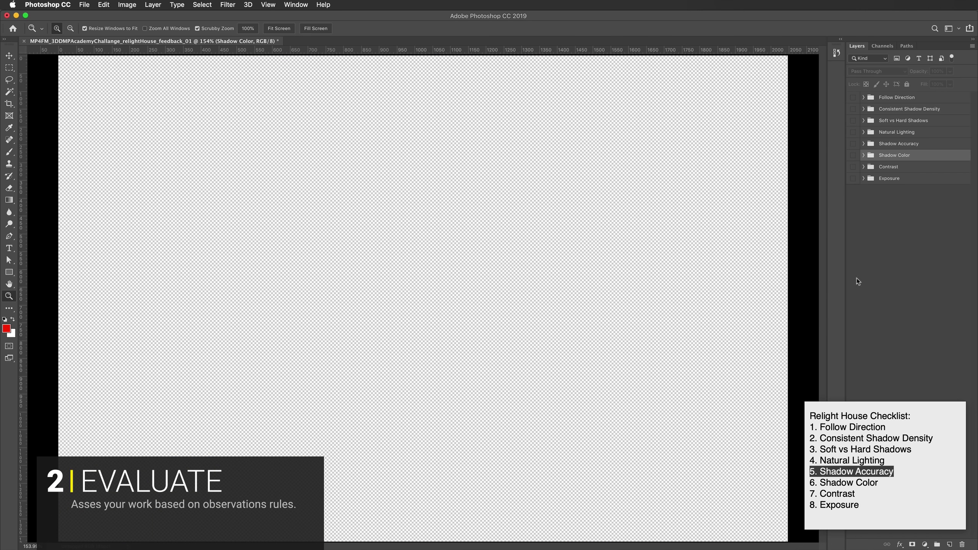
Highlight item 7, Contrast, in the checklist note and show the Contrast group expanded.
left_click(902, 464)
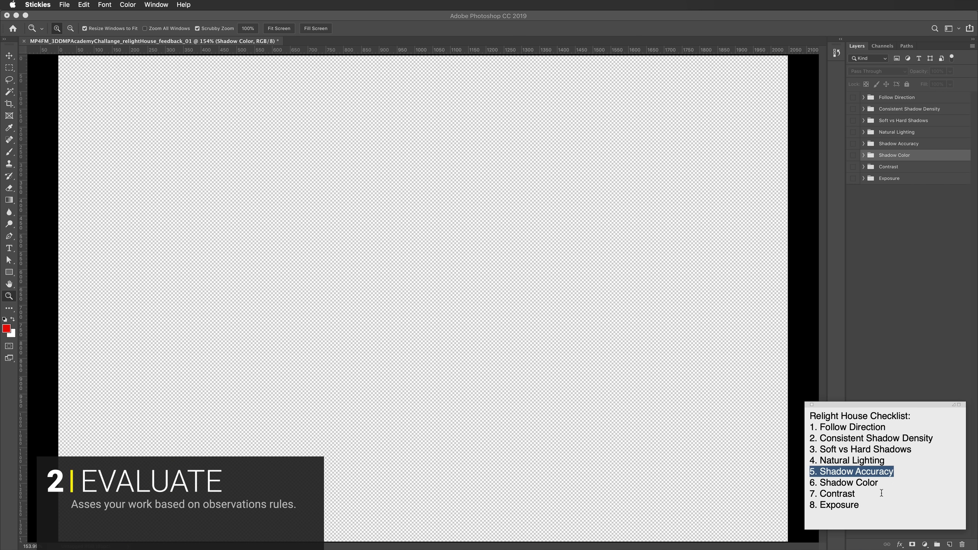
left_click_drag(882, 493, 795, 491)
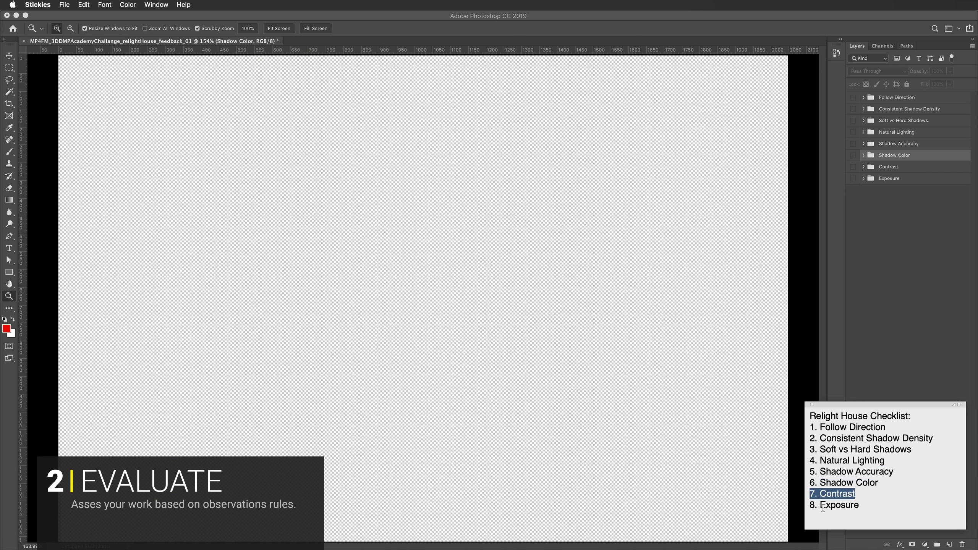
left_click(853, 167)
left_click(863, 167)
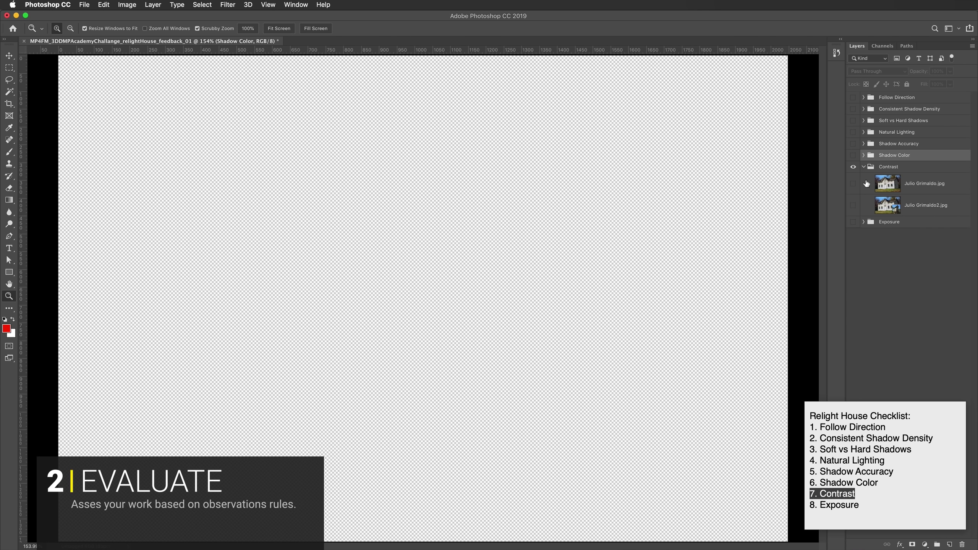
Show the lower Contrast example layer, compare it with the upper one, and collapse and hide the Contrast group.
left_click(853, 206)
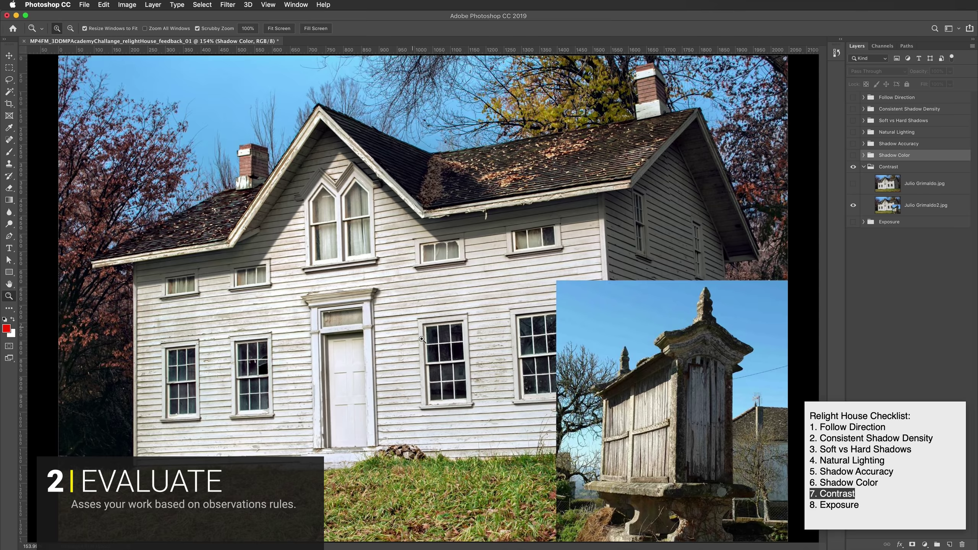
left_click(854, 188)
left_click(854, 188)
left_click(864, 167)
left_click(853, 167)
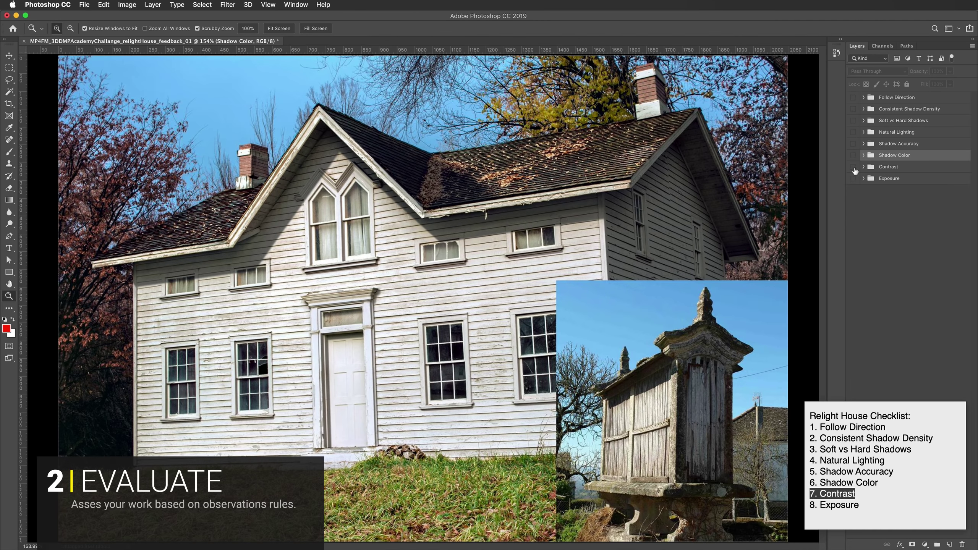
Show the Exposure group expanded and selected, and clear the Contrast highlight in the checklist note.
left_click(853, 178)
left_click(864, 178)
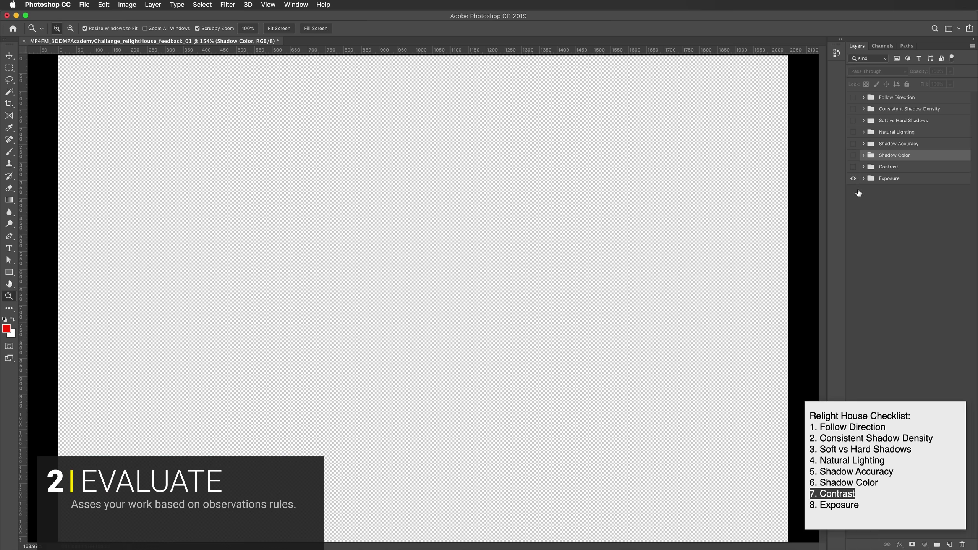
left_click(935, 180)
left_click(864, 528)
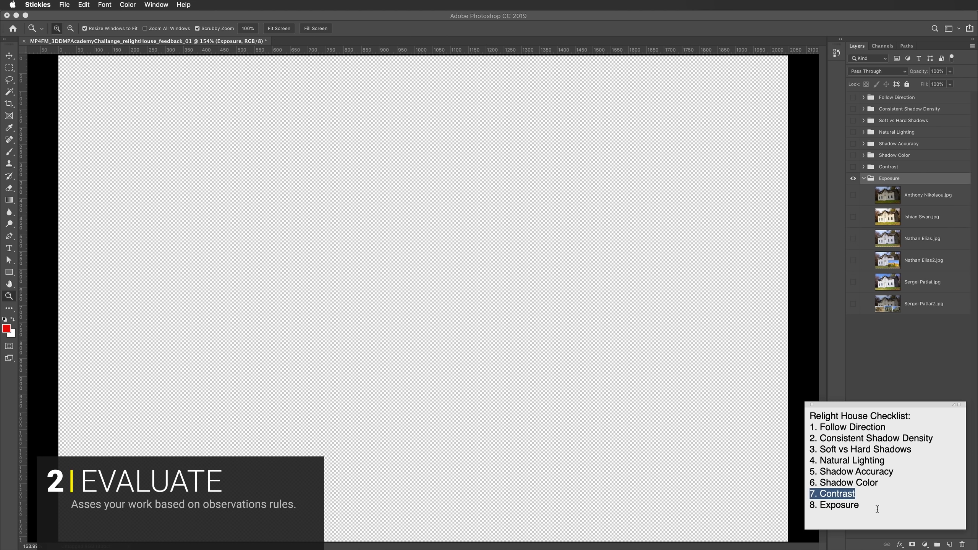
triple_click(840, 505)
left_click(859, 505)
Show the two lowest Exposure example layers, one after the other.
left_click(853, 304)
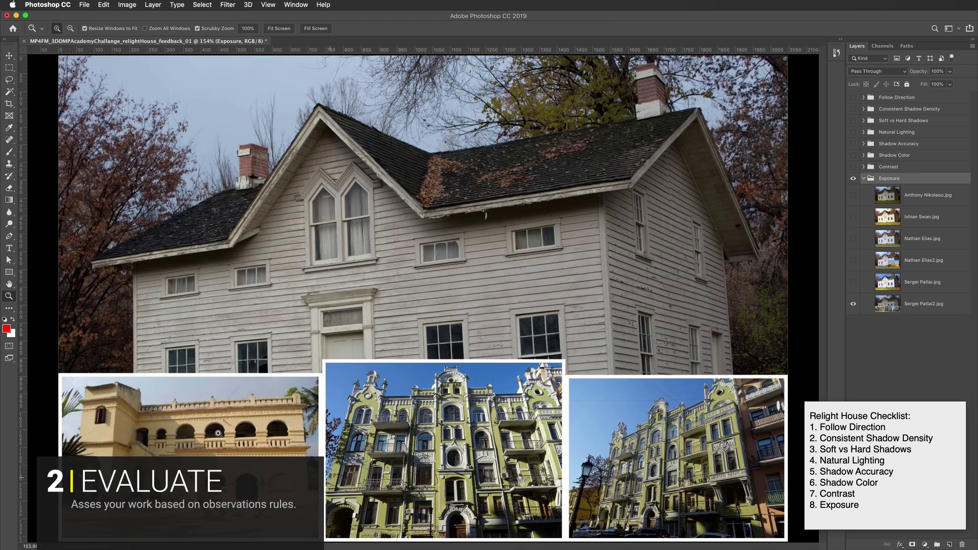
left_click(853, 282)
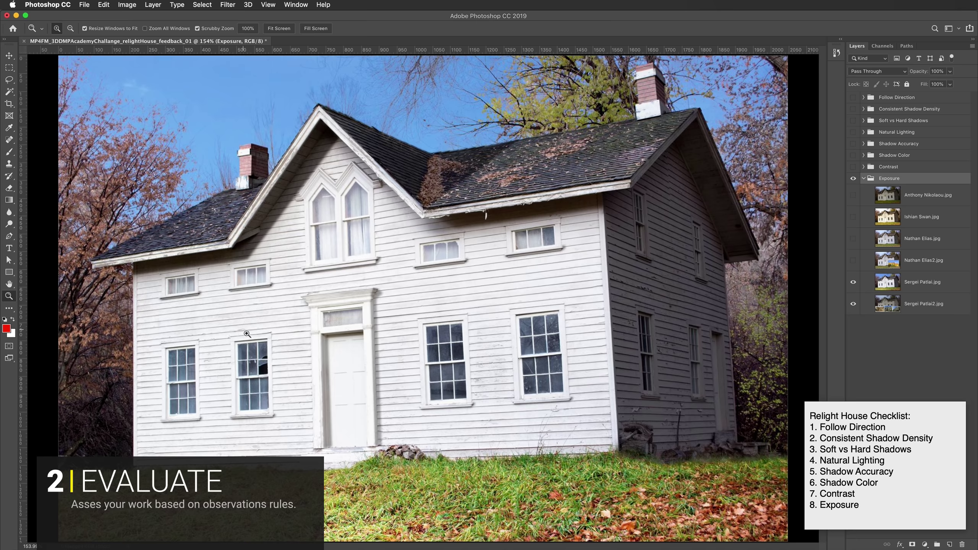
Switch to Adobe Bridge and examine the sunlit siding and door trim in reference photo DSC_0247_4724.JPG full screen at 400%.
key("super+Tab")
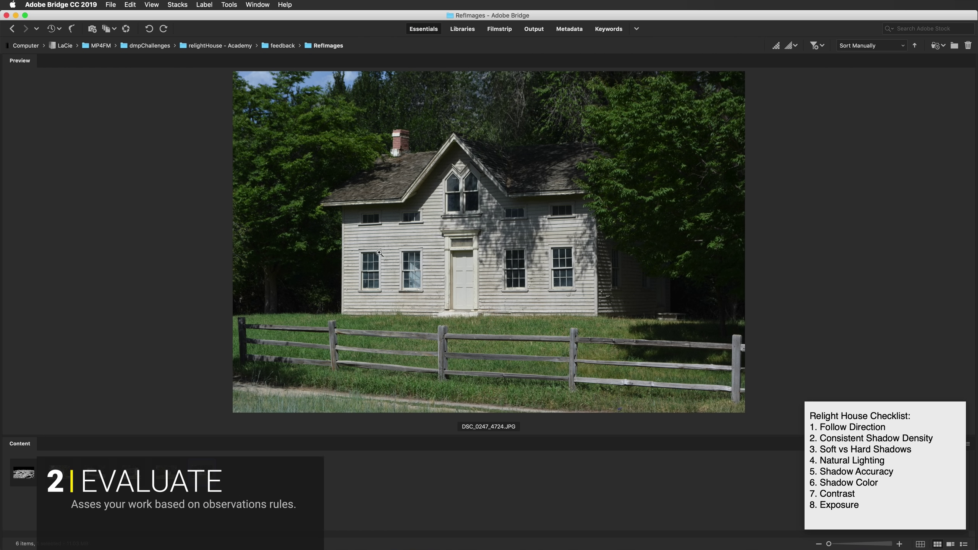
left_click(444, 246)
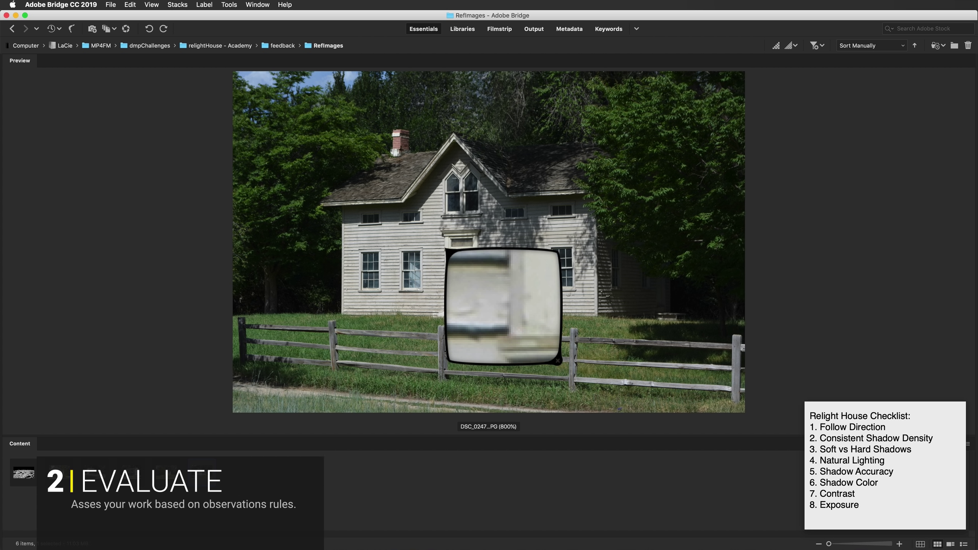
left_click(448, 249)
left_click(452, 255)
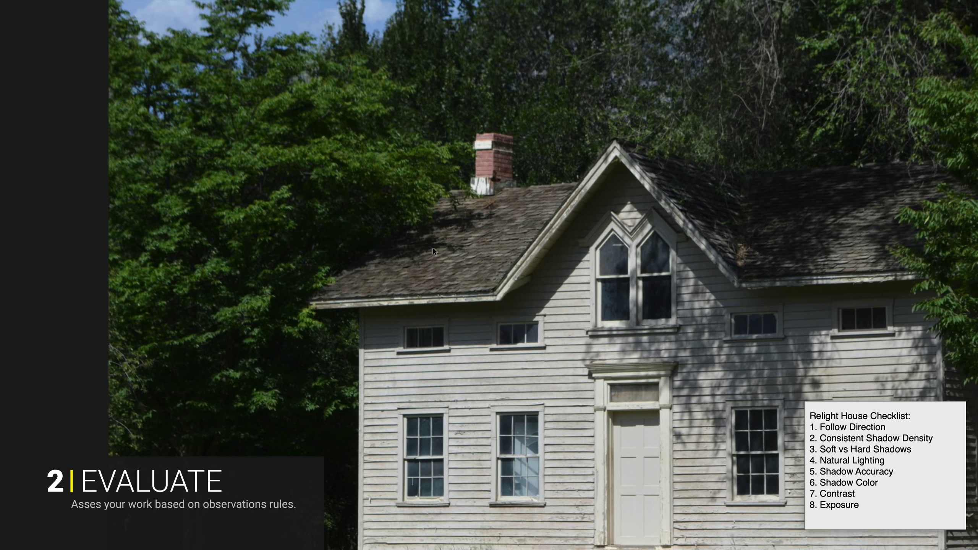
scroll(539, 337, "up", 5)
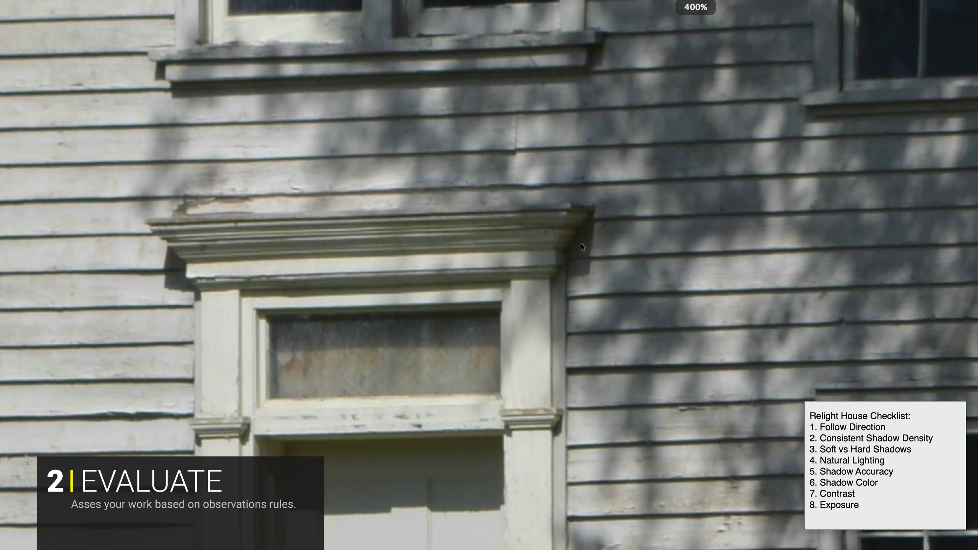
left_click_drag(583, 246, 959, 477)
left_click_drag(548, 317, 663, 178)
left_click_drag(451, 539, 419, 366)
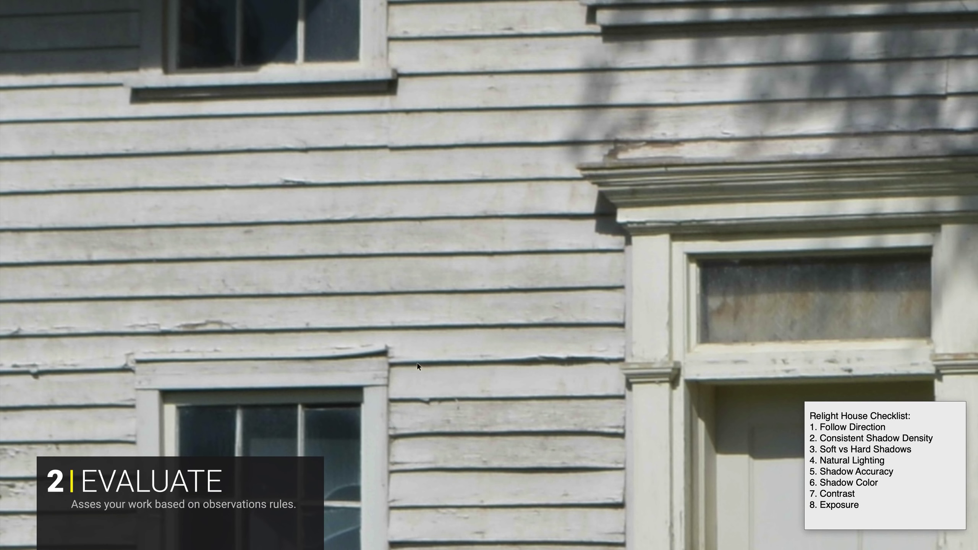
key("space")
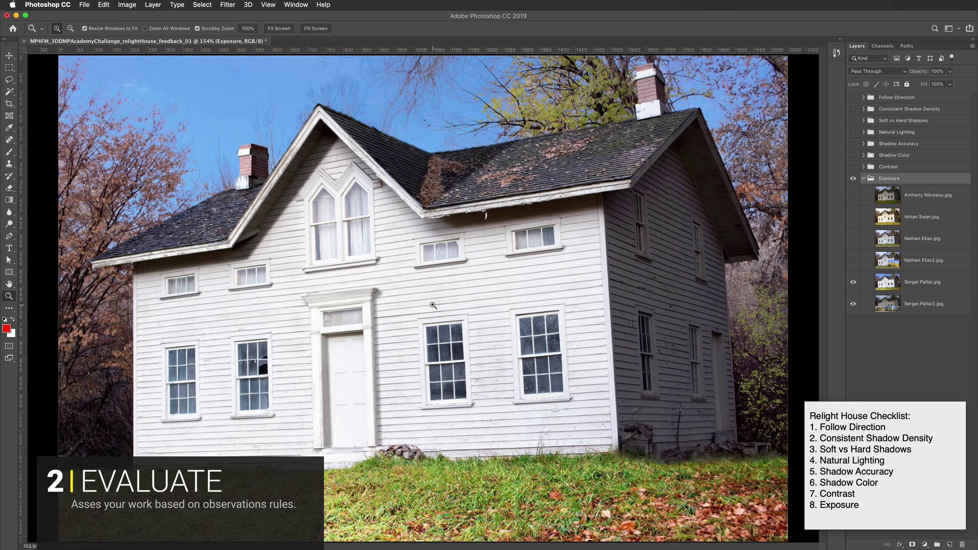
Examine the exposure of the siding and windows on the front wall of the second-lowest Exposure example at 400%.
left_click(447, 314)
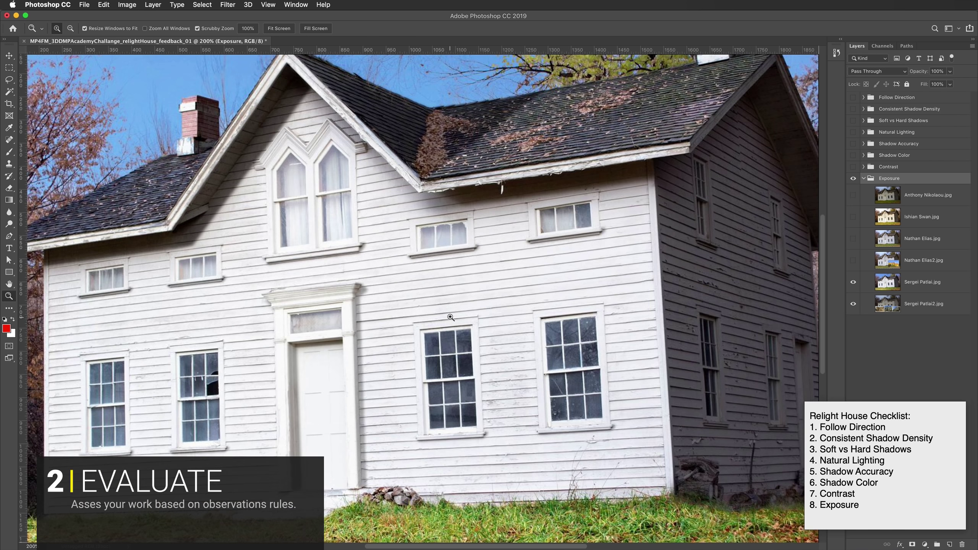
left_click(451, 317)
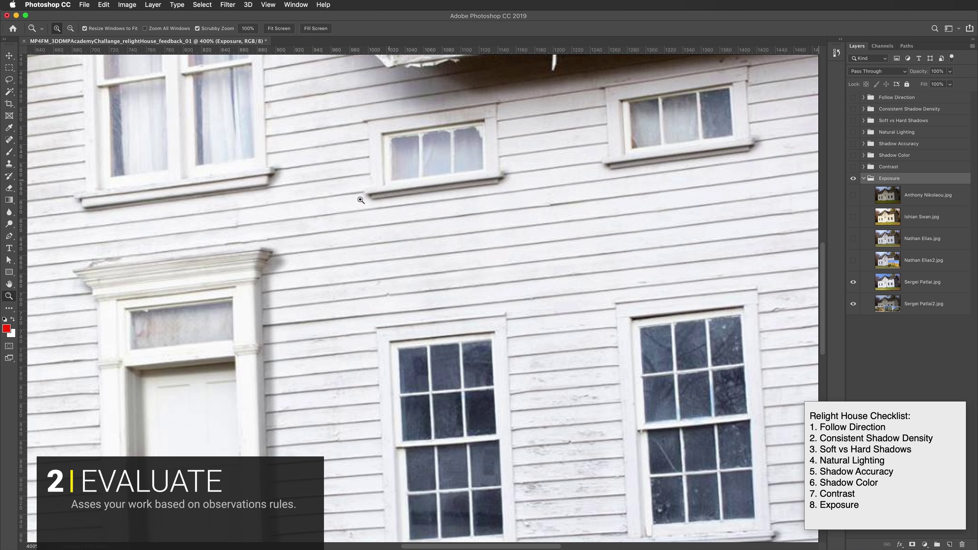
key("super+0")
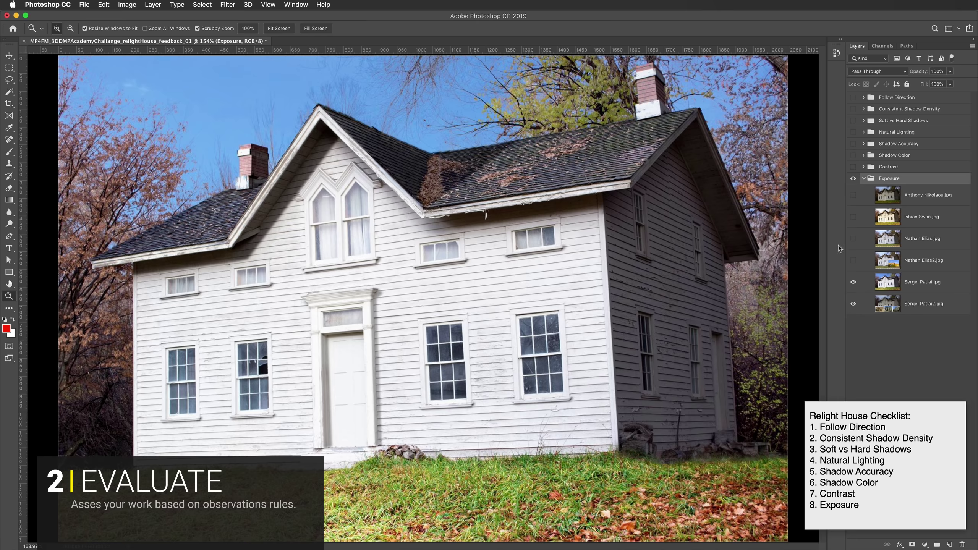
Show the remaining four Exposure example layers upward, comparing the lowest of them with the layer beneath.
left_click(853, 260)
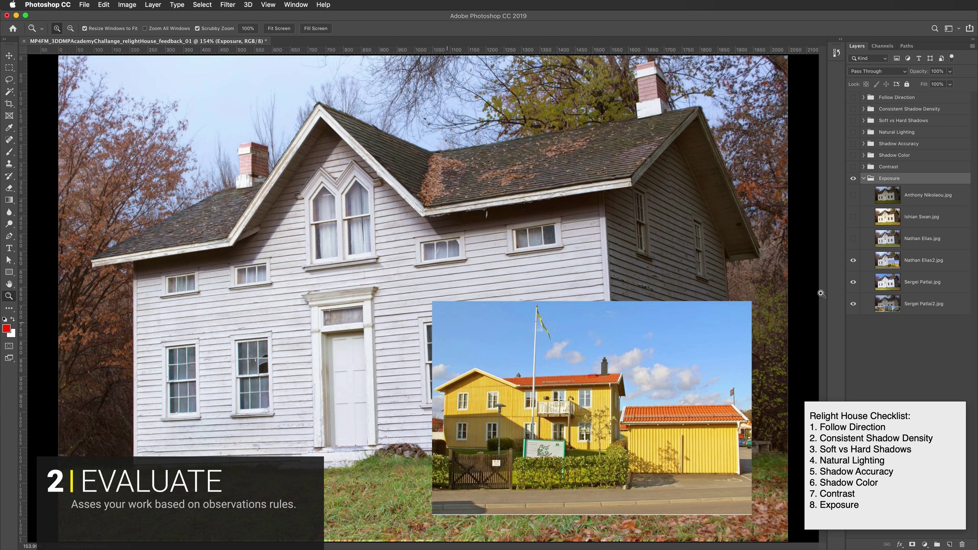
left_click(853, 261)
left_click(853, 260)
left_click(854, 238)
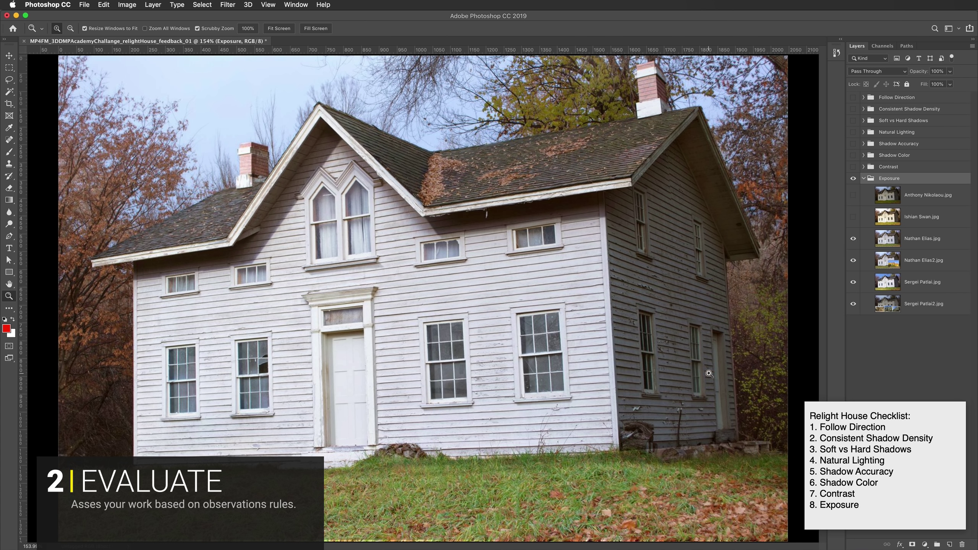
left_click(885, 220)
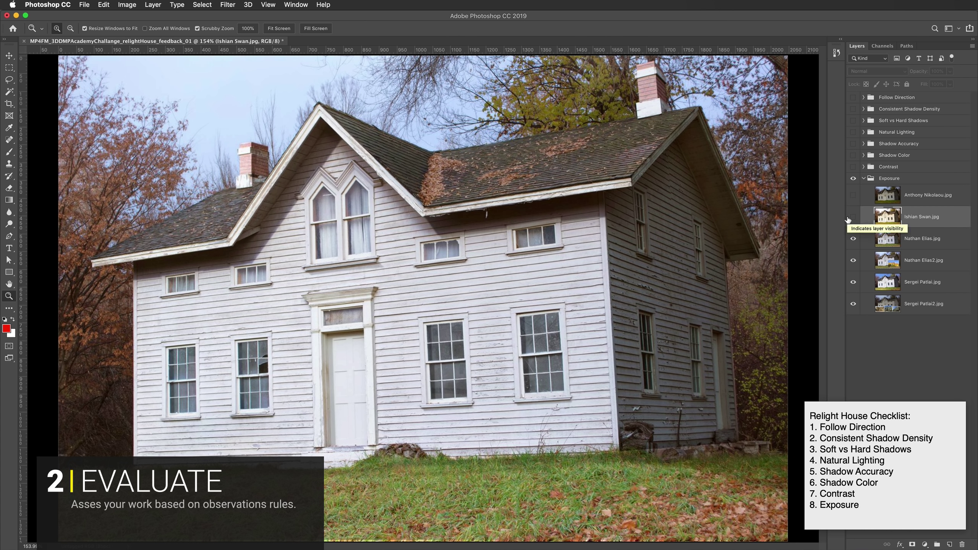
left_click(852, 217)
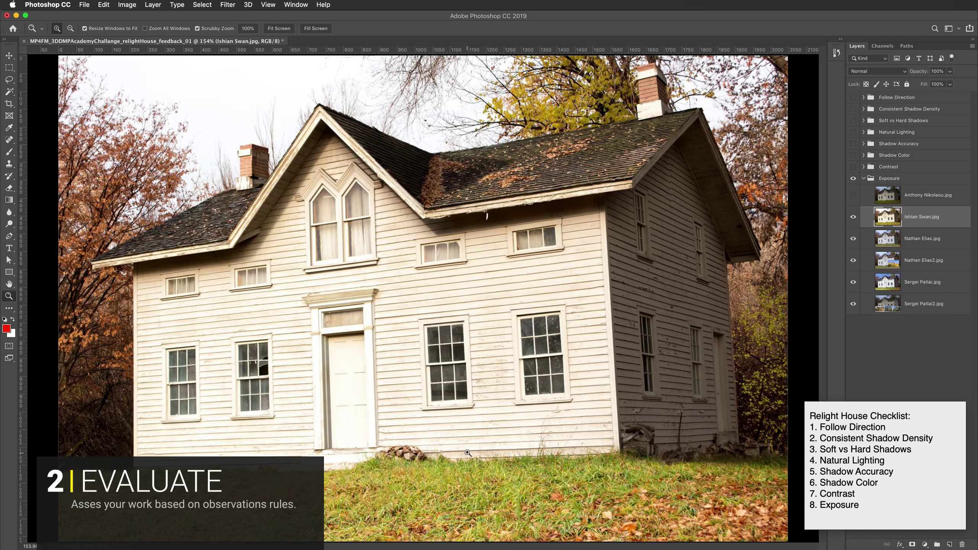
left_click(854, 195)
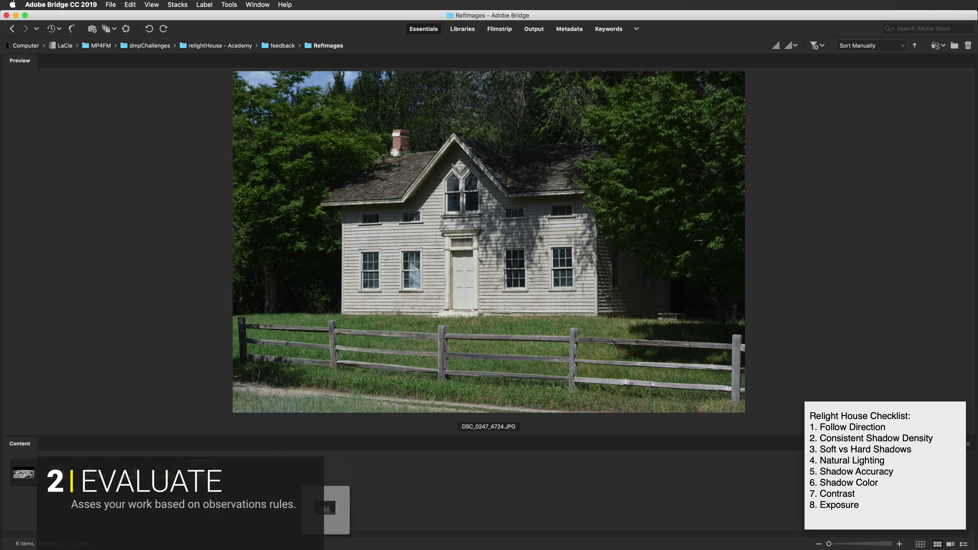
Open DSC_0247_4724.JPG in Photoshop with its embedded profile discarded, and add an Exposure adjustment layer set to +2.02.
key("super+o")
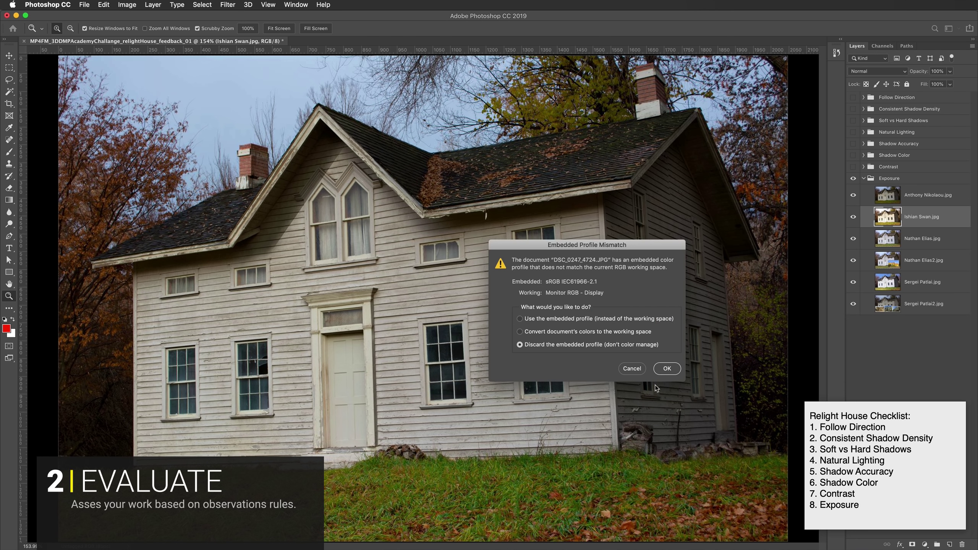
left_click(676, 368)
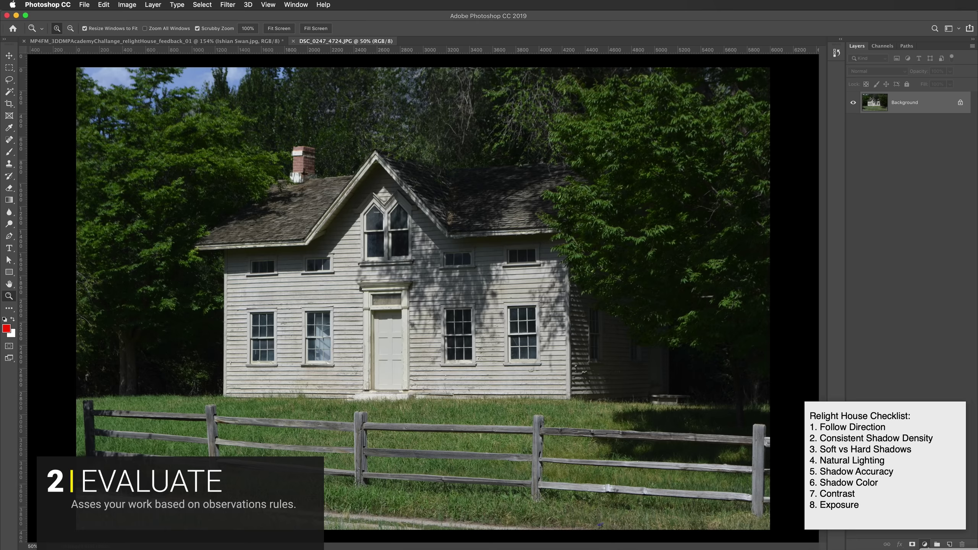
left_click(924, 544)
left_click(930, 321)
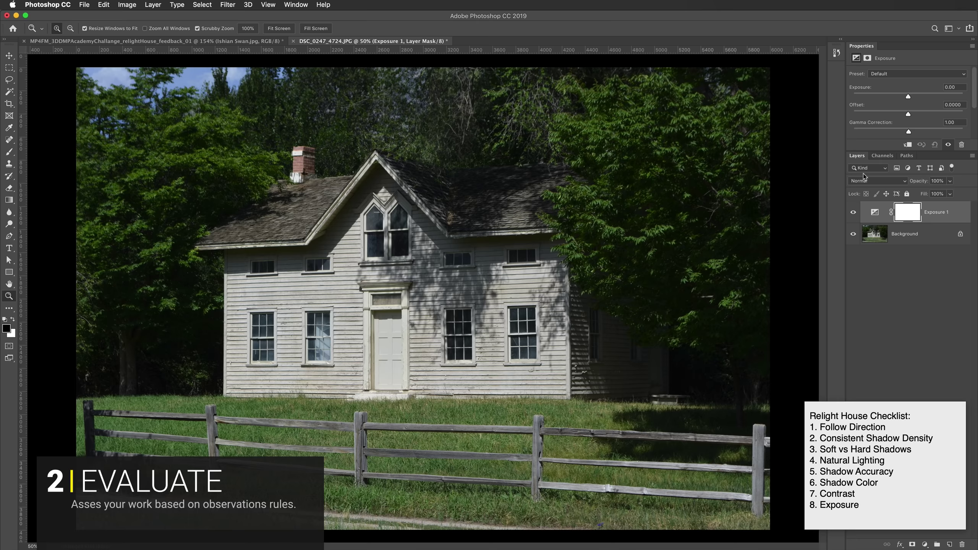
left_click_drag(910, 99, 925, 96)
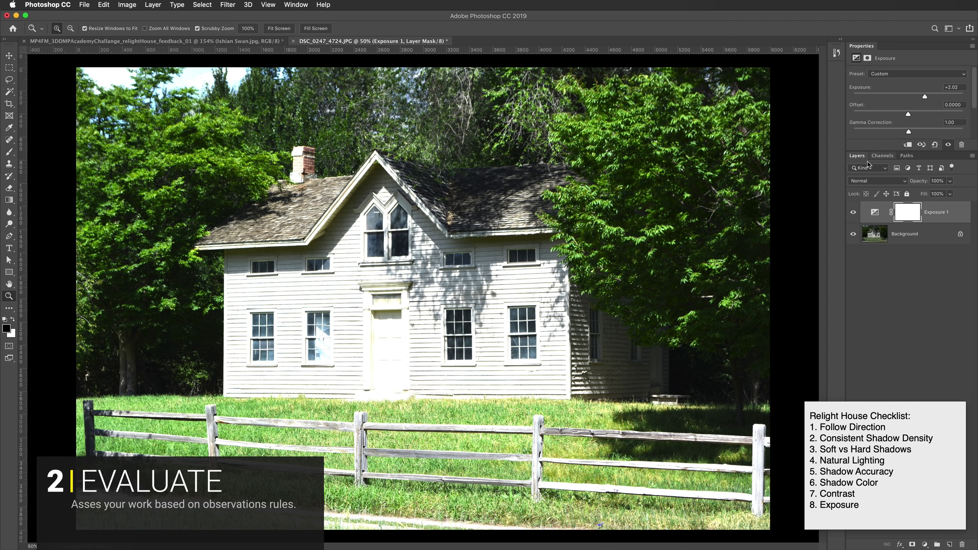
Compare the reference photo with and without the Exposure adjustment, leaving the adjustment layer hidden.
left_click(854, 212)
left_click(853, 213)
left_click(853, 213)
left_click(853, 212)
left_click(853, 212)
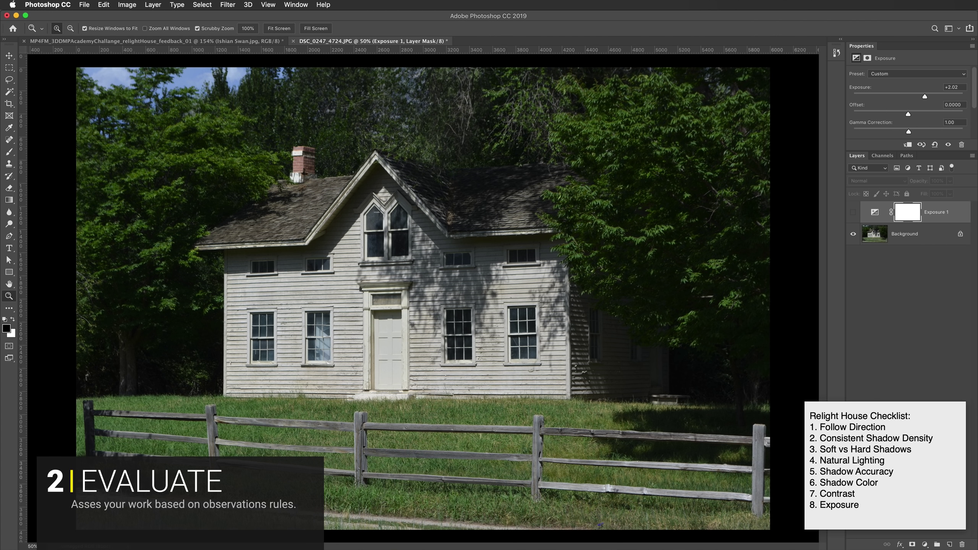
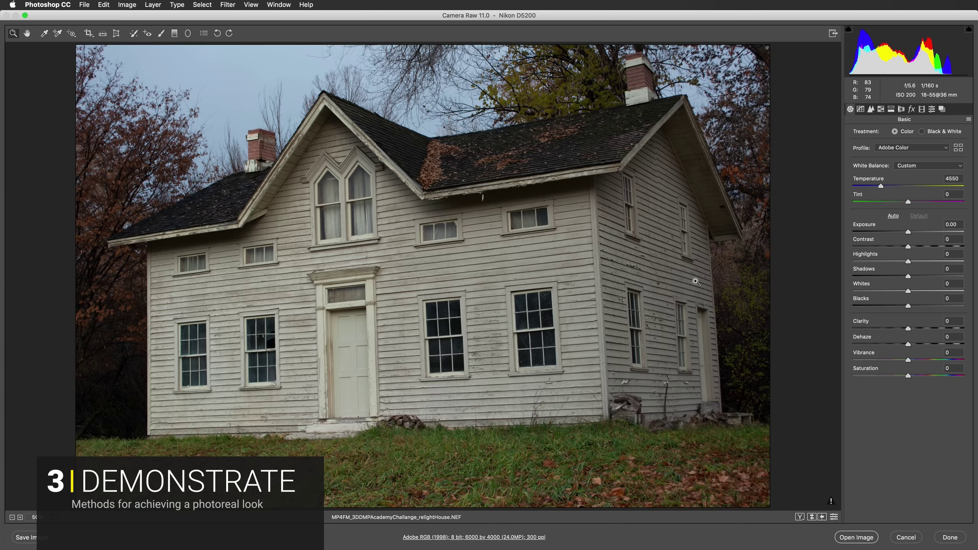
Try an Exposure of +5.00 on the raw house photo while viewing the shadow under the eave, and reset it to 0.
left_click(529, 189)
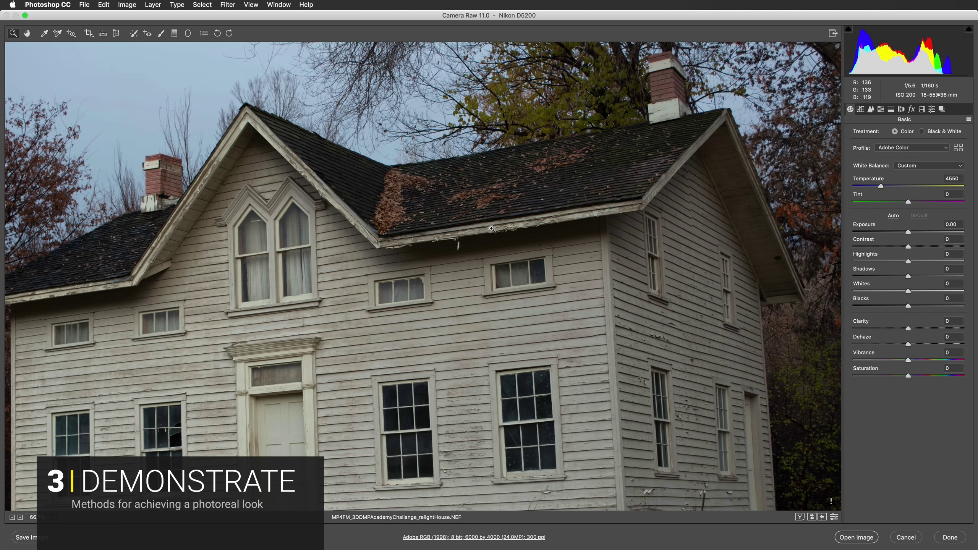
left_click(452, 299)
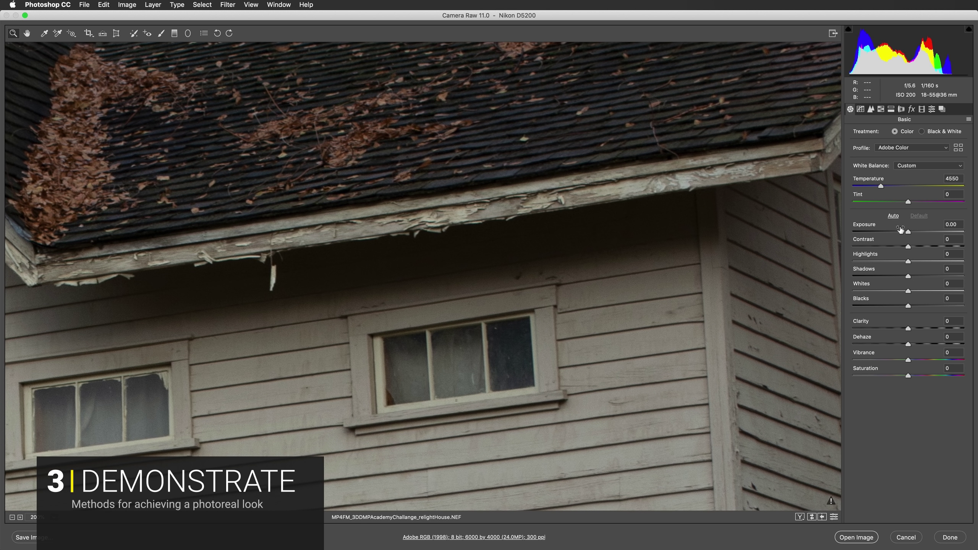
left_click_drag(915, 236, 959, 233)
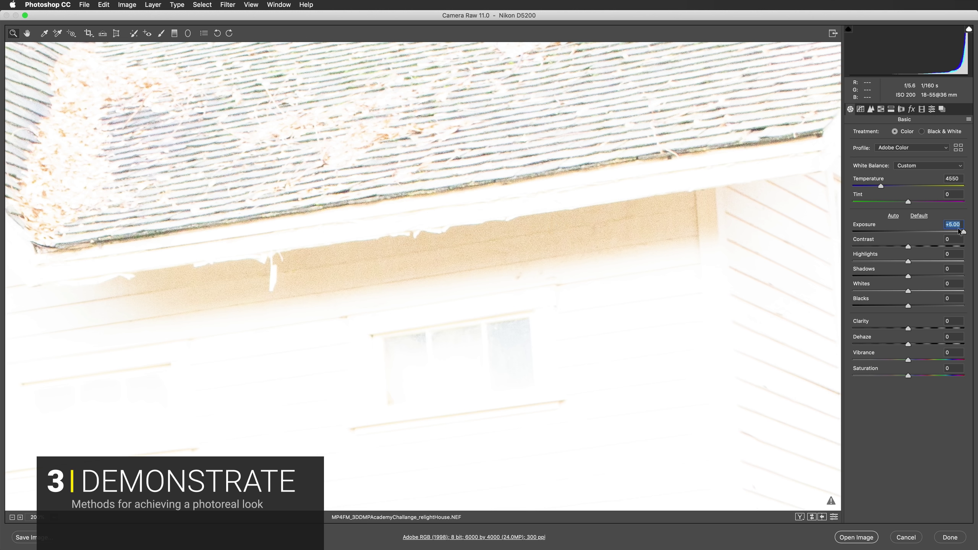
type("0")
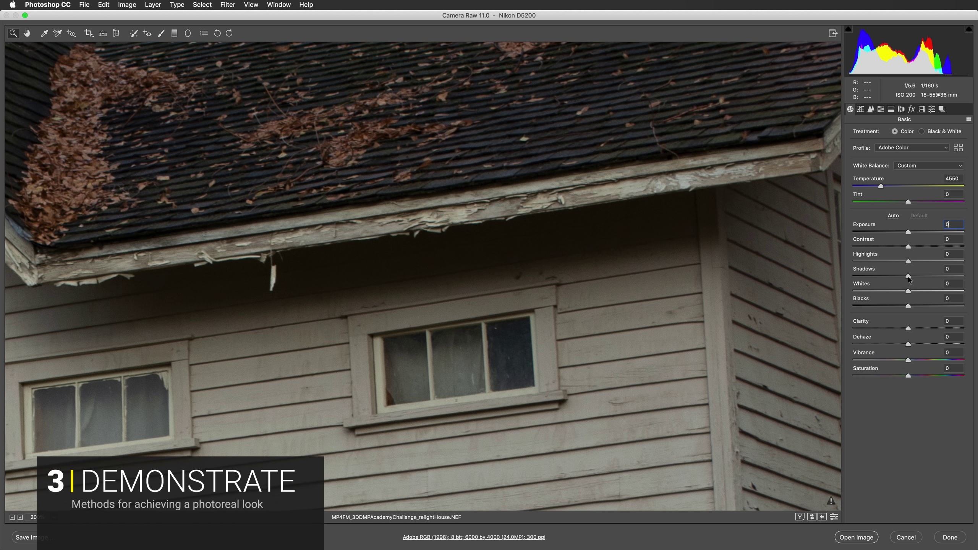
Try Shadows +100 and Blacks +100 on the raw photo, inspect the area under the eave, and reset both to 0.
left_click_drag(909, 280, 963, 277)
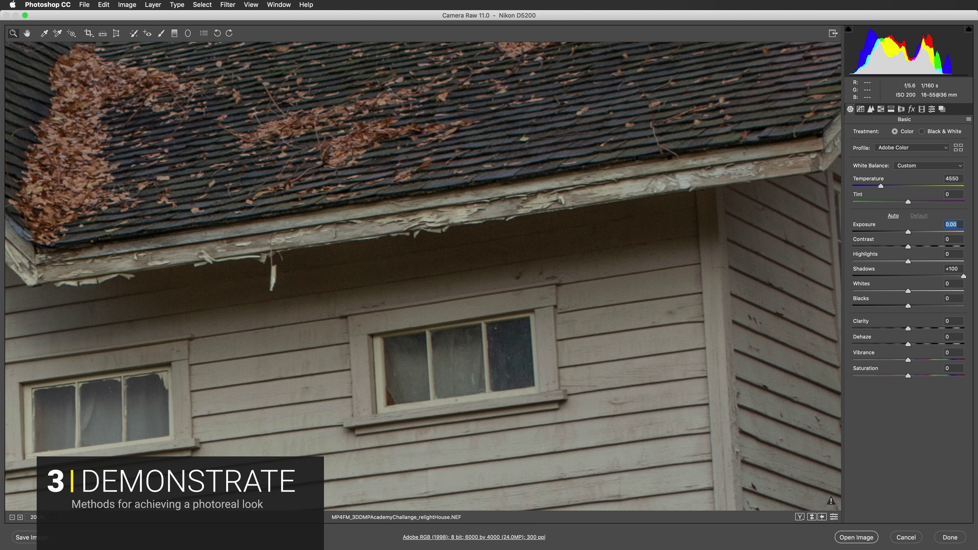
left_click_drag(964, 278, 963, 277)
left_click_drag(909, 307, 964, 307)
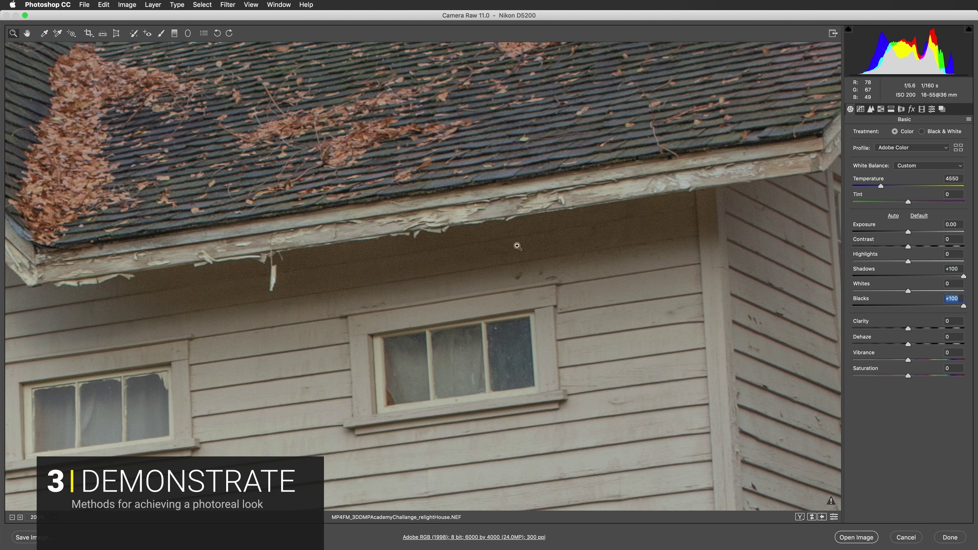
scroll(510, 423, "down", 3)
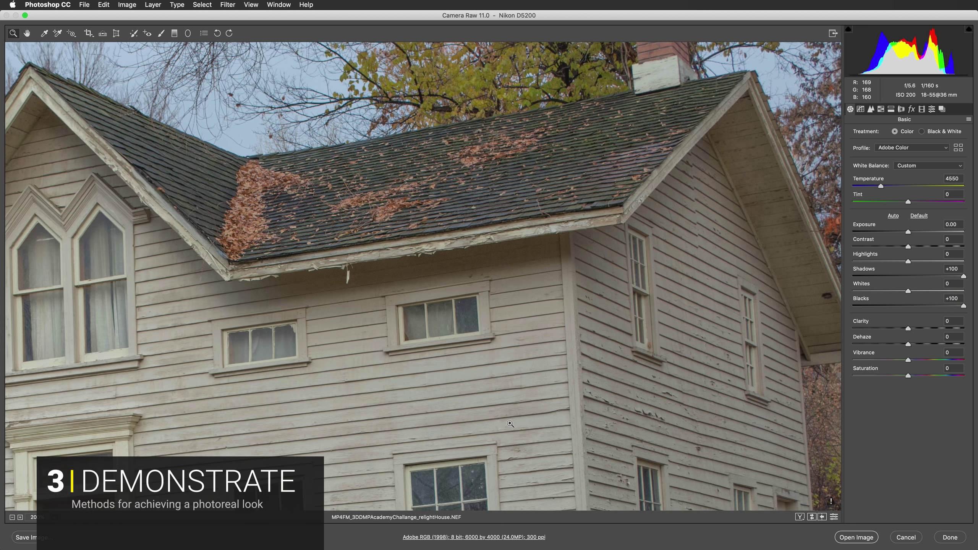
scroll(510, 423, "up", 3)
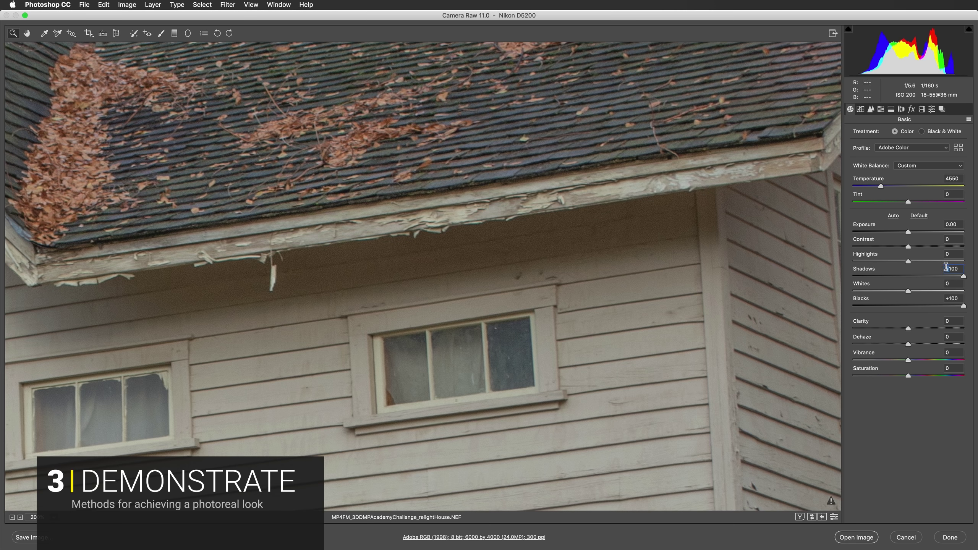
type("0")
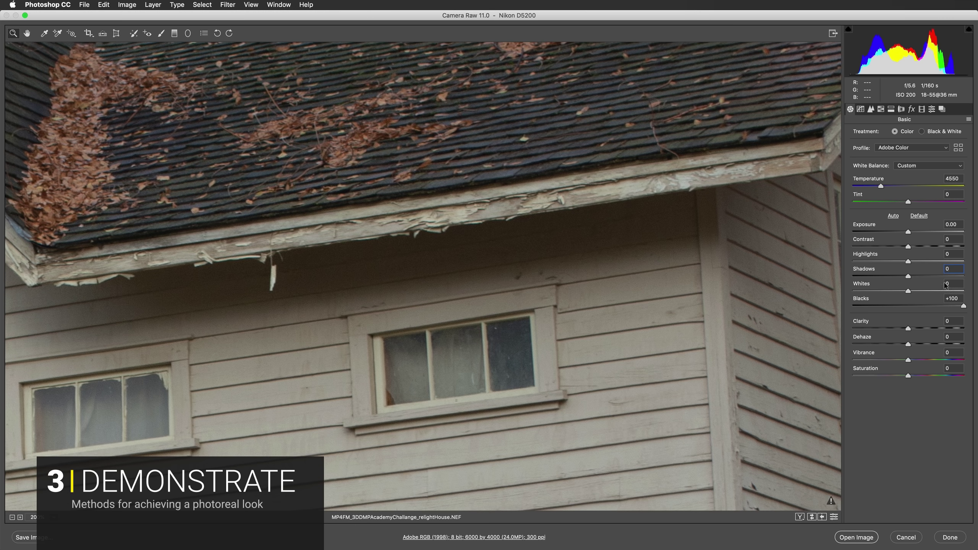
type("0")
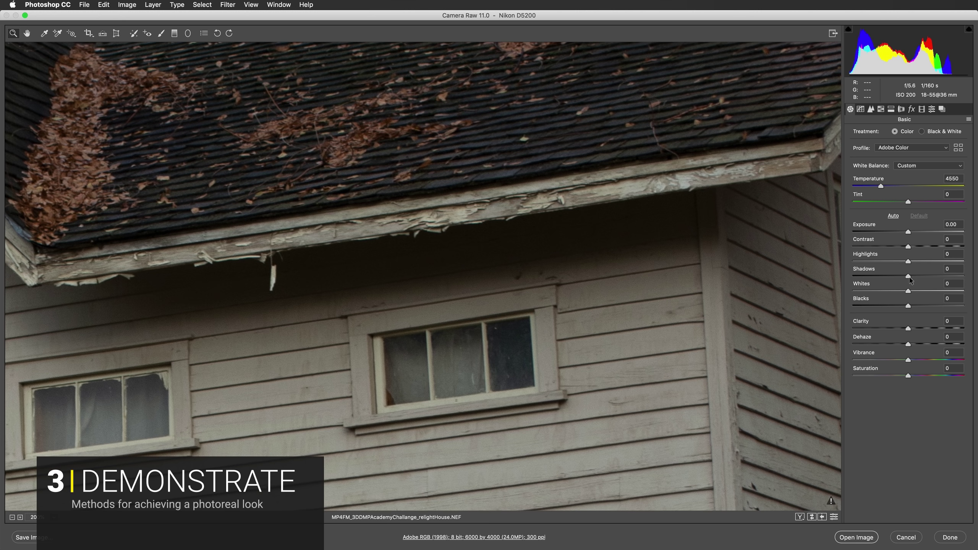
Set Shadows to +49 for the raw house photo and open it in Photoshop.
left_click_drag(911, 277, 937, 282)
key("super+0")
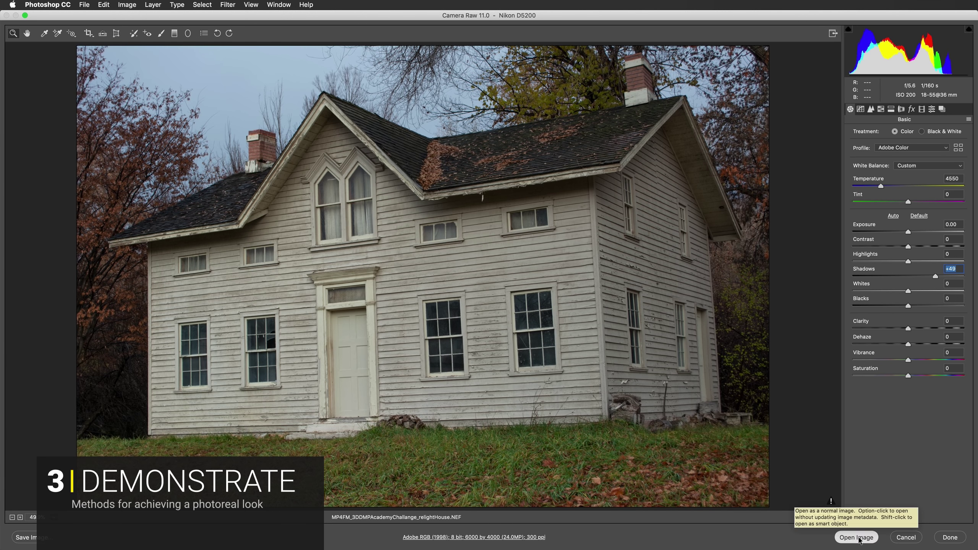
key("Return")
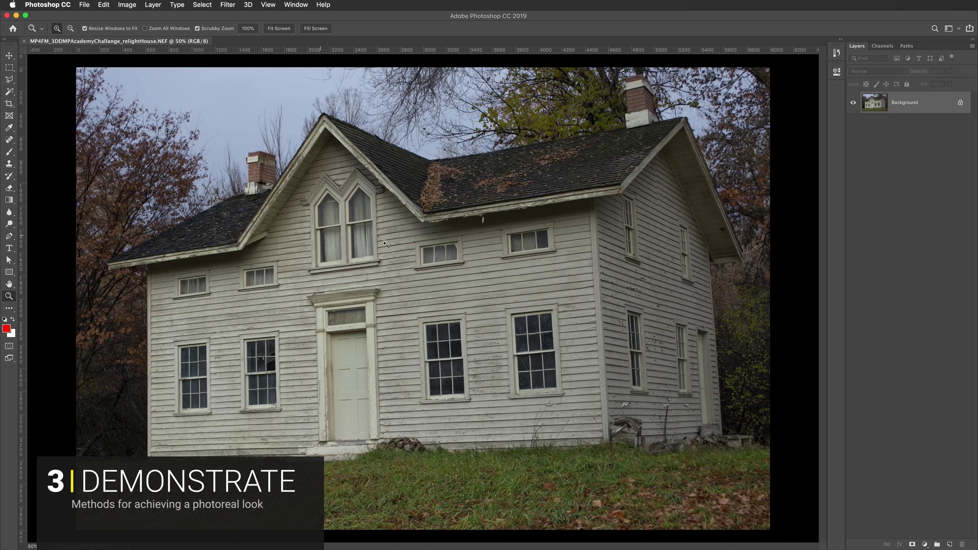
Select the dark shadow strip beneath the front eave, from the roof valley to the house corner, with the Polygonal Lasso.
left_click(502, 221)
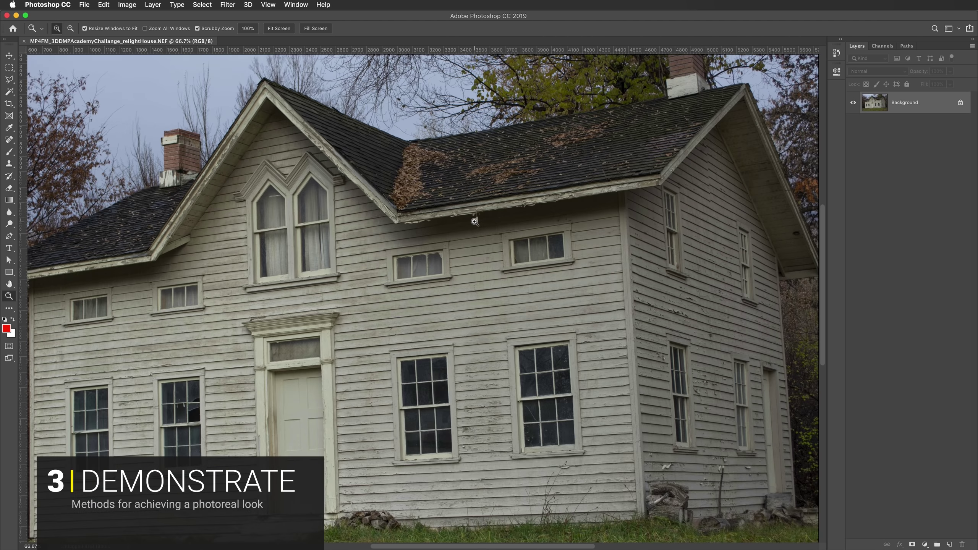
left_click(427, 226)
left_click(9, 80)
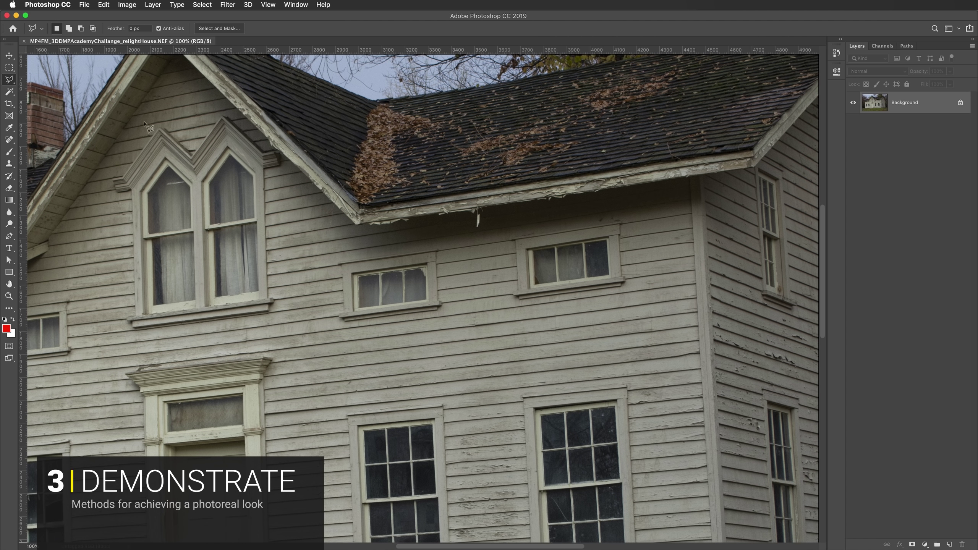
left_click(358, 224)
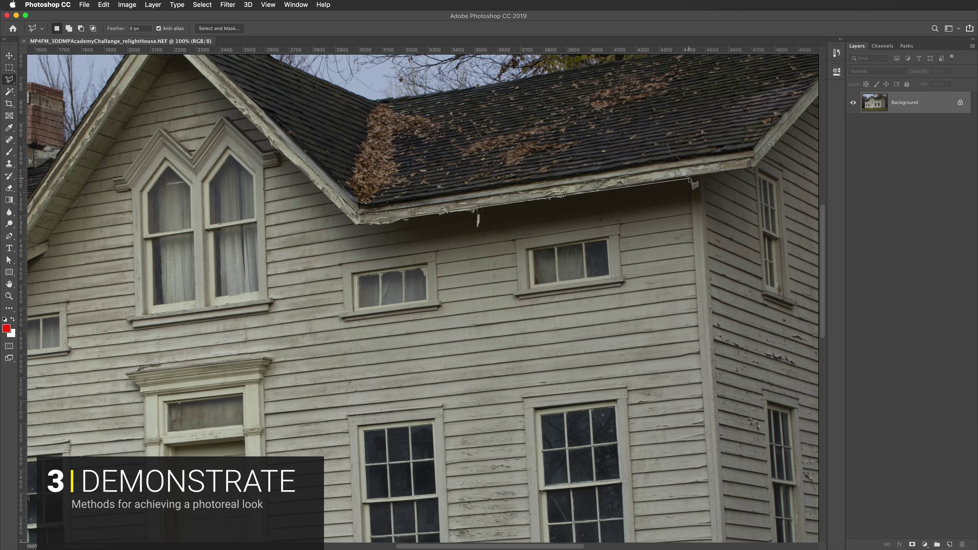
left_click(689, 177)
left_click(692, 210)
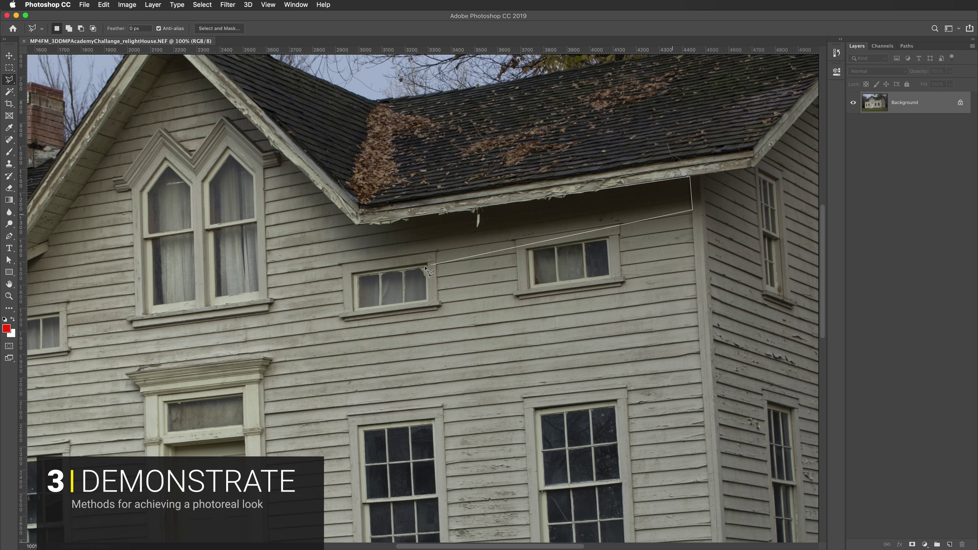
left_click(377, 256)
left_click(360, 225)
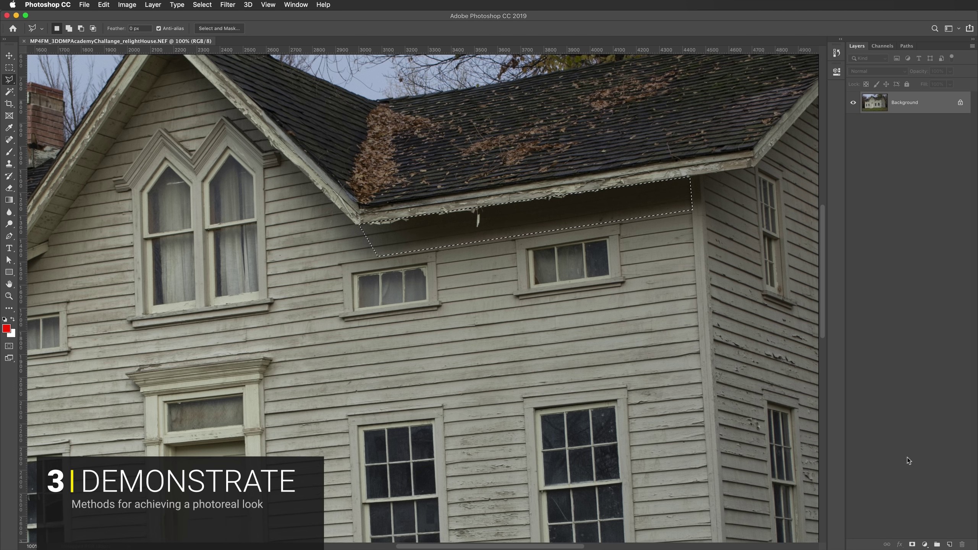
Add a Curves adjustment masked to the selection, raising input 19 to output 49, and softly erase the mask's lower edge.
key("super+m")
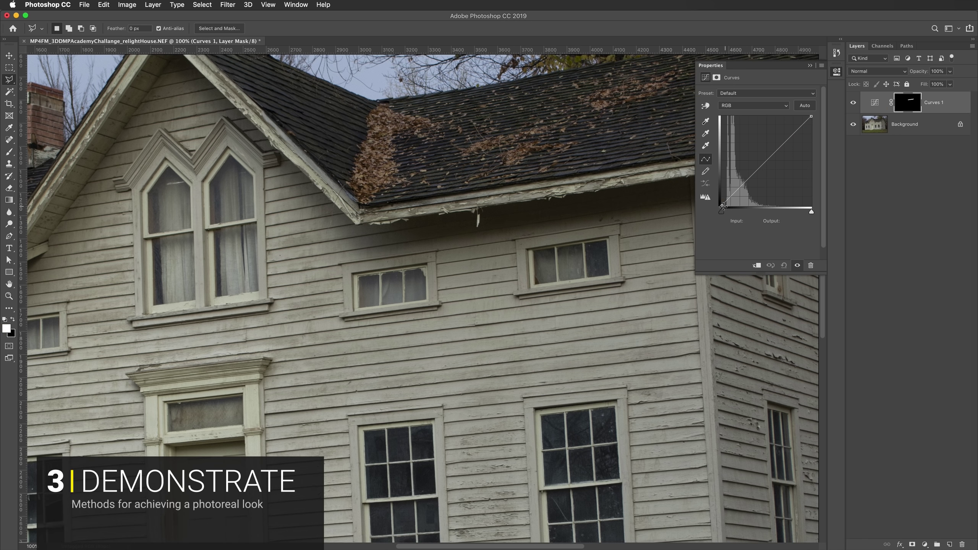
left_click_drag(726, 200, 726, 197)
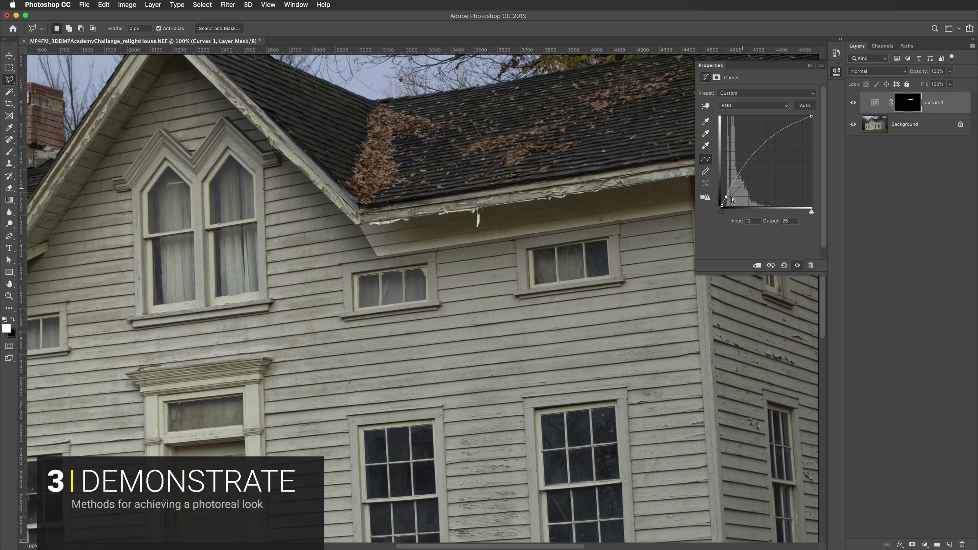
left_click_drag(726, 197, 728, 189)
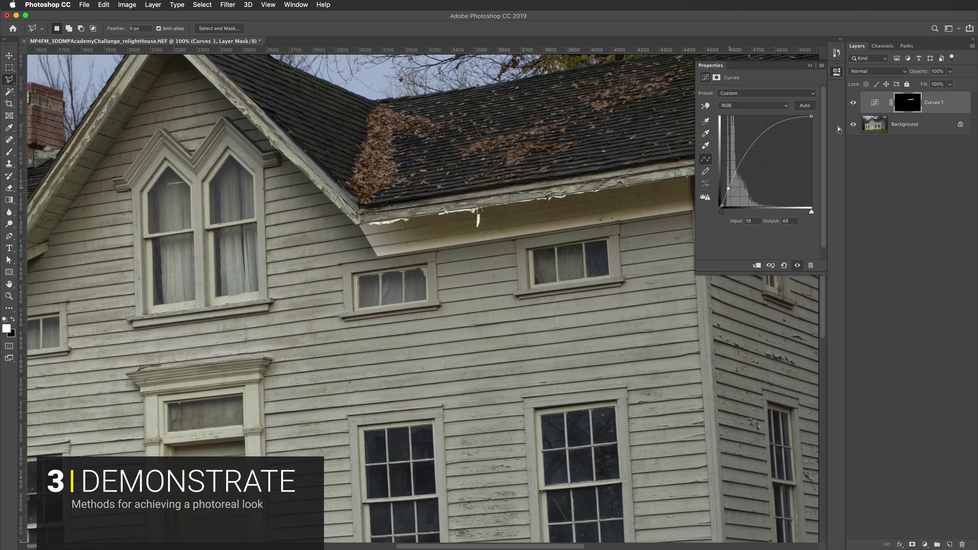
left_click(837, 73)
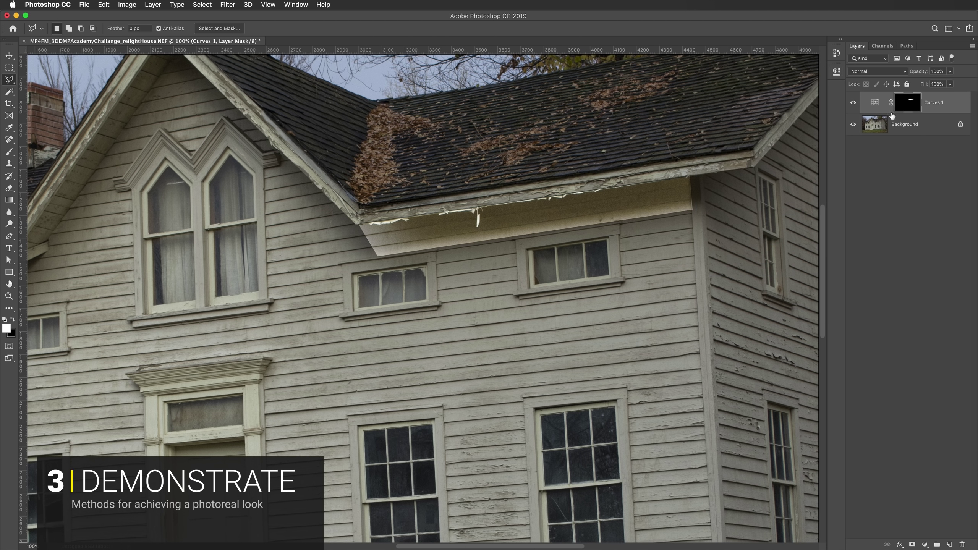
key("e")
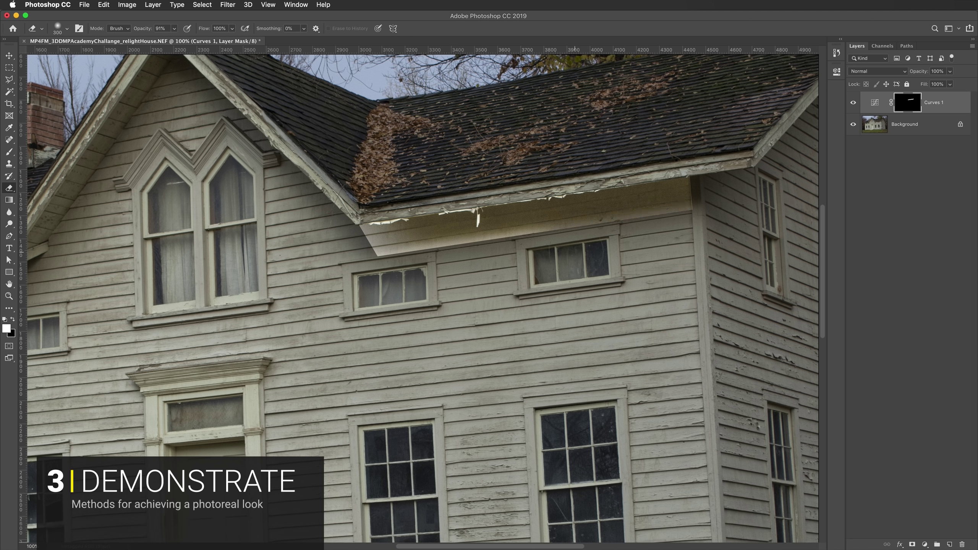
mouse_move(574, 223)
left_mouse_down()
mouse_move(341, 260)
mouse_move(362, 271)
left_mouse_up()
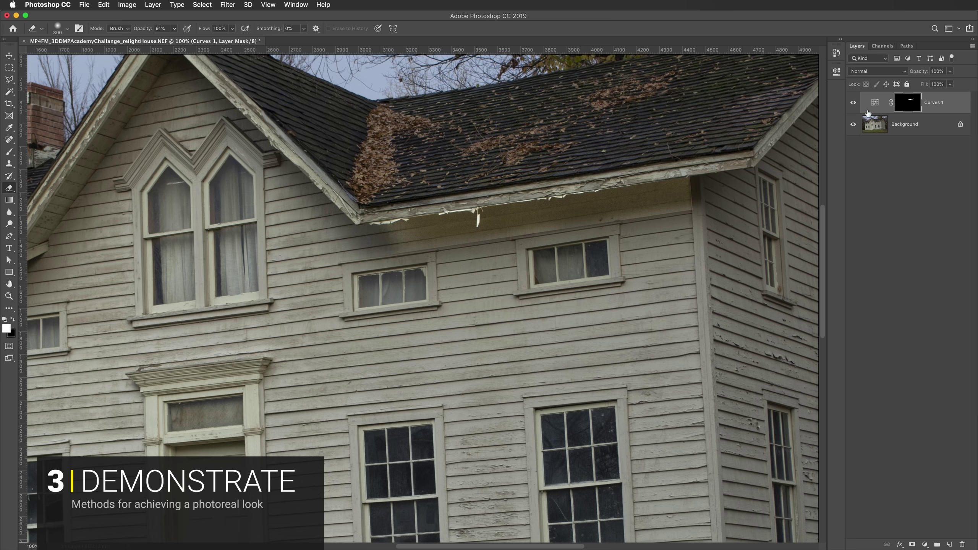
Compare the eave shadow with and without the Curves adjustment, leaving the adjustment layer hidden.
left_click(854, 103)
left_click(859, 105)
left_click(858, 106)
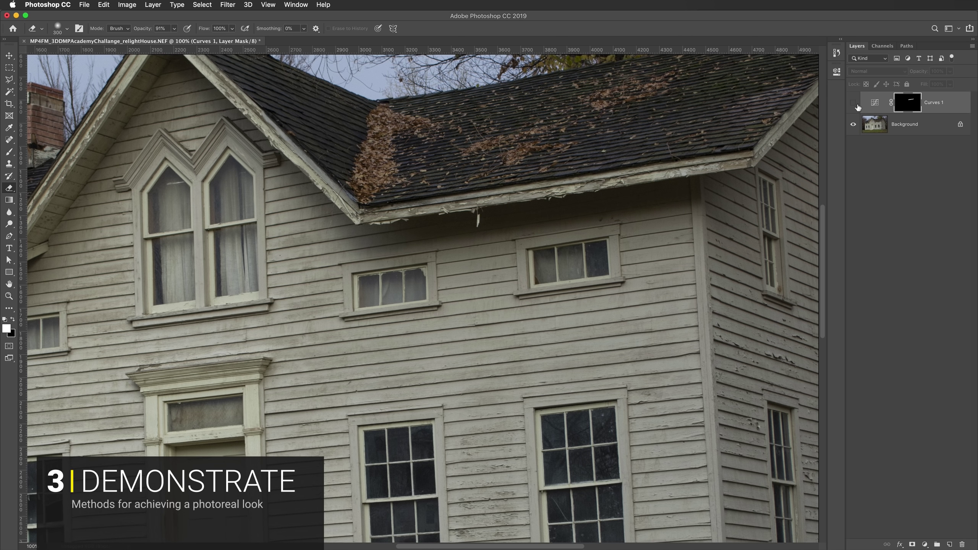
left_click(858, 107)
left_click(858, 106)
left_click(858, 106)
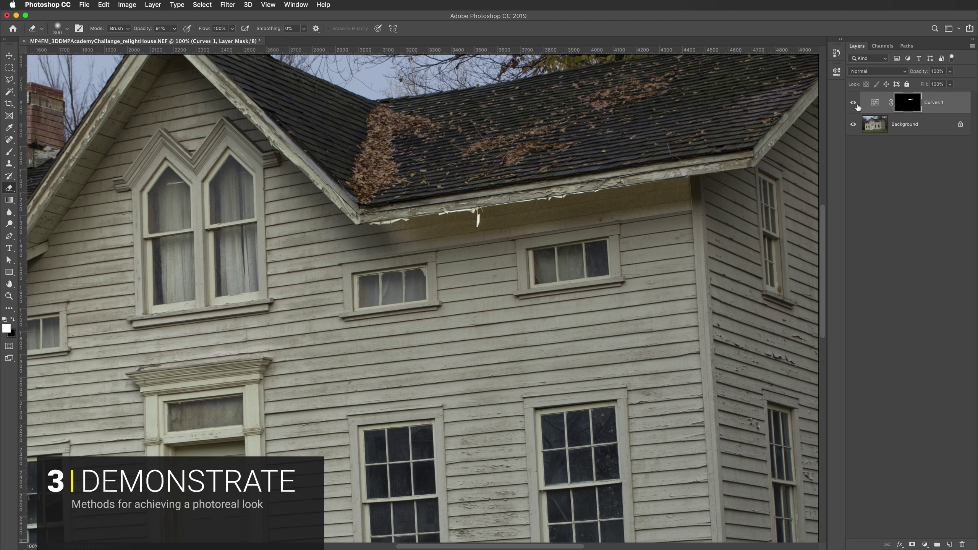
left_click(858, 107)
Lasso a strip of evenly lit siding between the upper and lower front windows on the Background and copy it to a new layer.
left_click(875, 129)
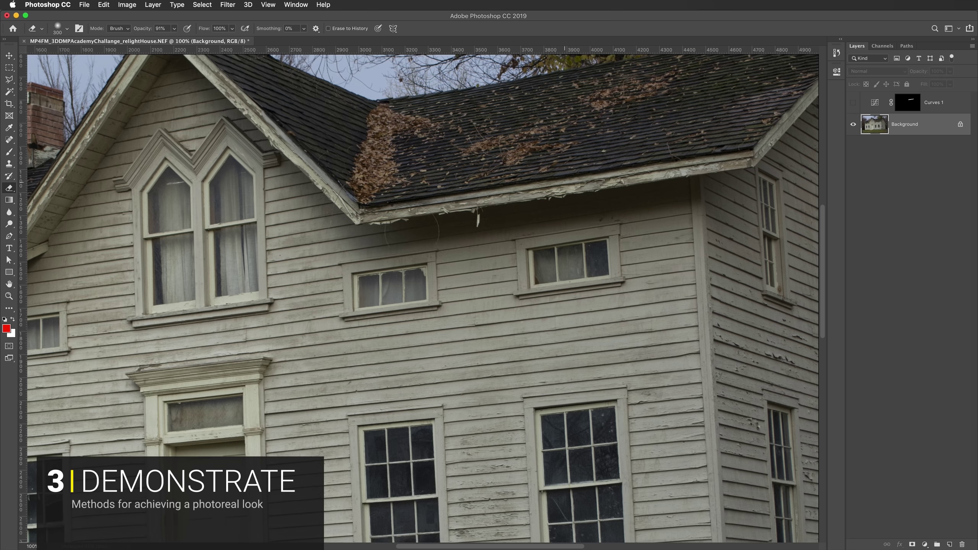
left_click(9, 79)
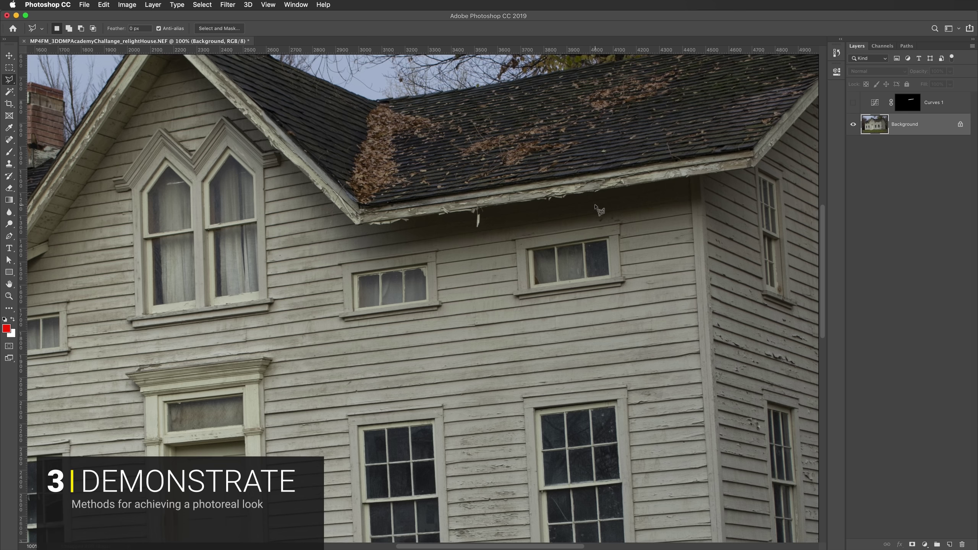
left_click(707, 281)
left_click(712, 370)
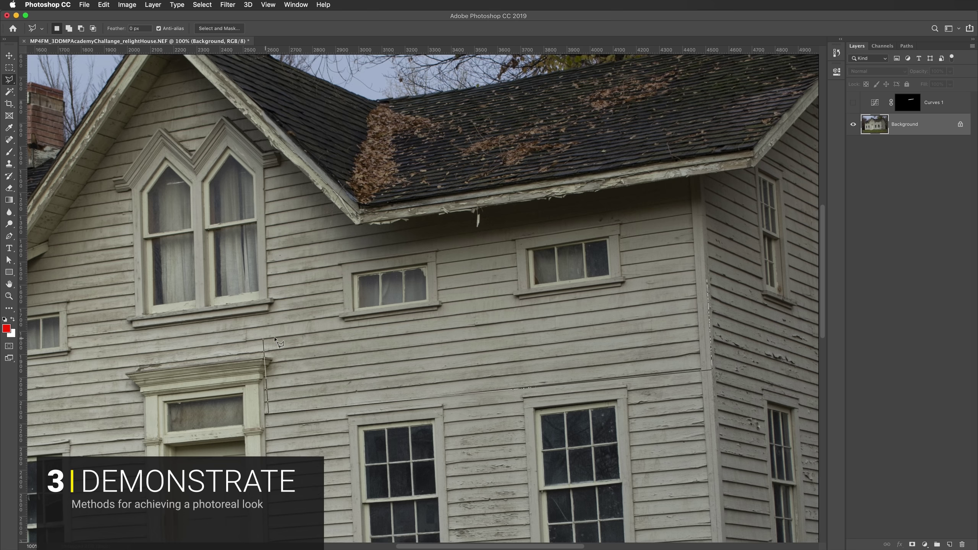
left_click(708, 282)
key("super+c")
key("super+v")
key("v")
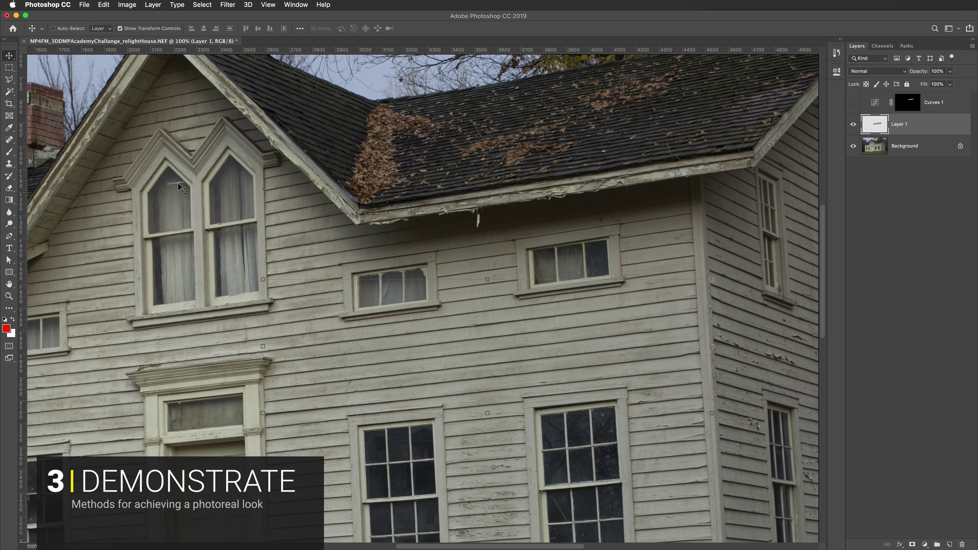
Move the copied siding strip up over the shadow beneath the front eave and reduce its layer opacity to 71%.
left_click_drag(624, 369, 617, 260)
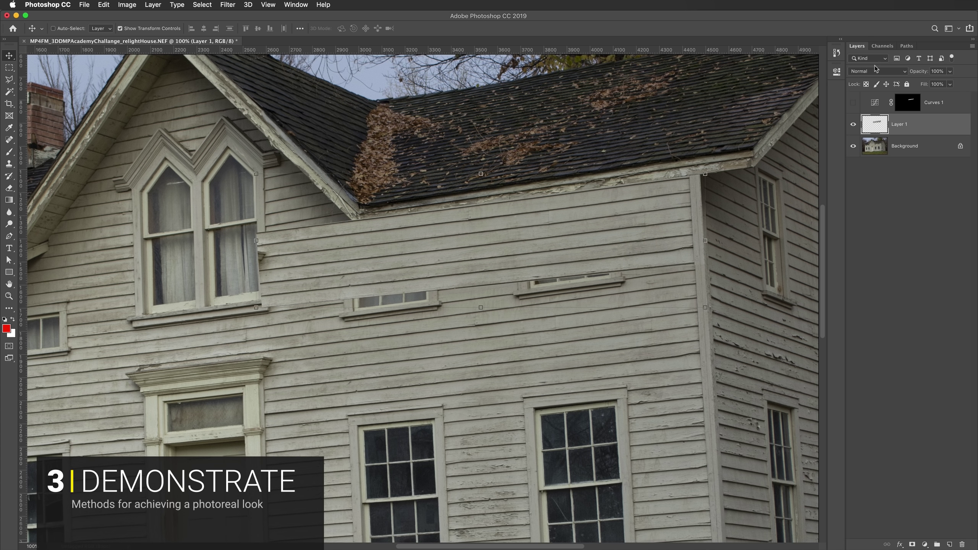
left_click_drag(922, 73, 911, 74)
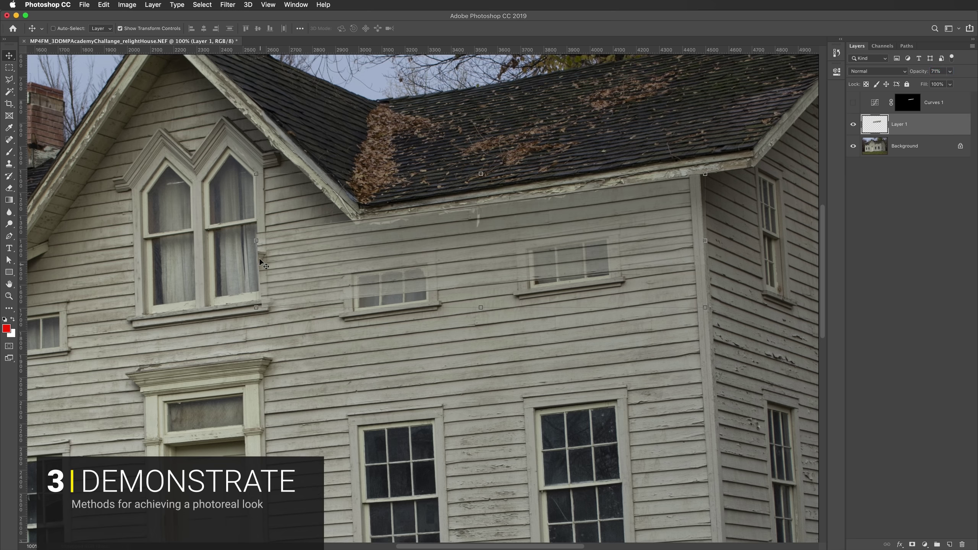
Transform the siding patch in Perspective mode, skewing it vertically by -1.52 so its boards follow the original siding.
left_click(254, 240)
right_click(285, 245)
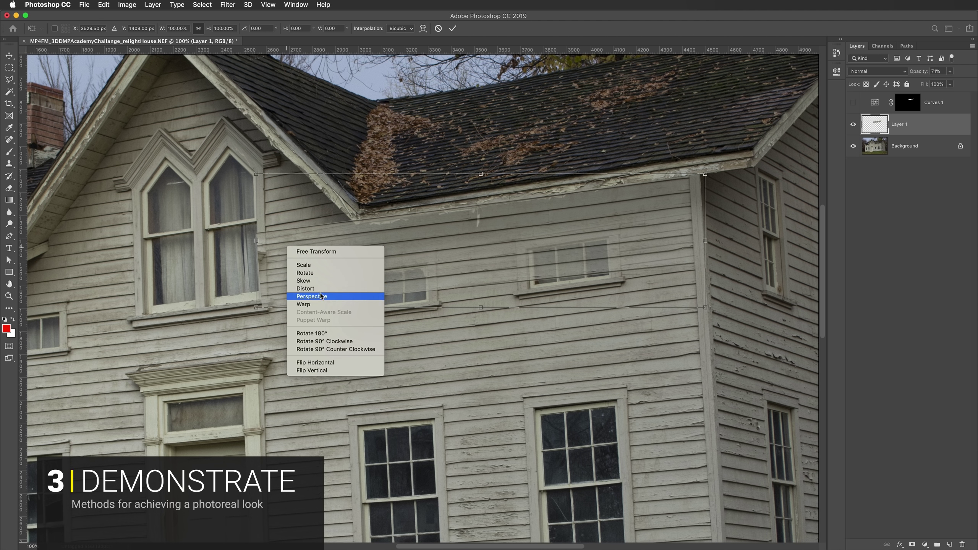
left_click(311, 296)
left_click_drag(258, 241, 268, 250)
left_click_drag(483, 264, 482, 262)
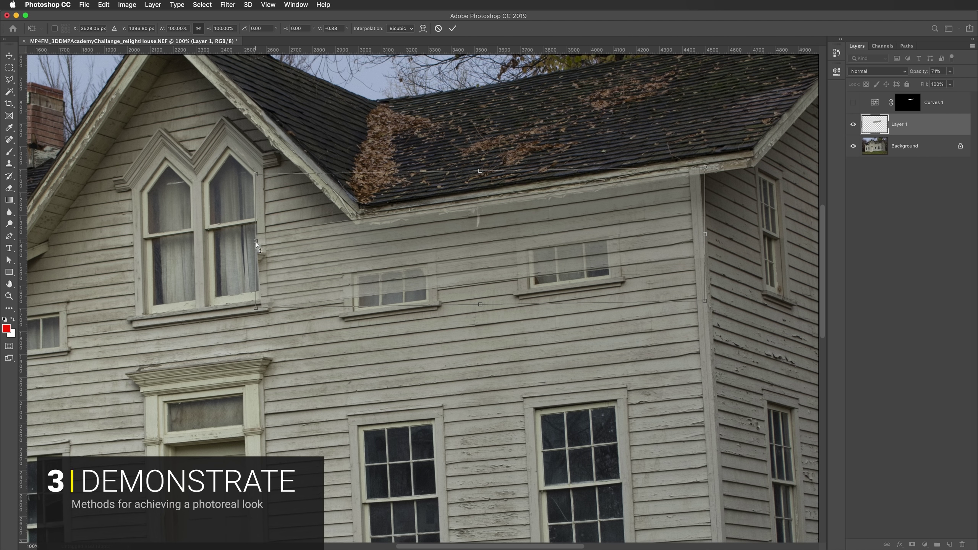
left_click_drag(256, 244, 259, 249)
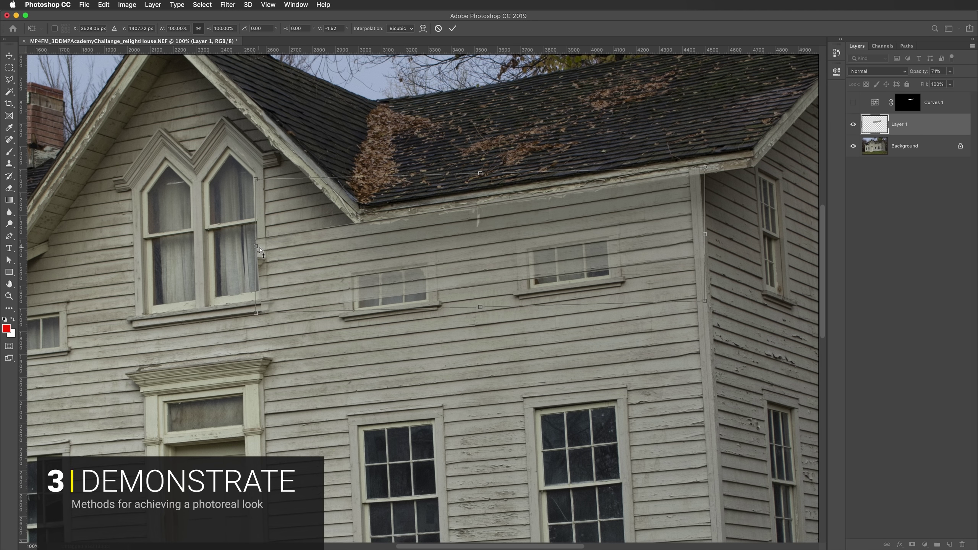
key("Return")
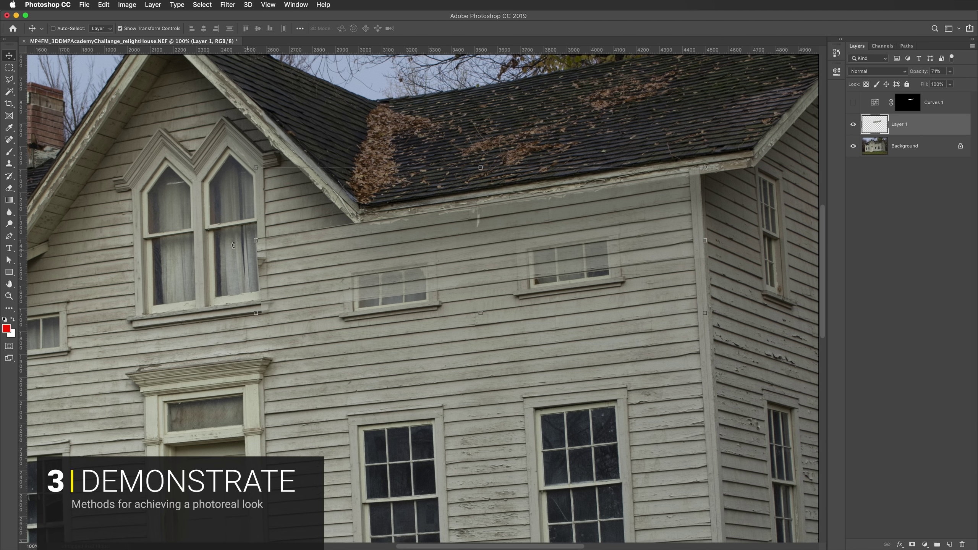
Lasso the front eave trim and roof overlapped by the siding patch, and hide that area with an inverted layer mask.
left_click(9, 80)
key("super+equal")
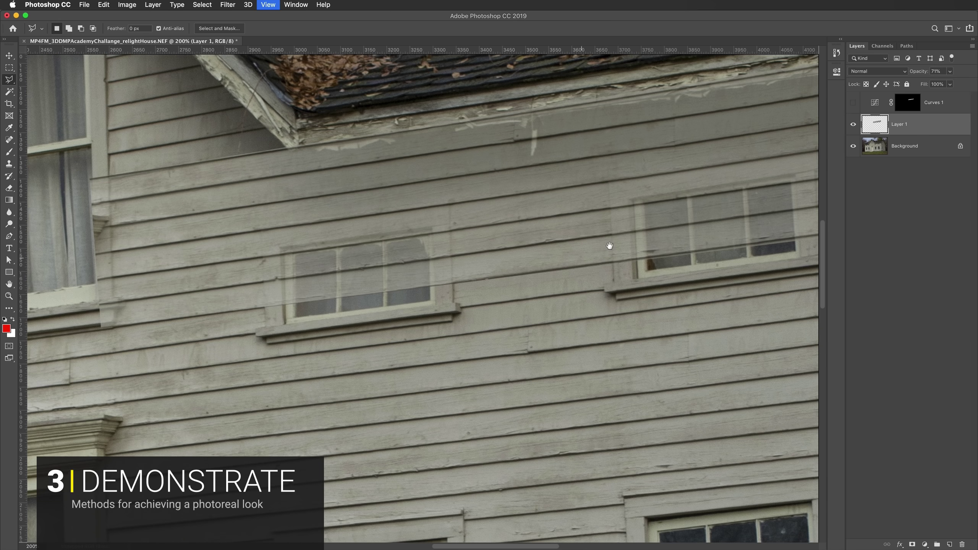
mouse_move(595, 261)
left_mouse_down()
mouse_move(661, 327)
mouse_move(637, 341)
left_mouse_up()
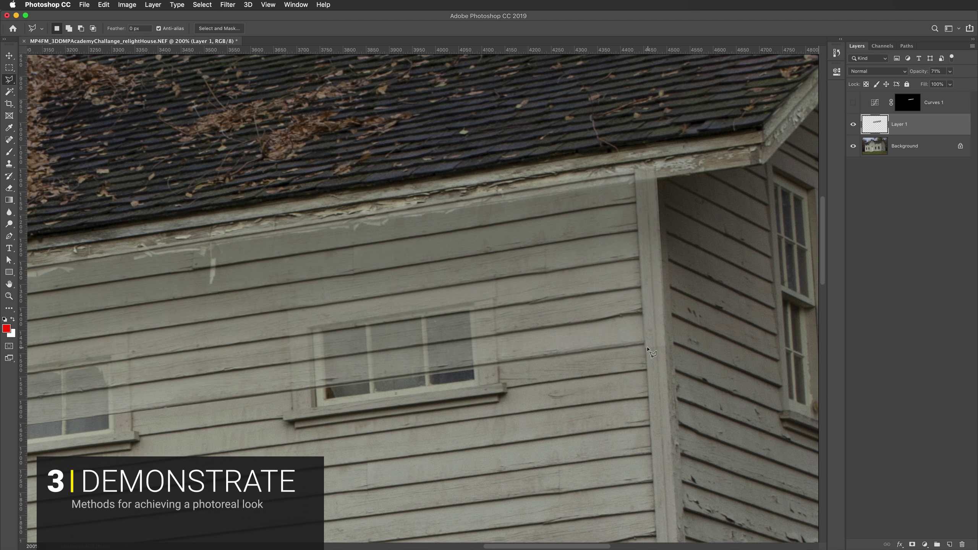
left_click(658, 177)
key("super+r")
left_click_drag(368, 244, 574, 227)
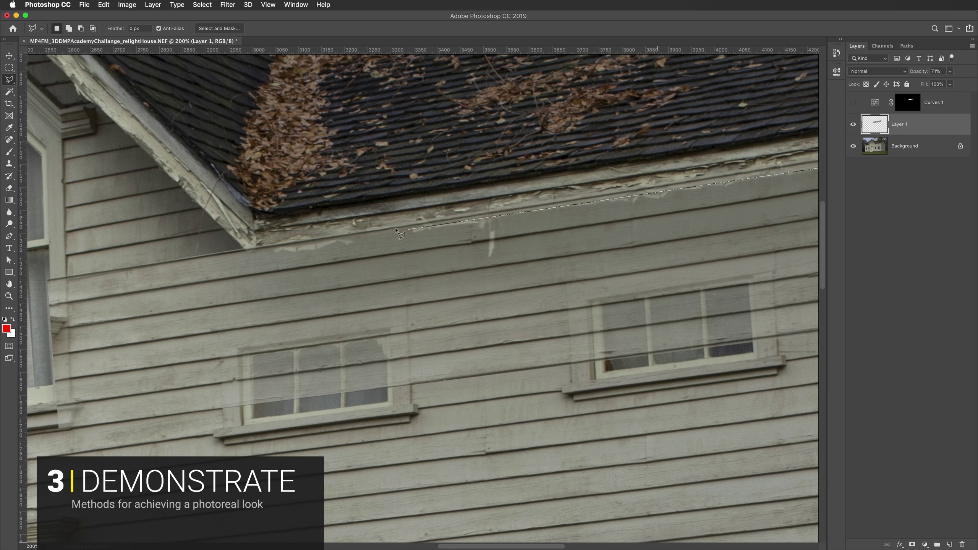
left_click(246, 252)
left_click(276, 123)
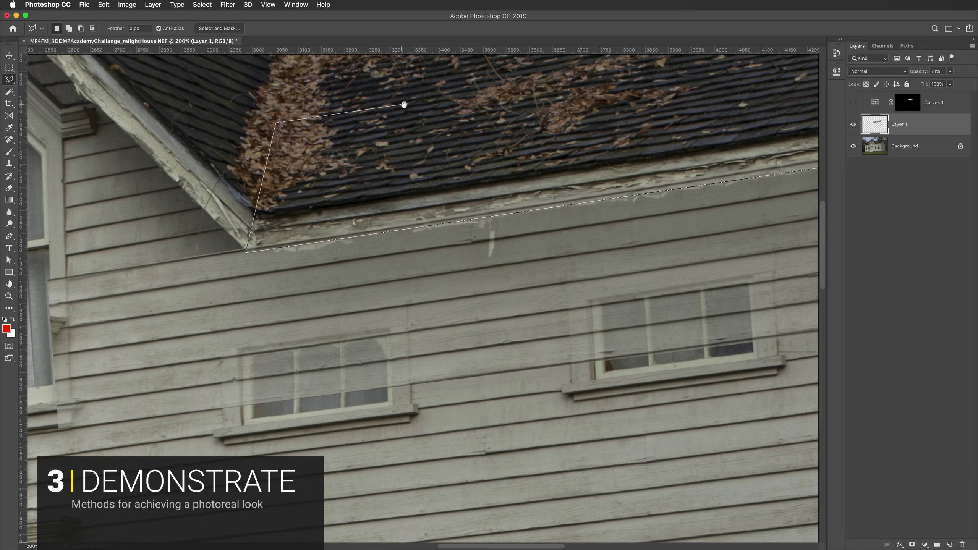
left_click_drag(404, 100, 103, 177)
left_click(573, 130)
left_click(651, 156)
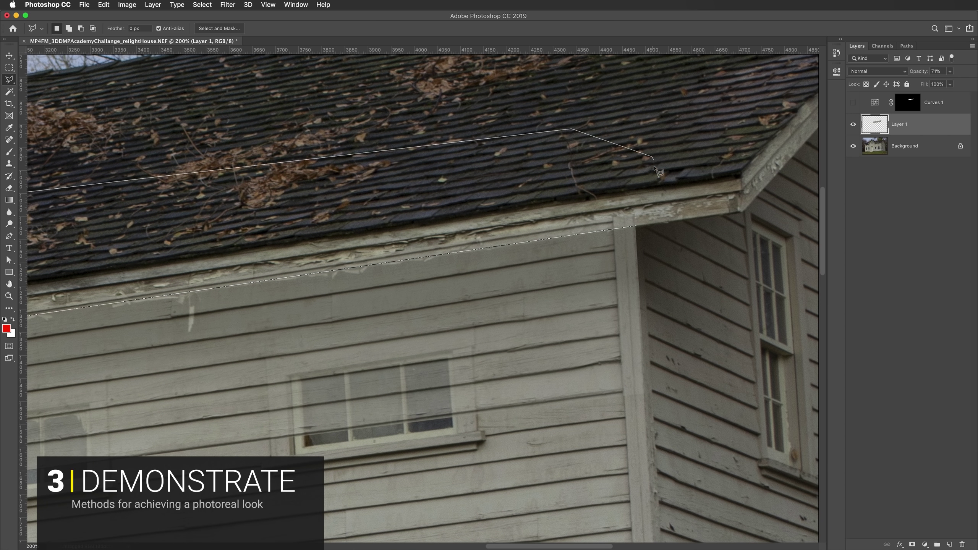
left_click(638, 226)
left_click(913, 544)
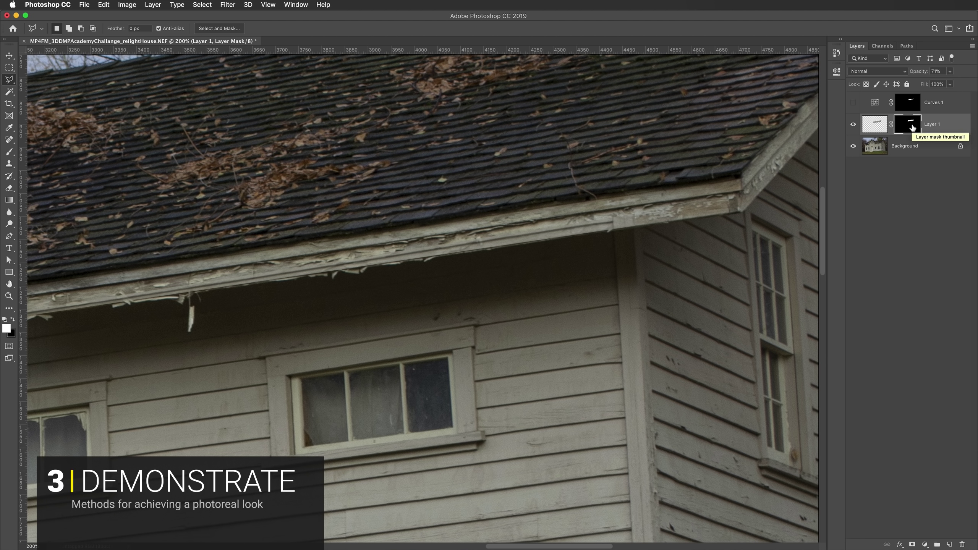
key("super+i")
Inspect the patched siding along the eave and compare it with Layer 1 hidden and shown.
left_click_drag(274, 294, 463, 273)
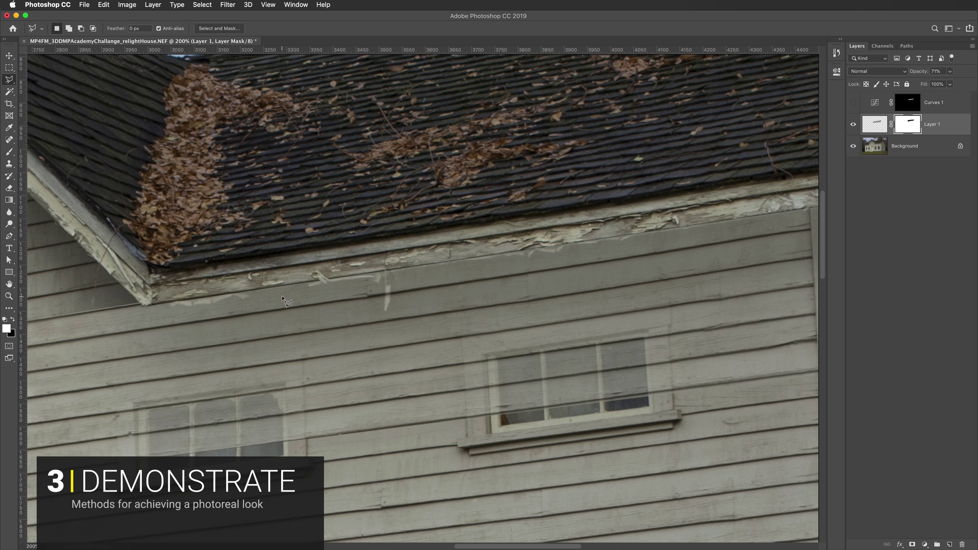
left_click_drag(285, 302, 451, 274)
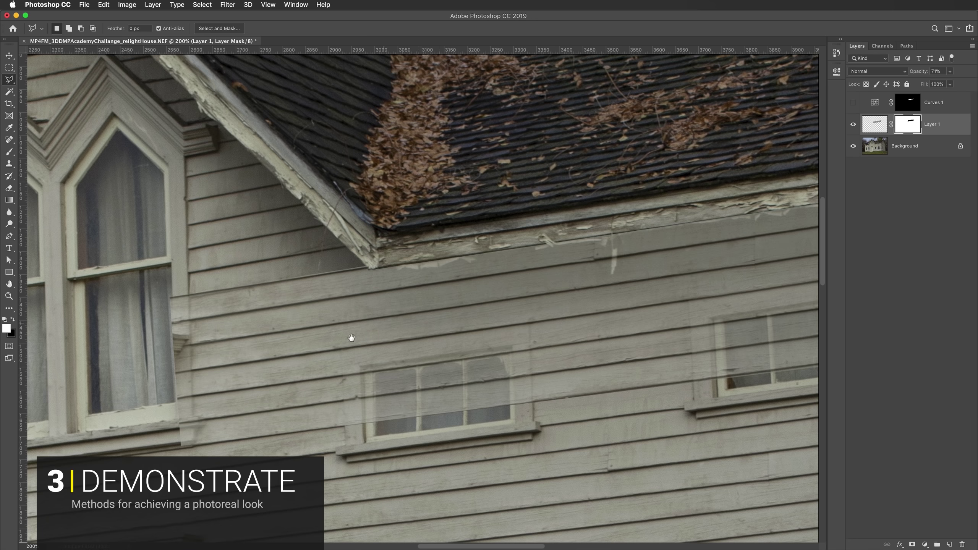
scroll(339, 300, "down", 5)
scroll(315, 281, "right", 5)
scroll(478, 364, "right", 10)
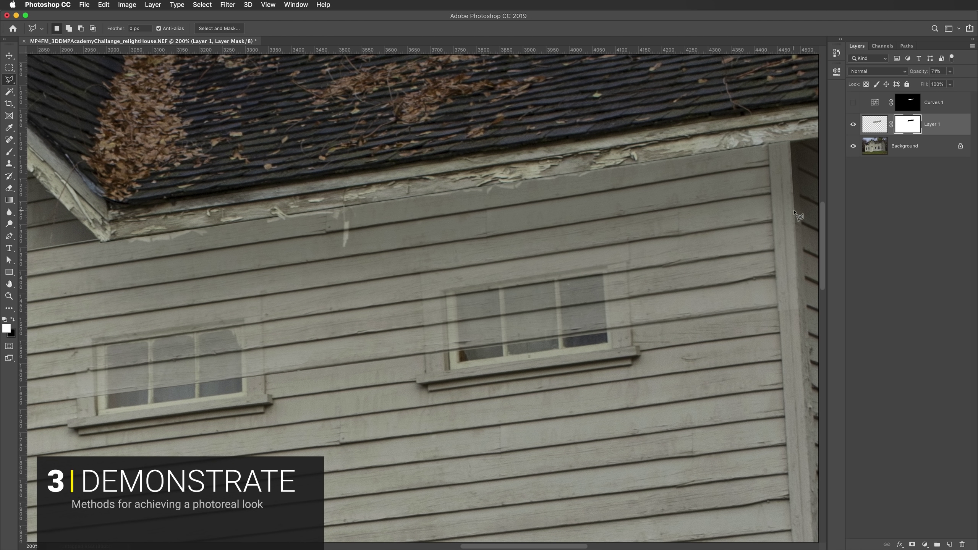
left_click(854, 125)
left_click(855, 125)
left_click(855, 125)
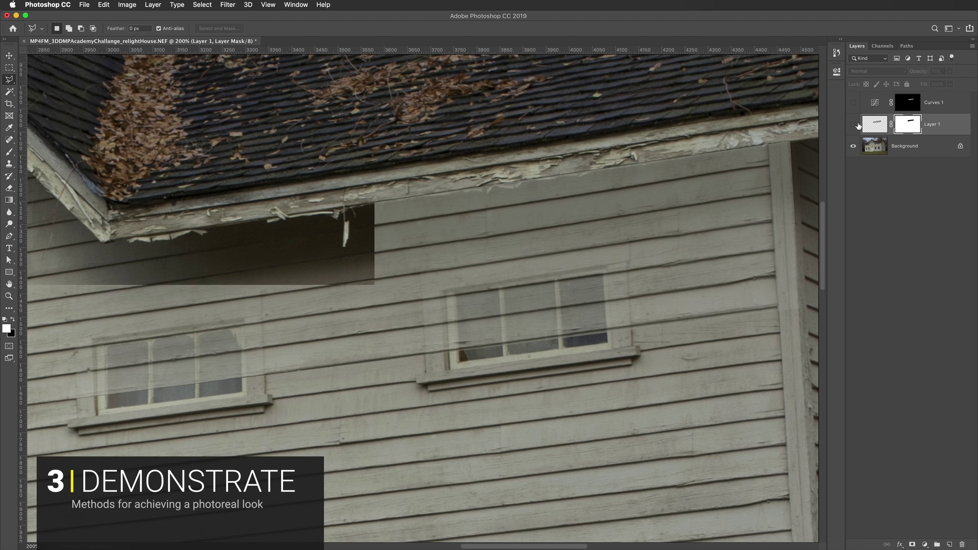
left_click(854, 125)
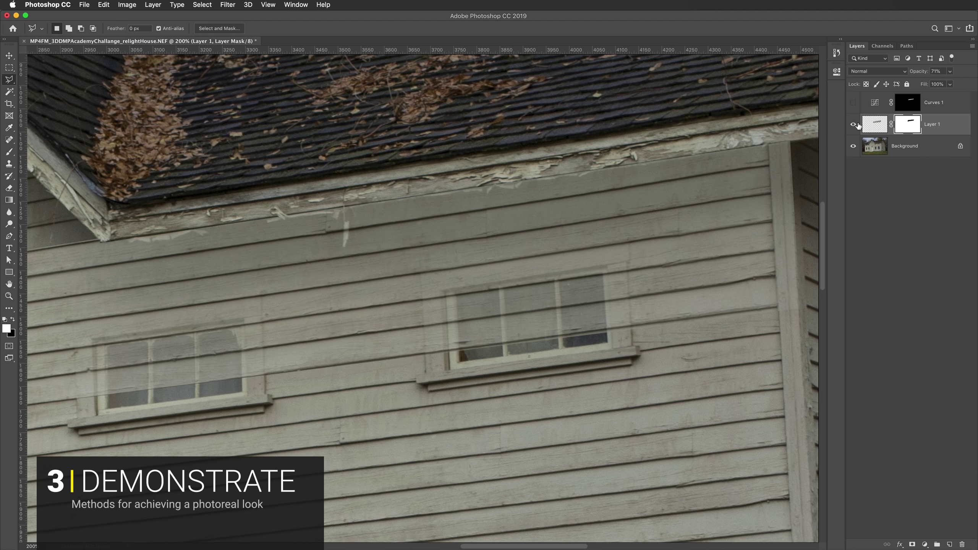
left_click(793, 214)
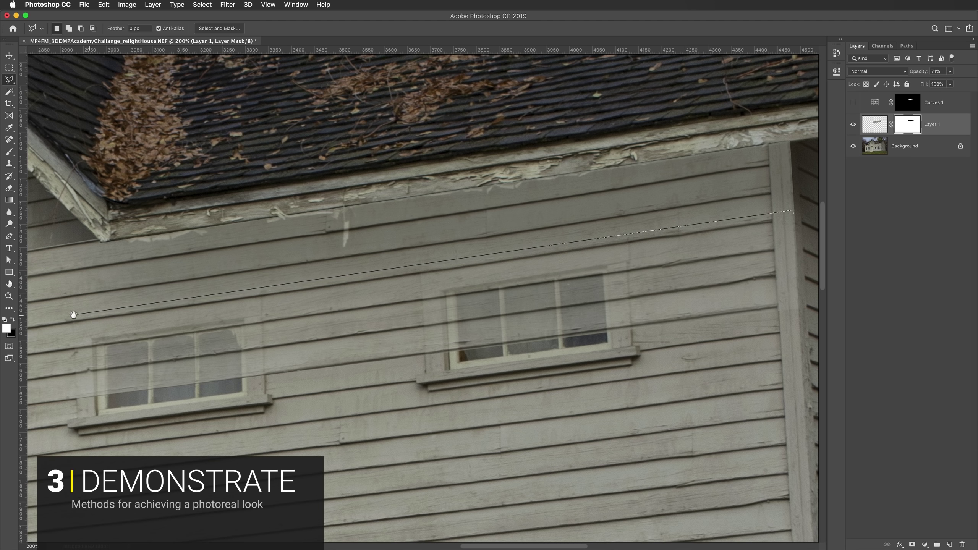
left_click_drag(72, 313, 408, 270)
key("super+r")
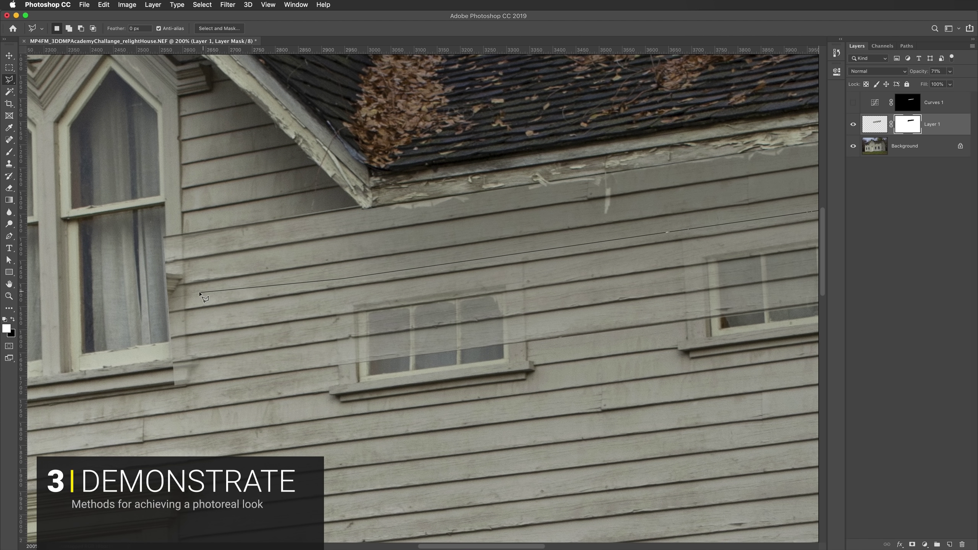
left_click_drag(676, 267, 421, 324)
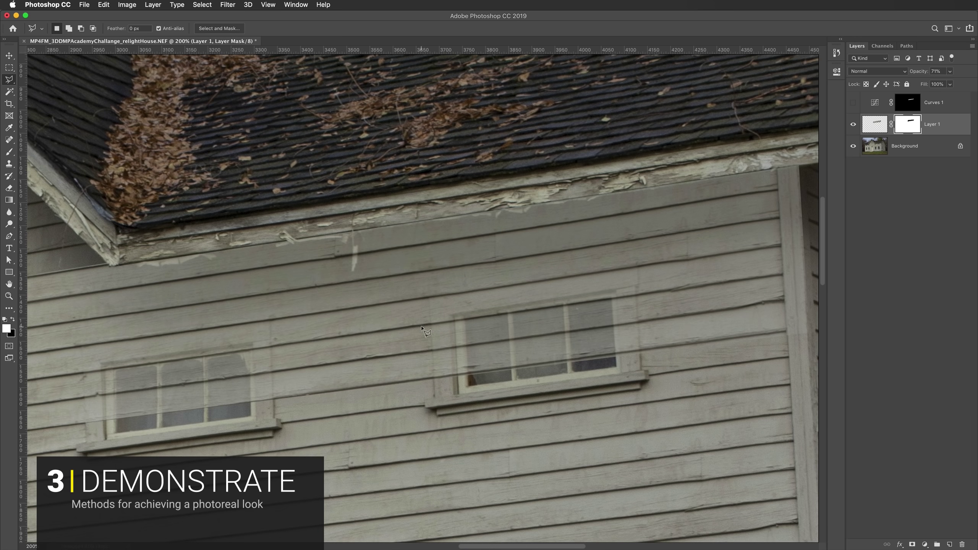
Lasso the area around the two small upper windows, fill it with black on the siding patch's mask, and deselect.
key("super+minus")
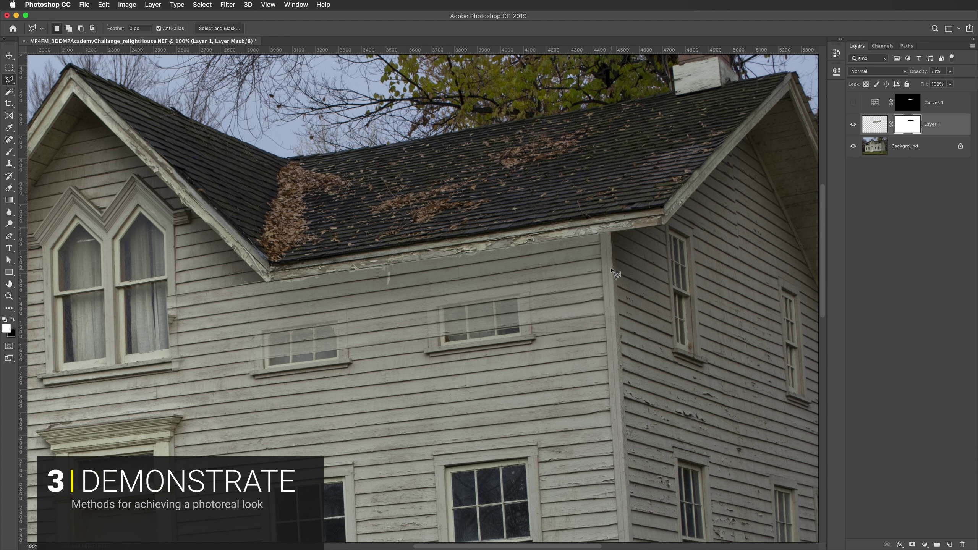
left_click(612, 266)
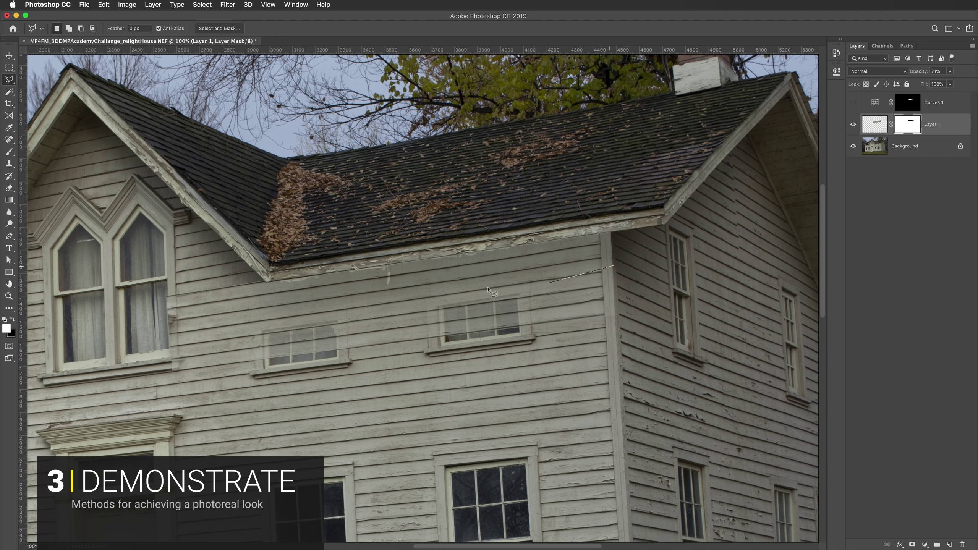
left_click(165, 332)
left_click(155, 384)
left_click(274, 411)
left_click(505, 384)
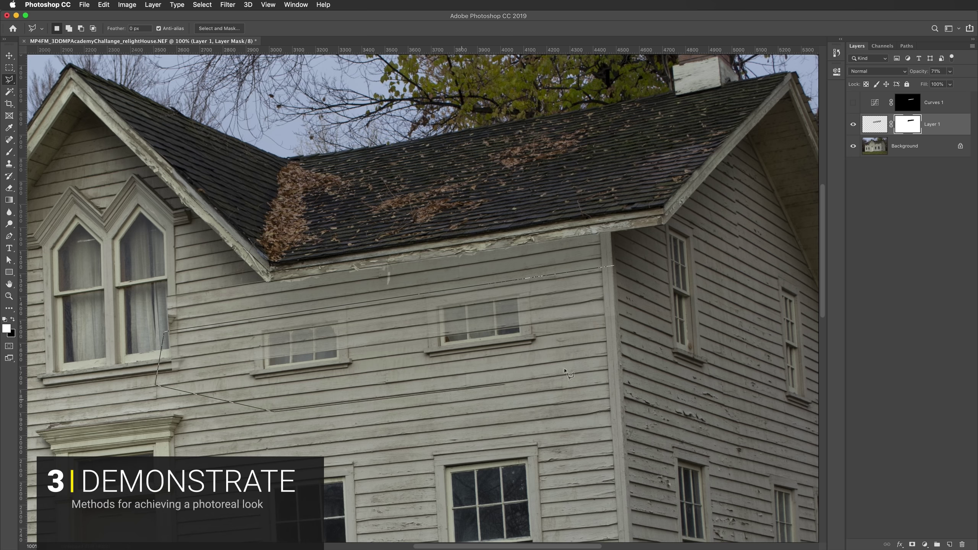
left_click(599, 346)
double_click(633, 295)
key("super+BackSpace")
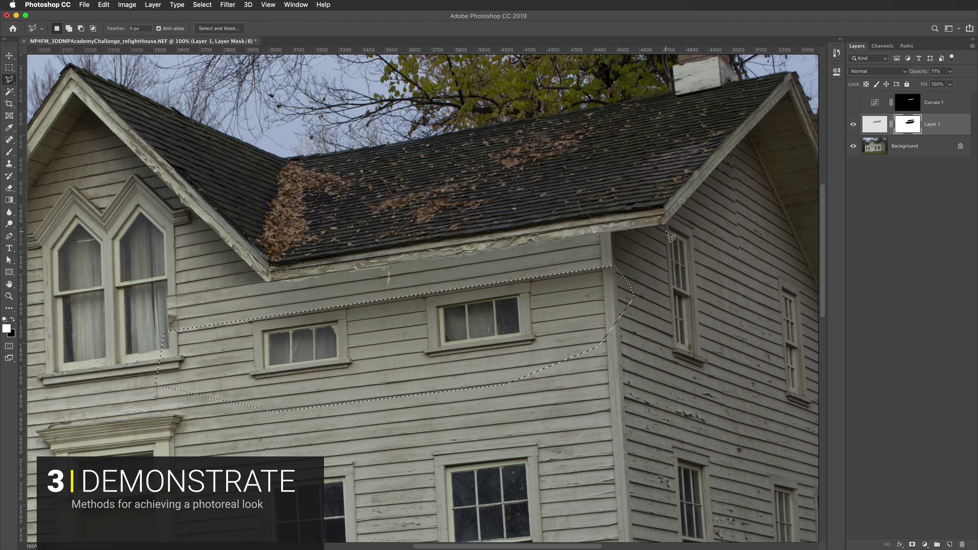
key("super+d")
Soften the mask's lower edge above the small windows with the Eraser and set the siding patch's opacity to 100%.
key("e")
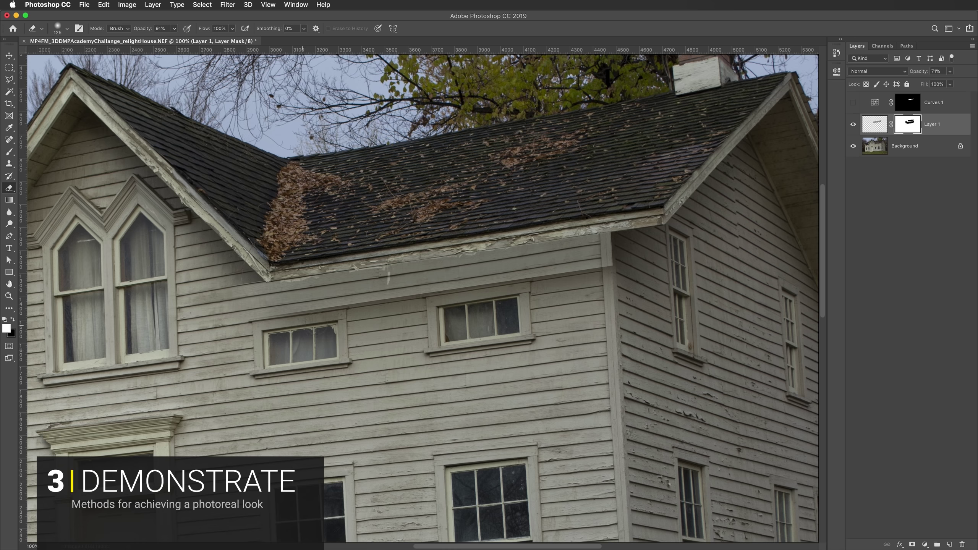
left_click_drag(360, 316, 311, 318)
left_click_drag(628, 276, 311, 284)
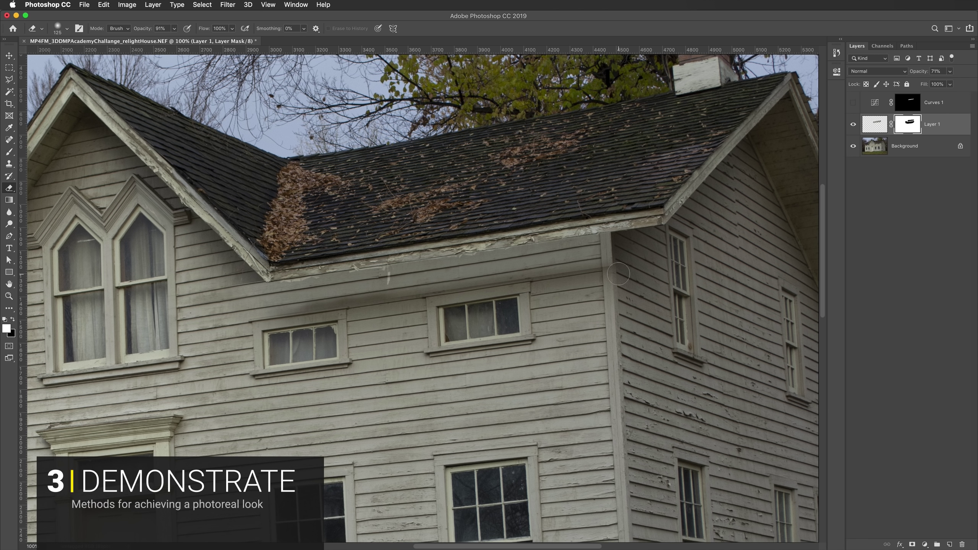
mouse_move(442, 299)
left_mouse_down()
mouse_move(591, 266)
mouse_move(377, 278)
mouse_move(489, 278)
mouse_move(614, 248)
left_mouse_up()
key("x")
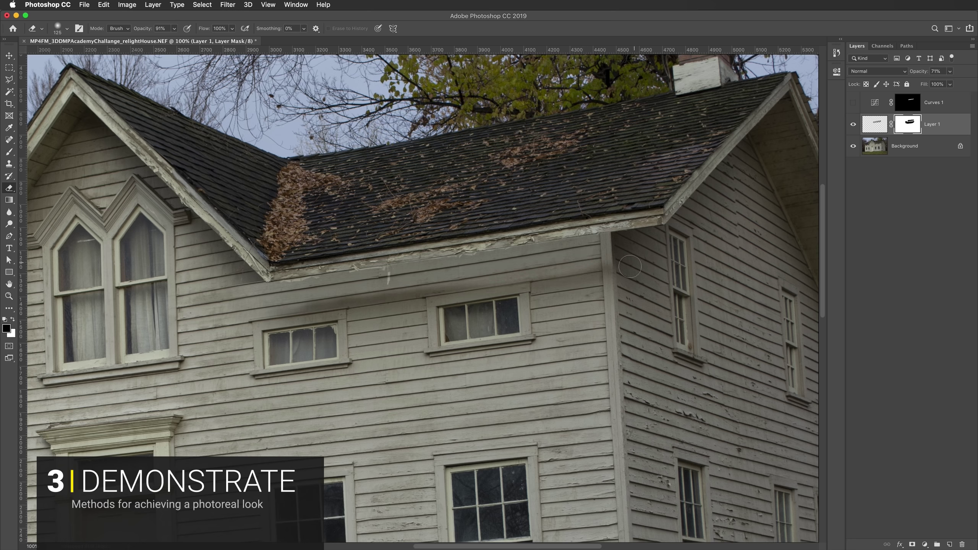
key("x")
left_click_drag(922, 71, 937, 75)
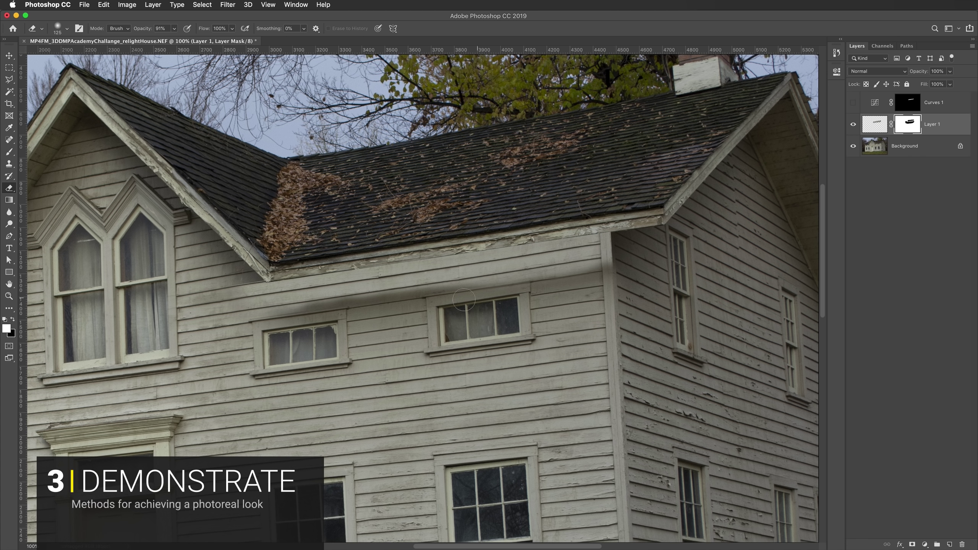
left_click_drag(601, 277, 443, 277)
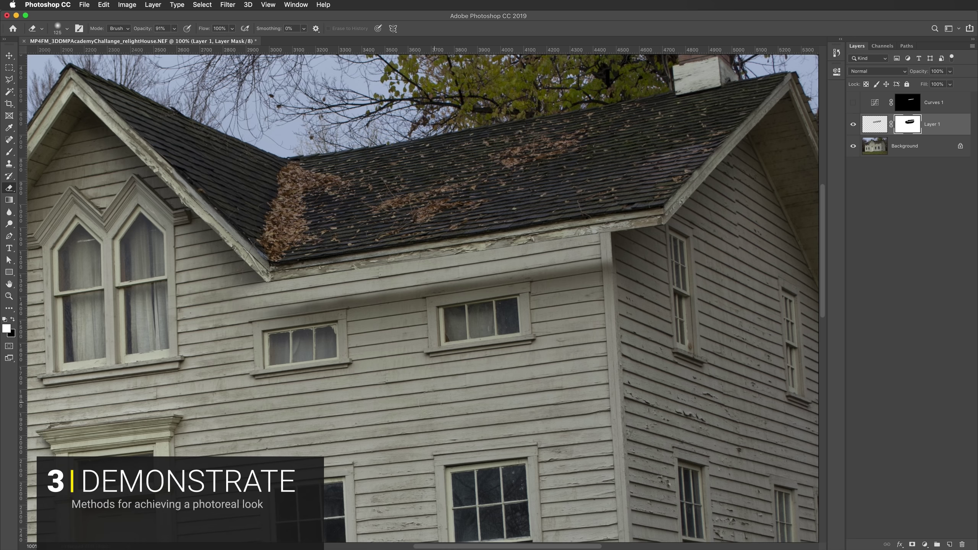
Examine the eave area at 300% and compare the siding with and without the patch layer.
left_click(876, 127)
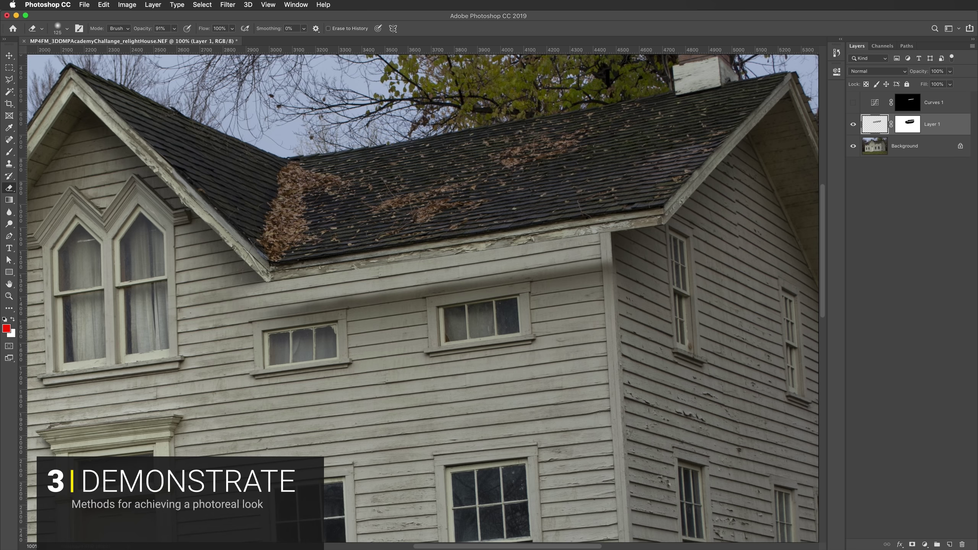
key("v")
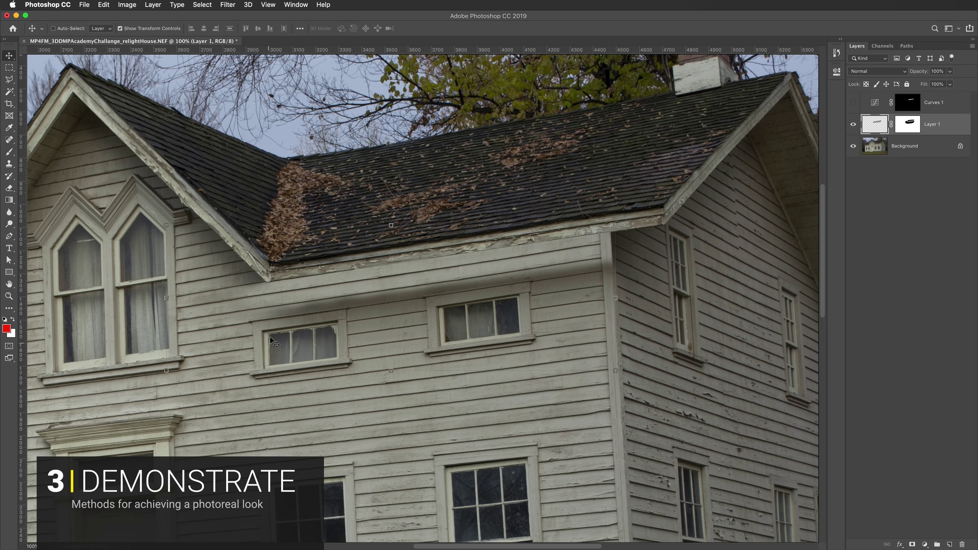
key("super+equal")
key("super+equal")
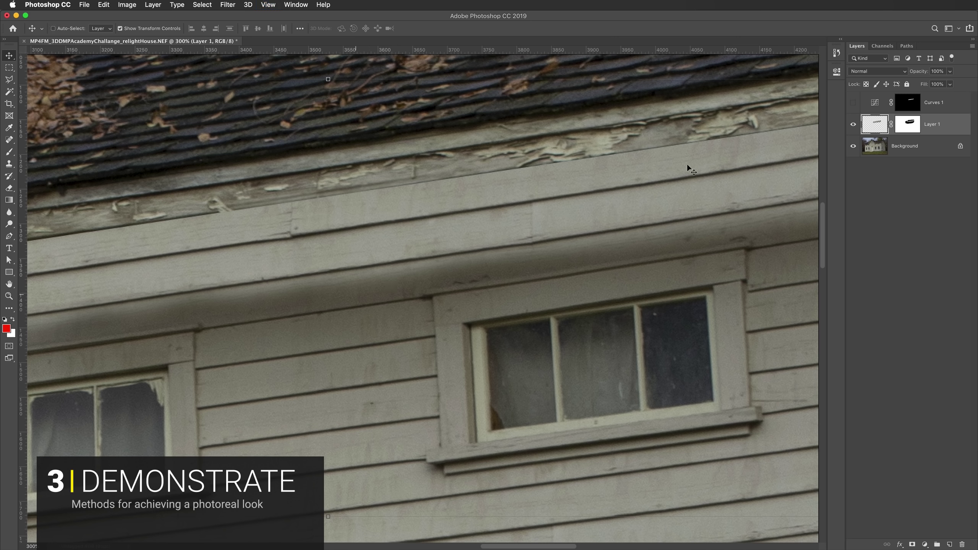
left_click(852, 125)
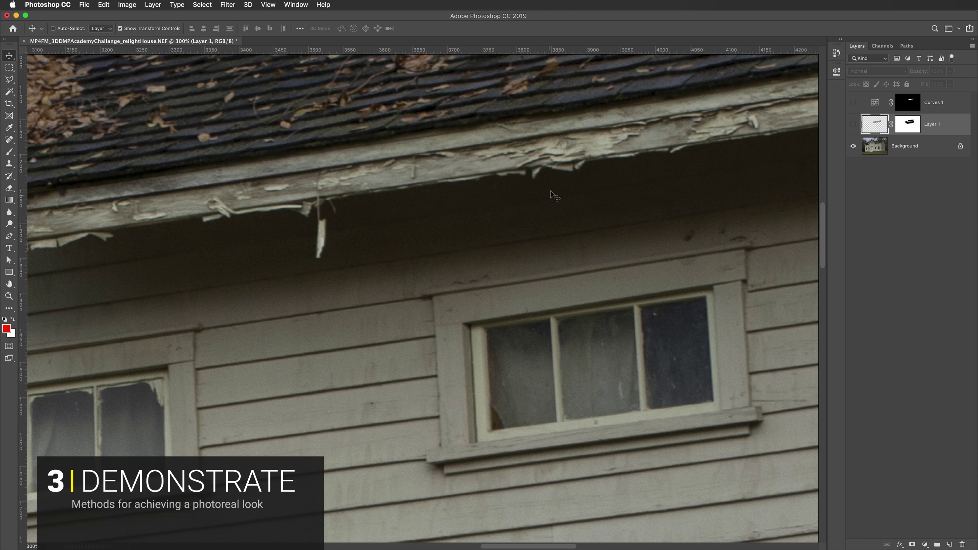
left_click(853, 125)
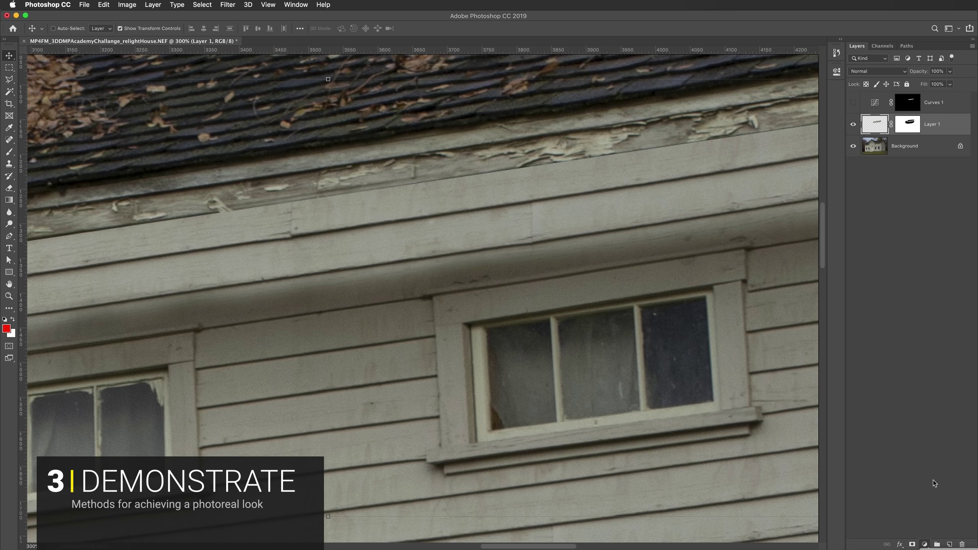
Add a Curves adjustment layer directly above the siding patch and clip it to Layer 1.
left_click(925, 544)
left_click(875, 131)
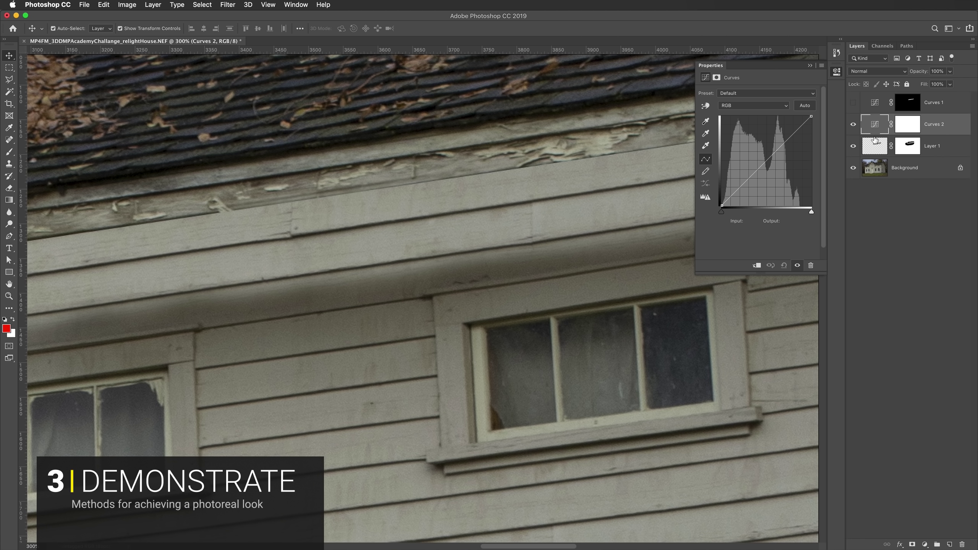
left_click(876, 135, "alt")
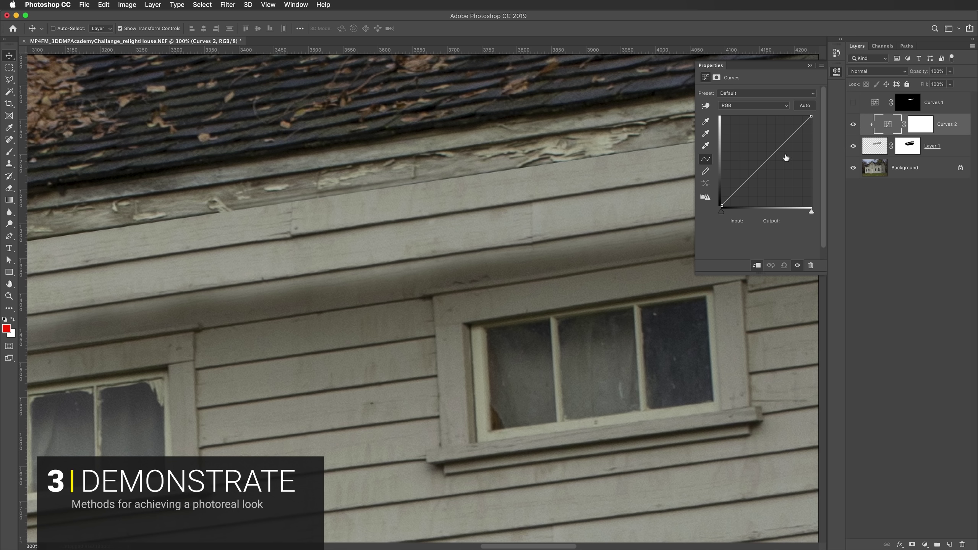
Darken the patched siding on the RGB curve by lowering the white point's output to 74 and slightly lifting the black point.
left_click_drag(797, 130, 782, 165)
scroll(557, 247, "left", 3)
scroll(557, 247, "down", 1)
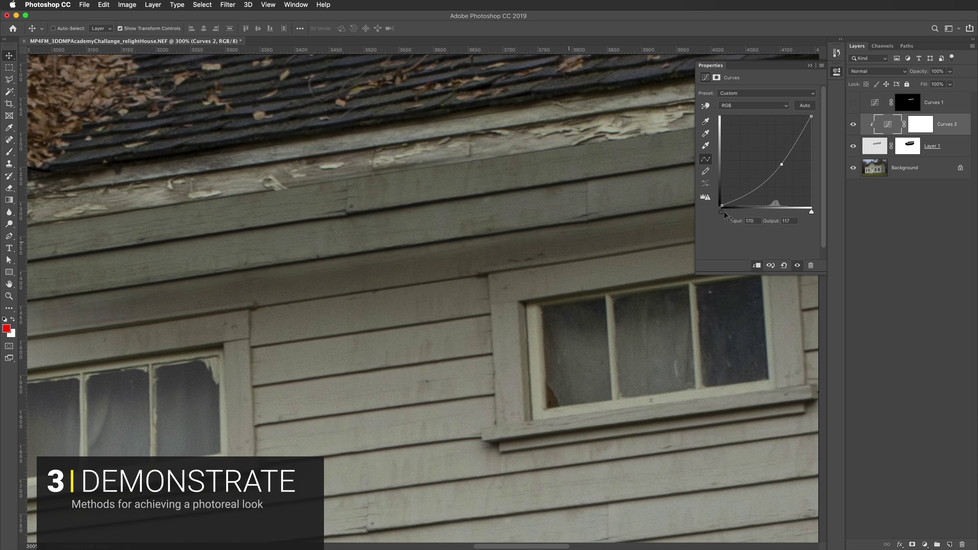
left_click_drag(721, 205, 719, 199)
left_click_drag(782, 165, 832, 168)
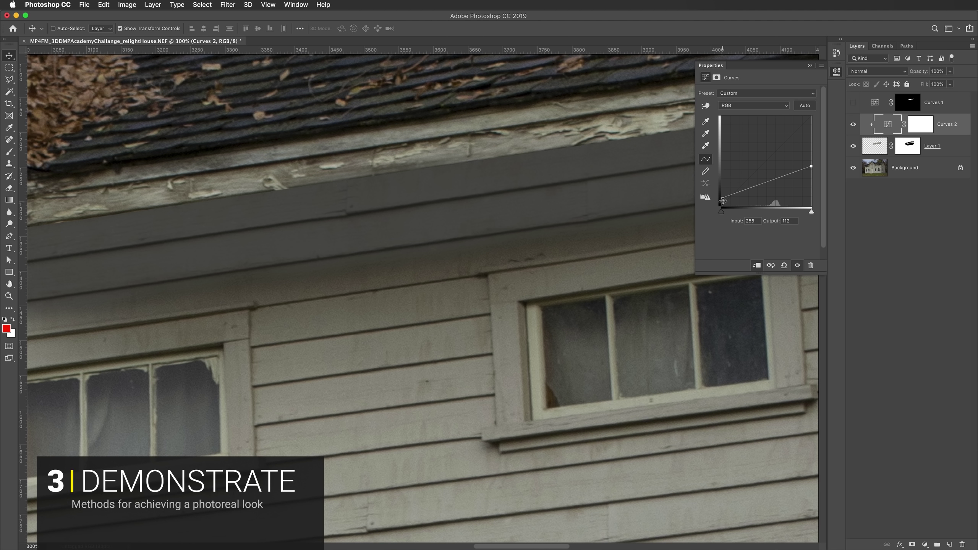
left_click_drag(723, 202, 721, 200)
left_click_drag(811, 167, 822, 179)
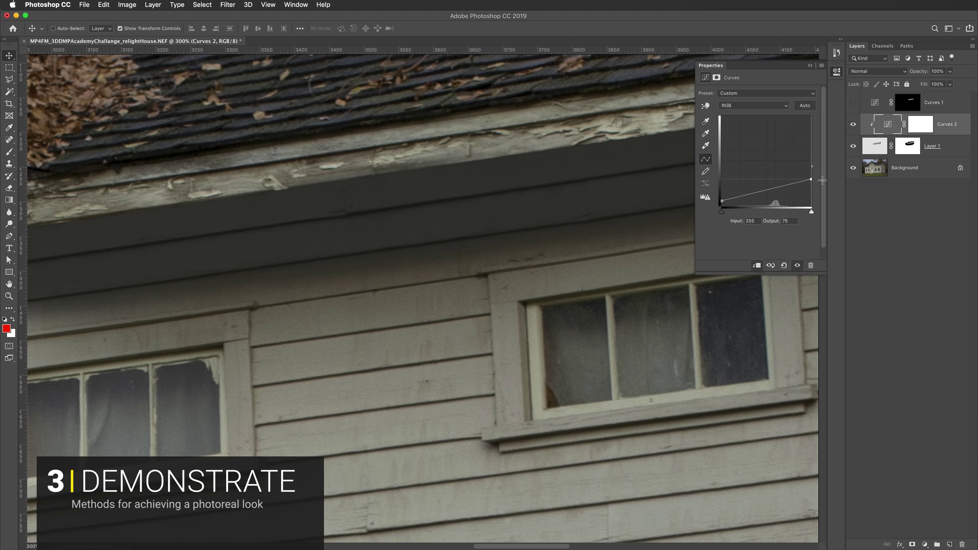
left_click_drag(822, 181, 823, 180)
Tint the siding shadow by lowering the Blue channel's white point output and setting the Green channel's to 243.
left_click(753, 105)
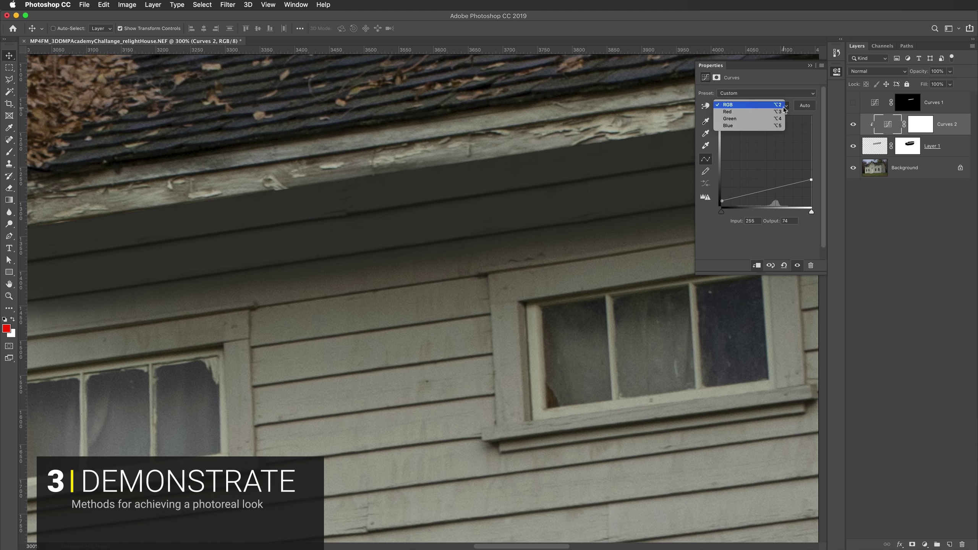
left_click(772, 126)
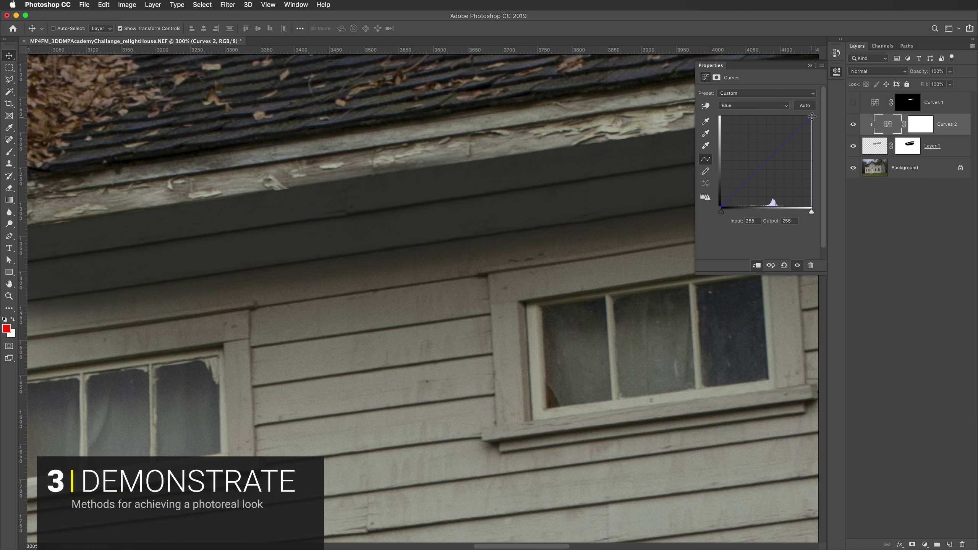
left_click_drag(812, 117, 823, 134)
left_click(786, 106)
left_click_drag(812, 117, 815, 122)
On the Curves 2 mask, soften the shadow's end beneath the roof corner with a 400 px Eraser.
key("super+minus")
key("super+minus")
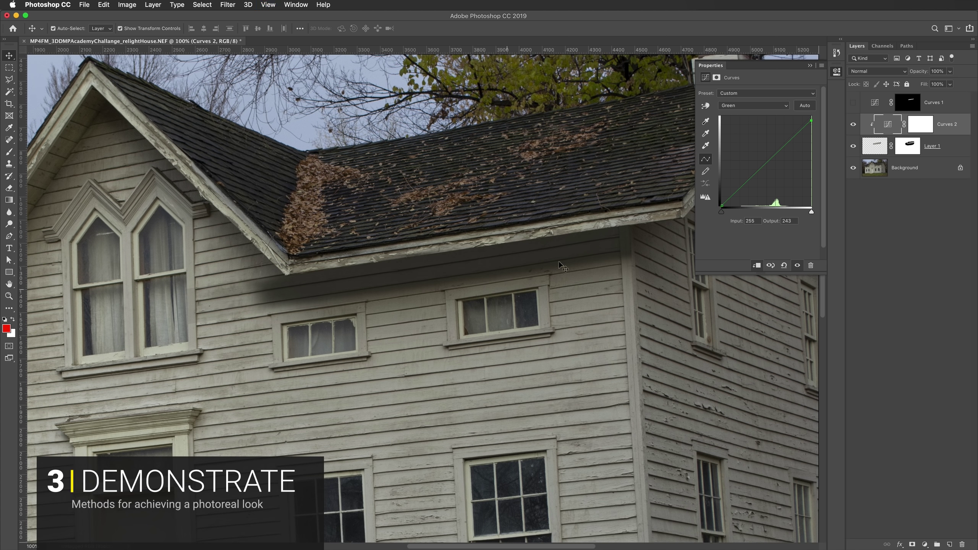
left_click(918, 125)
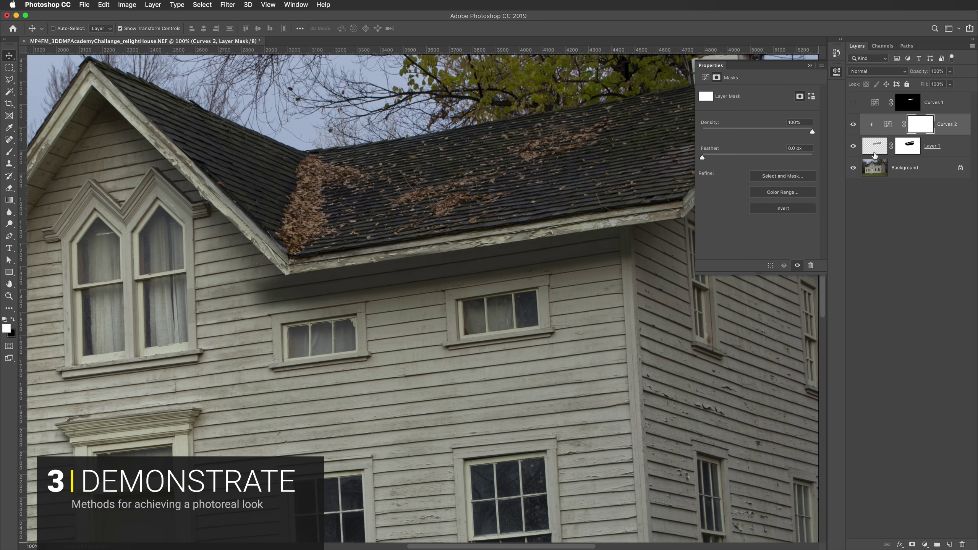
key("e")
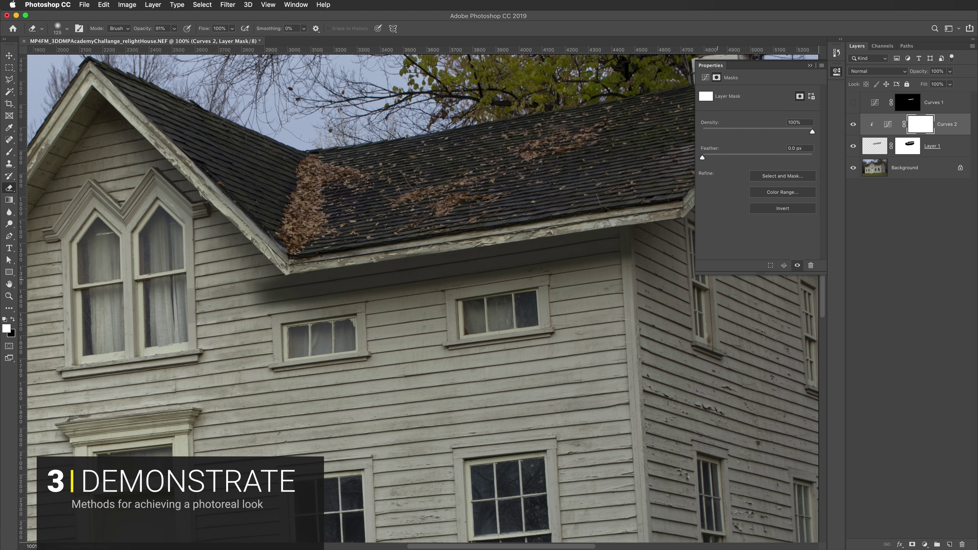
key("bracketright")
key("bracketright")
key("bracketright")
left_click(266, 306)
left_click_drag(256, 306, 280, 330)
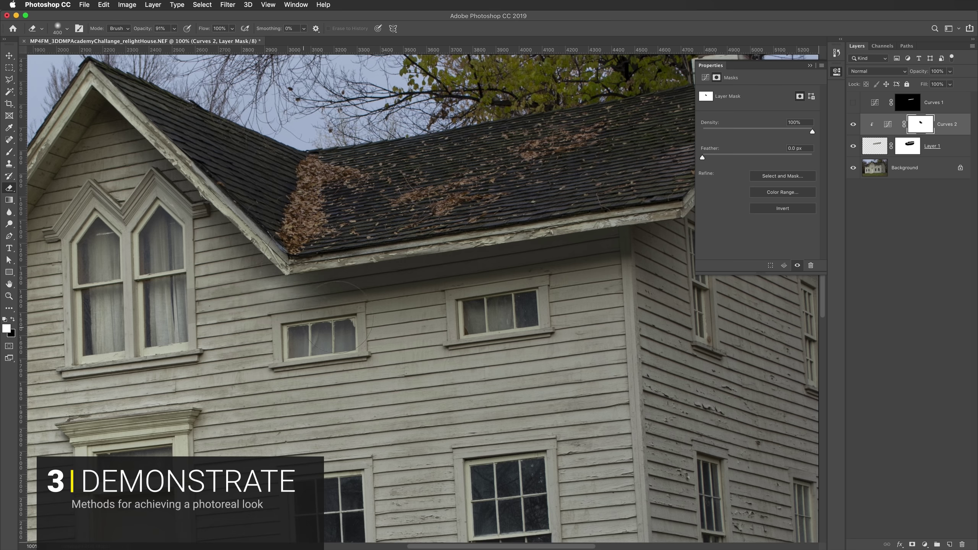
Fade the shadow's lower edge above the two small windows with further Eraser strokes on the Curves 2 mask.
key("x")
mouse_move(332, 303)
left_mouse_down()
mouse_move(295, 283)
mouse_move(331, 307)
left_mouse_up()
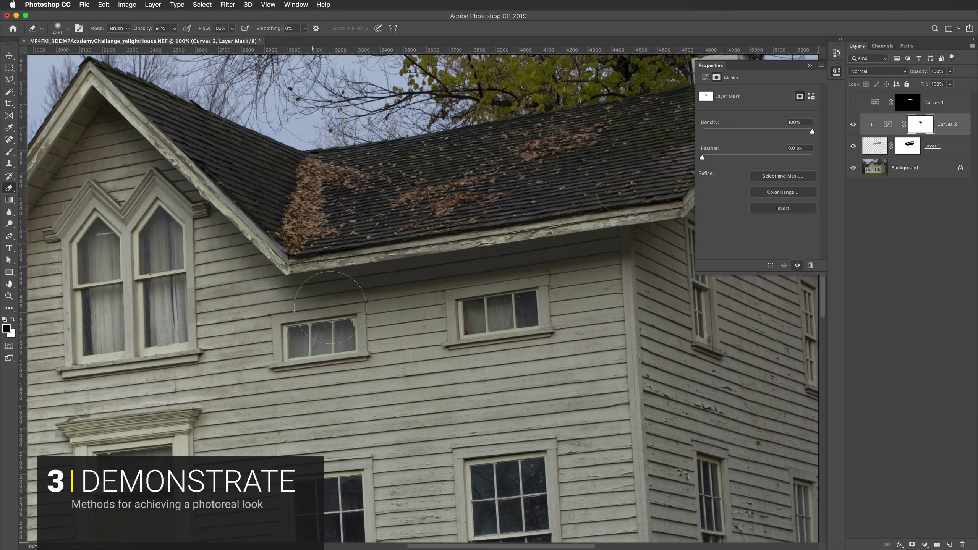
key("x")
mouse_move(295, 345)
left_mouse_down()
mouse_move(301, 293)
mouse_move(324, 289)
mouse_move(323, 254)
mouse_move(325, 287)
mouse_move(346, 309)
mouse_move(327, 293)
mouse_move(339, 305)
mouse_move(381, 302)
mouse_move(269, 350)
left_mouse_up()
key("x")
key("x")
key("x")
key("x")
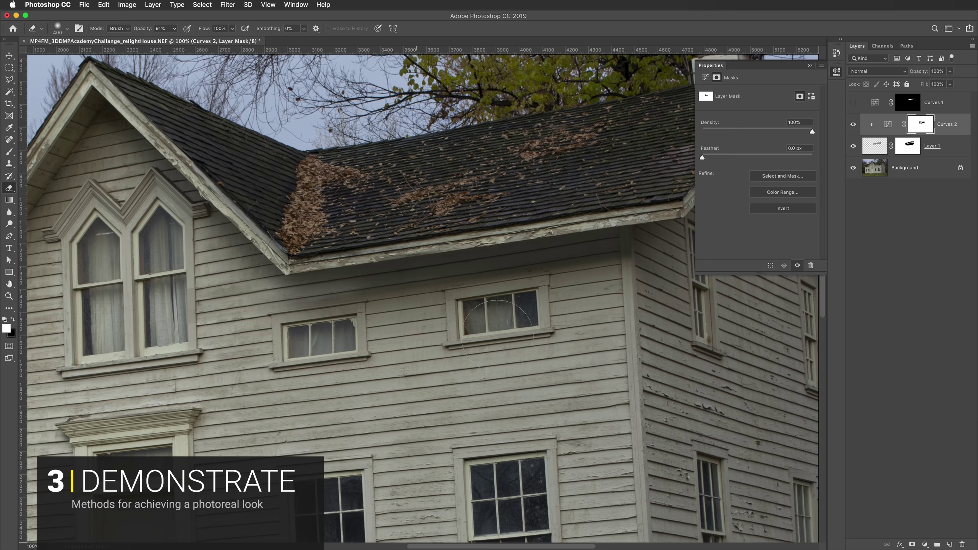
key("x")
mouse_move(350, 233)
left_mouse_down()
mouse_move(319, 247)
mouse_move(336, 259)
mouse_move(358, 231)
mouse_move(297, 235)
mouse_move(347, 220)
left_mouse_up()
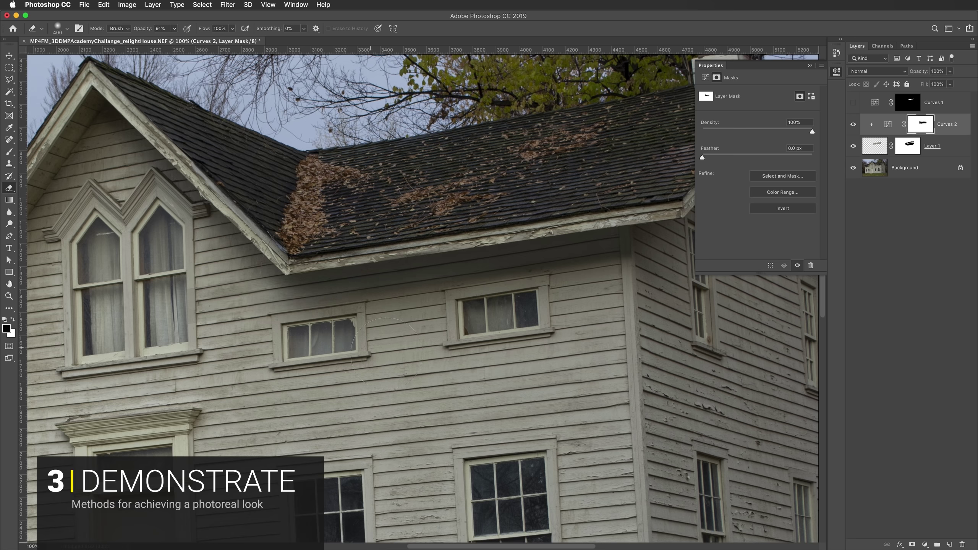
Examine the softened eave shadow along the front wall at 100% and 200% zoom.
scroll(443, 356, "right", 5)
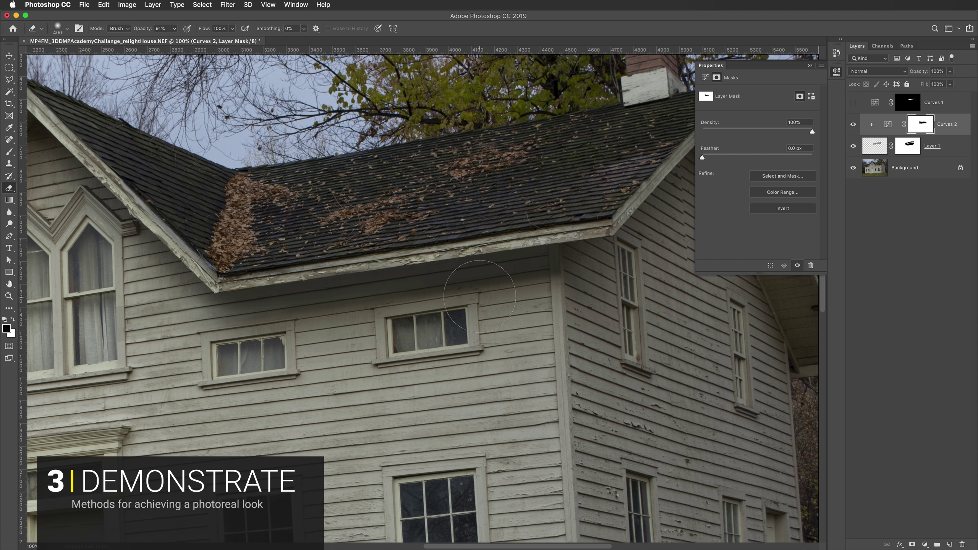
scroll(352, 358, "left", 10)
scroll(352, 359, "down", 3)
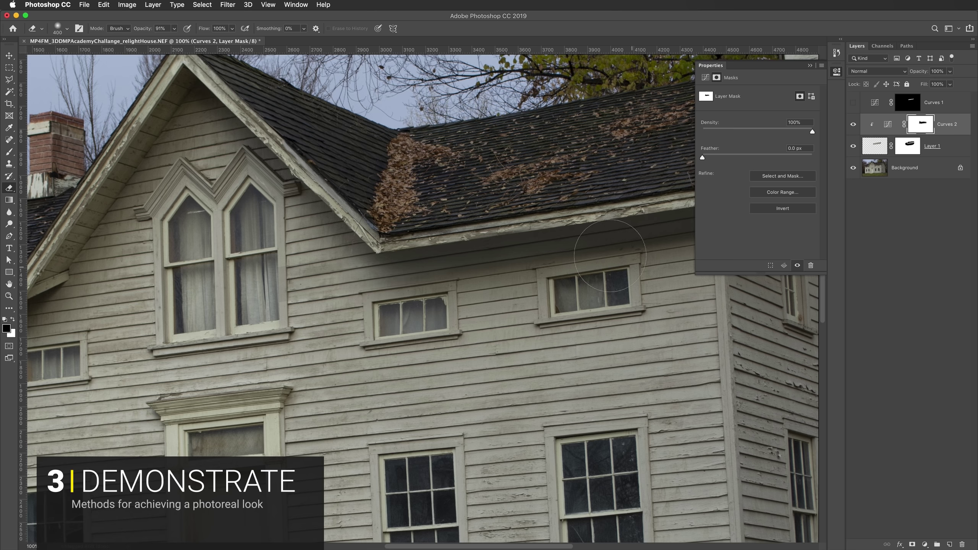
key("super+r")
scroll(458, 286, "right", 7)
scroll(405, 294, "up", 1)
key("super+r")
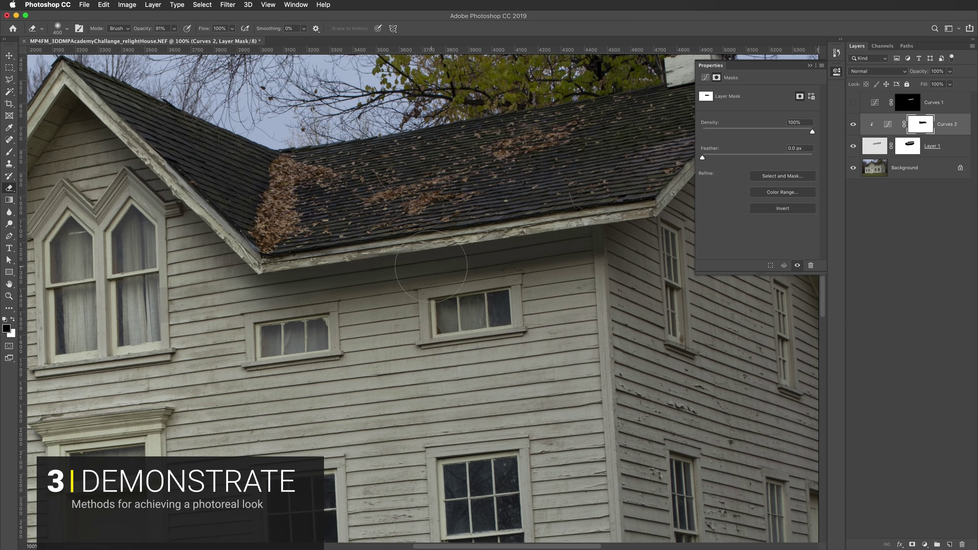
key("super+equal")
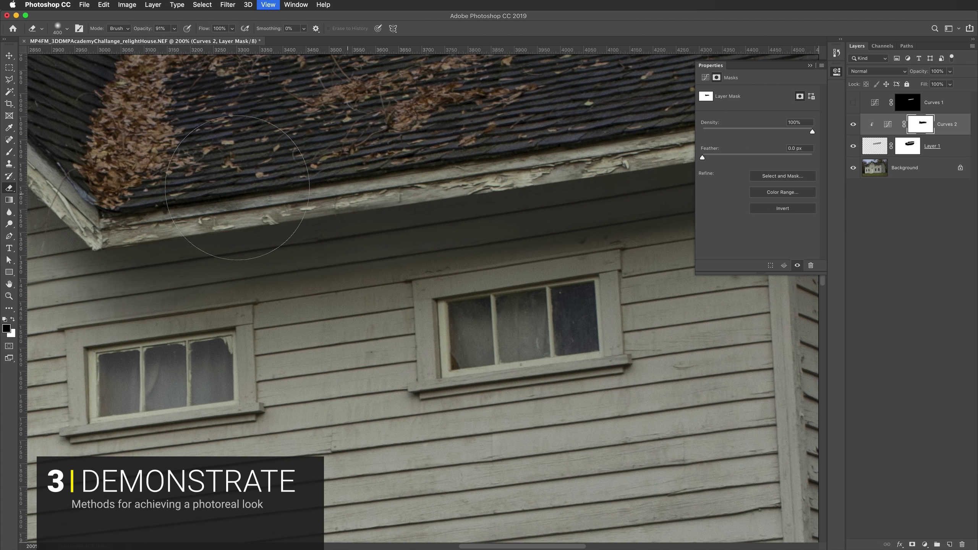
key("v")
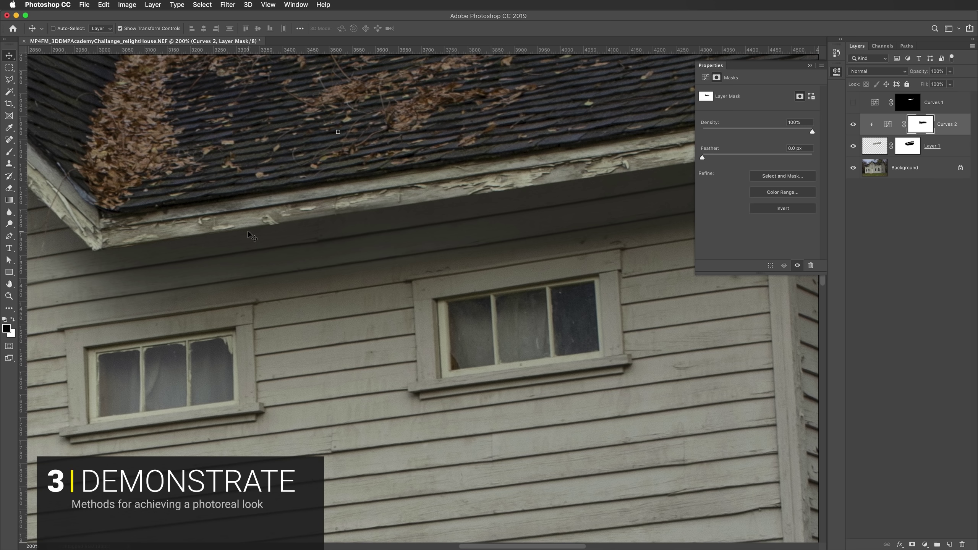
key("super+minus")
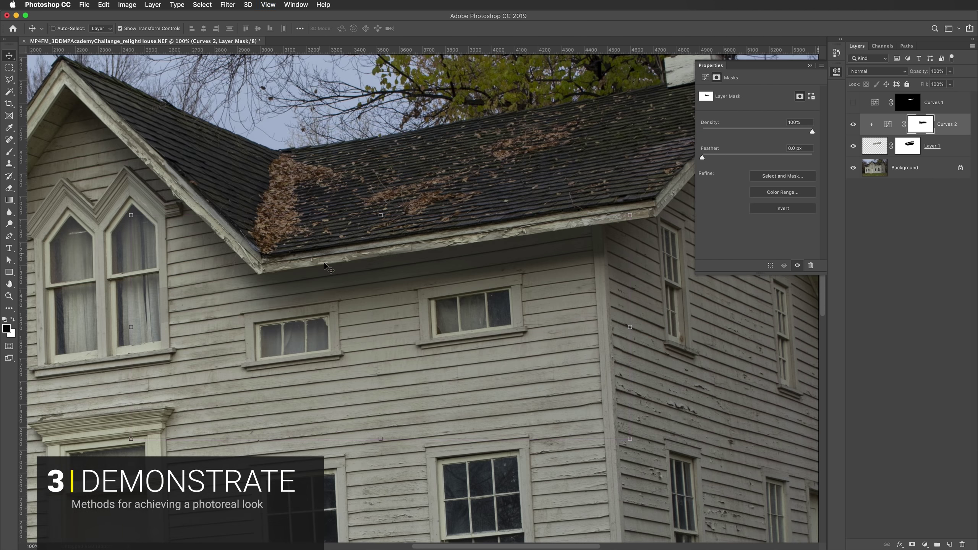
Add a second Curves adjustment clipped to the siding patch and lower its RGB white point output to 221.
left_click(924, 544)
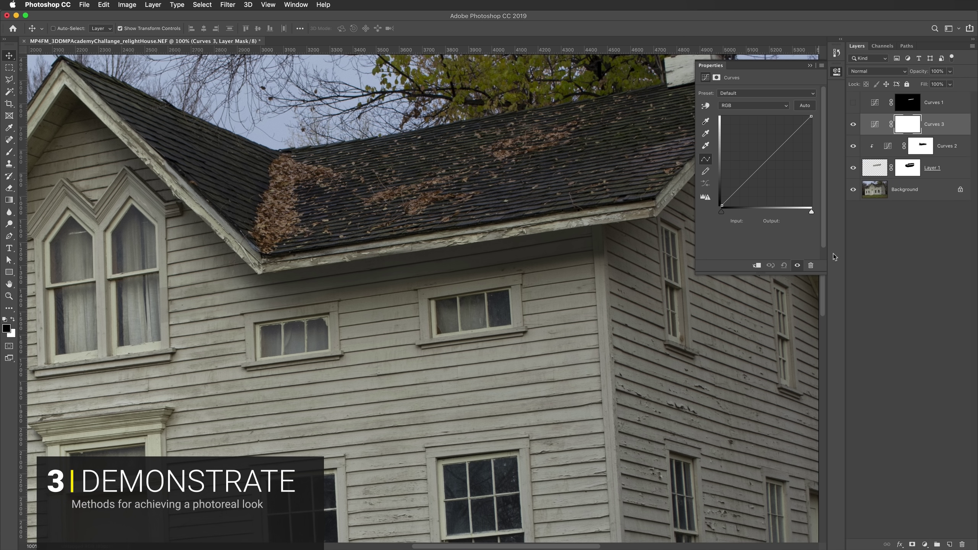
left_click(885, 141, "alt")
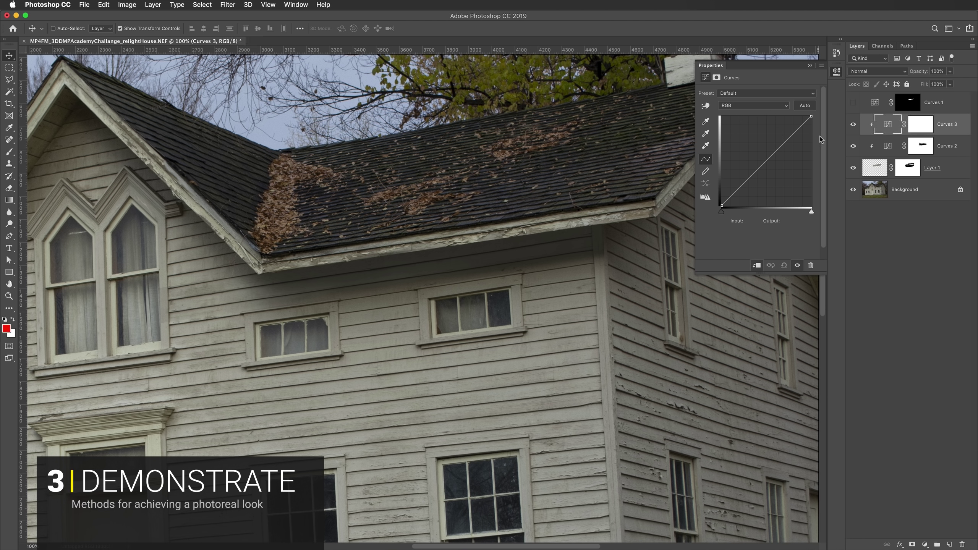
left_click_drag(810, 119, 812, 128)
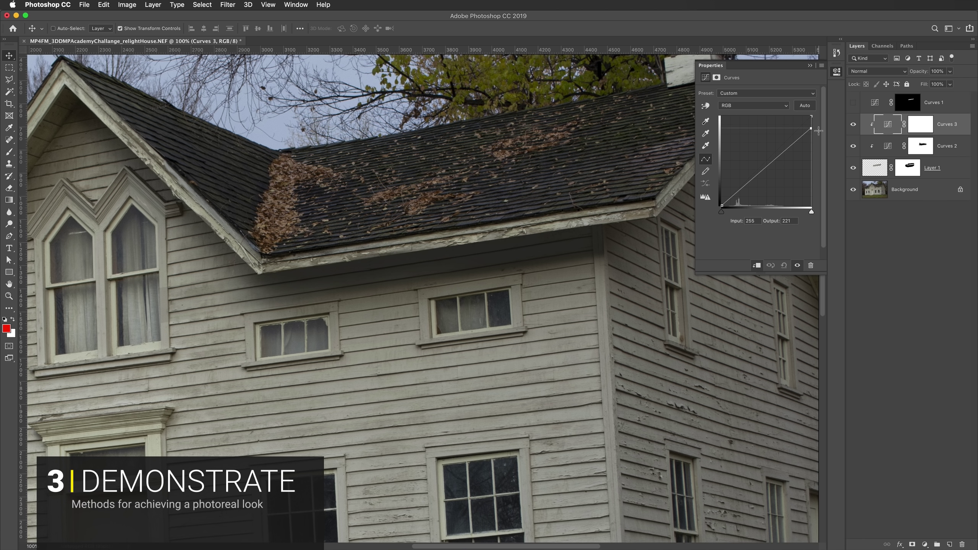
Draw a short linear gradient on the Curves 3 mask, limiting the extra darkening to the siding directly under the eave.
left_click(12, 200)
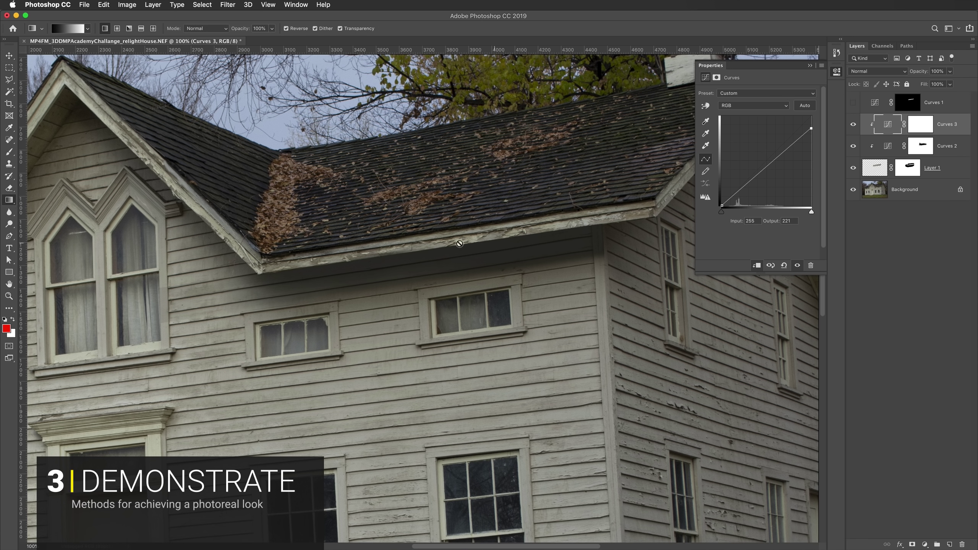
left_click(915, 126)
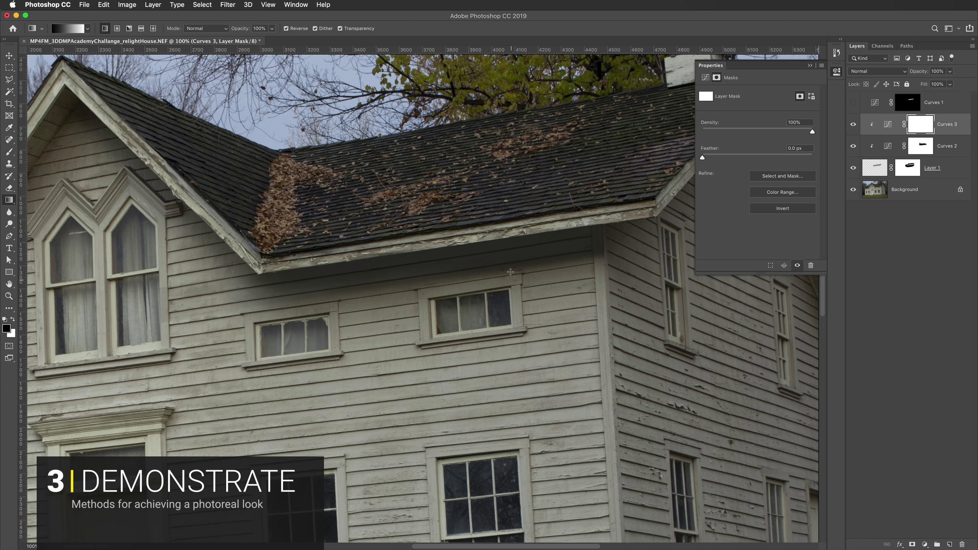
left_click_drag(442, 248, 446, 260)
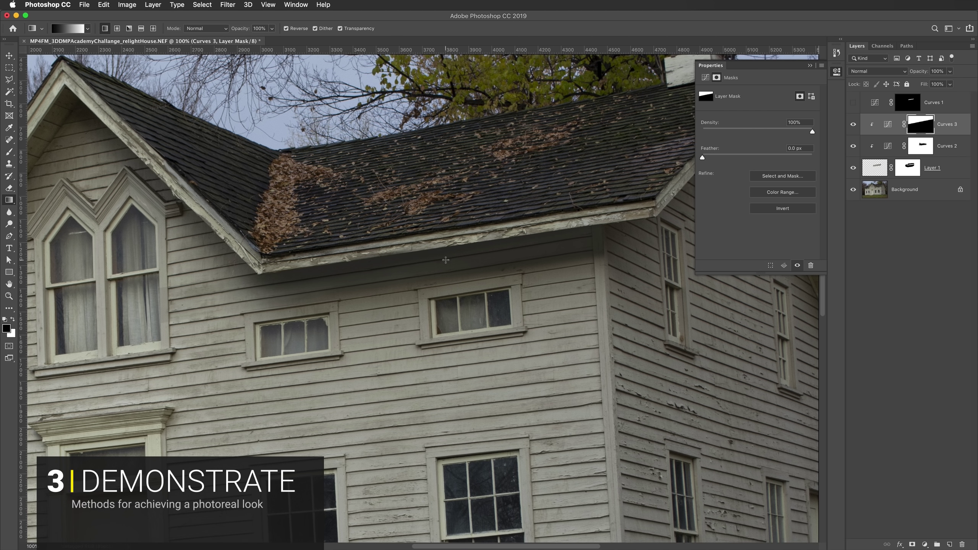
Examine the deepened contact shadow under the eave from the roof corner to the house's corner trim.
key("e")
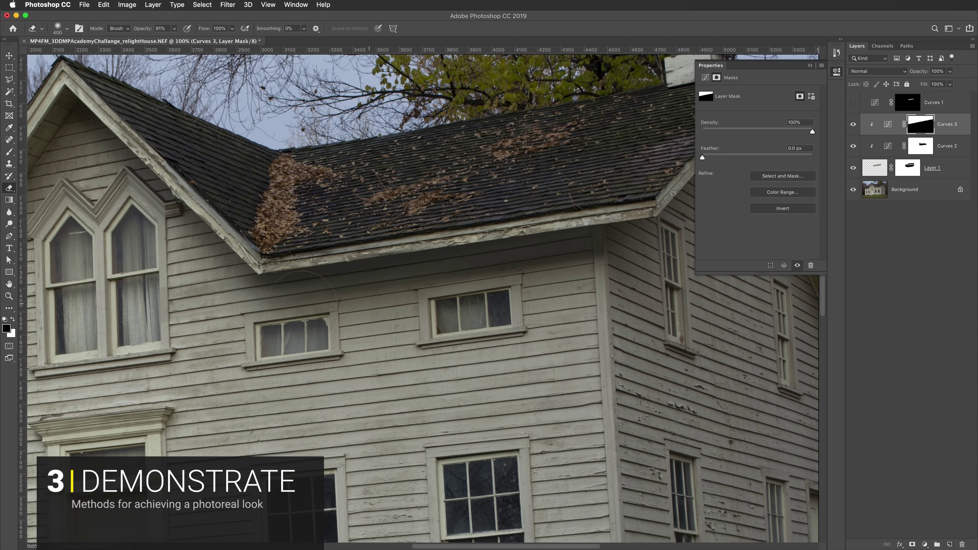
key("p")
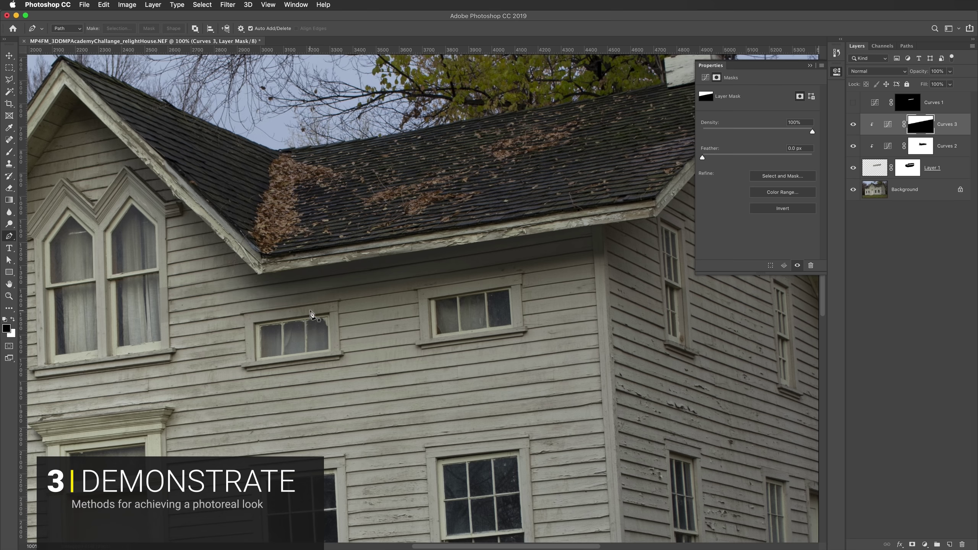
key("e")
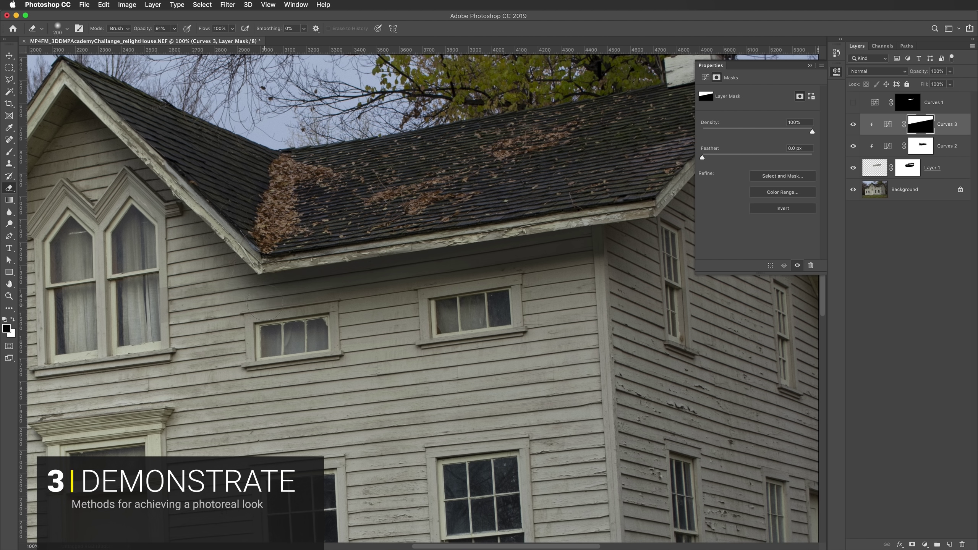
key("x")
key("x")
left_click_drag(615, 308, 518, 327)
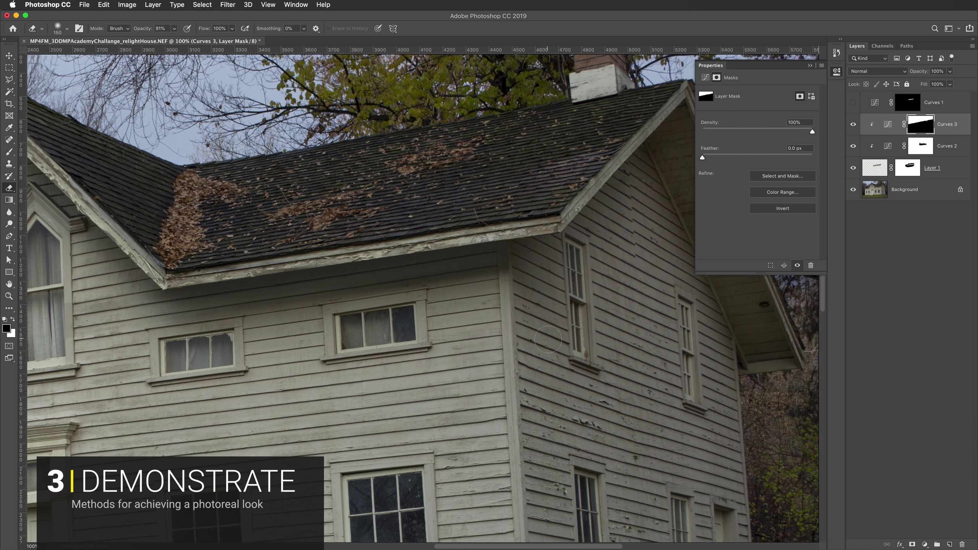
left_click_drag(446, 346, 584, 325)
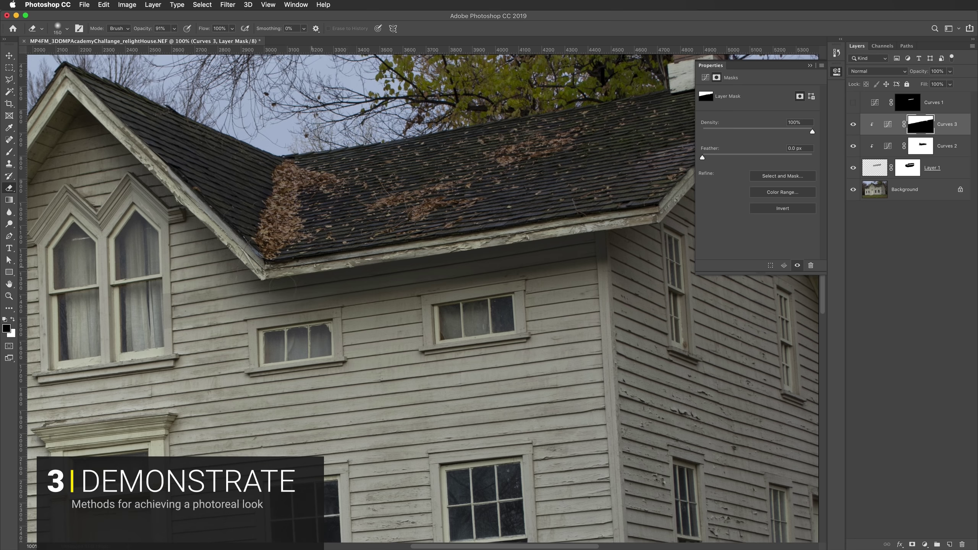
left_click_drag(423, 297, 328, 308)
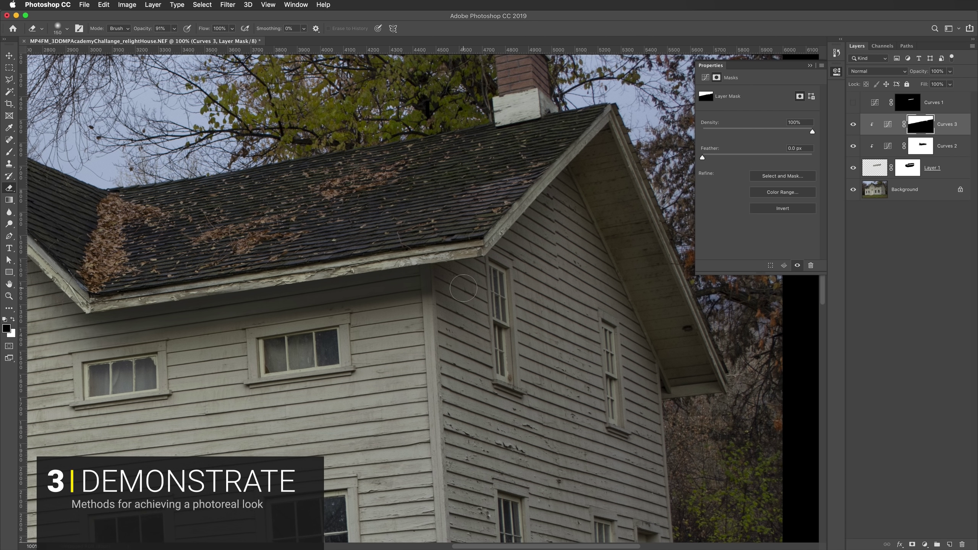
Target the Layer 1 mask for touch-ups near the corner trim and swap the colors to a white foreground and black background.
key("super+equal")
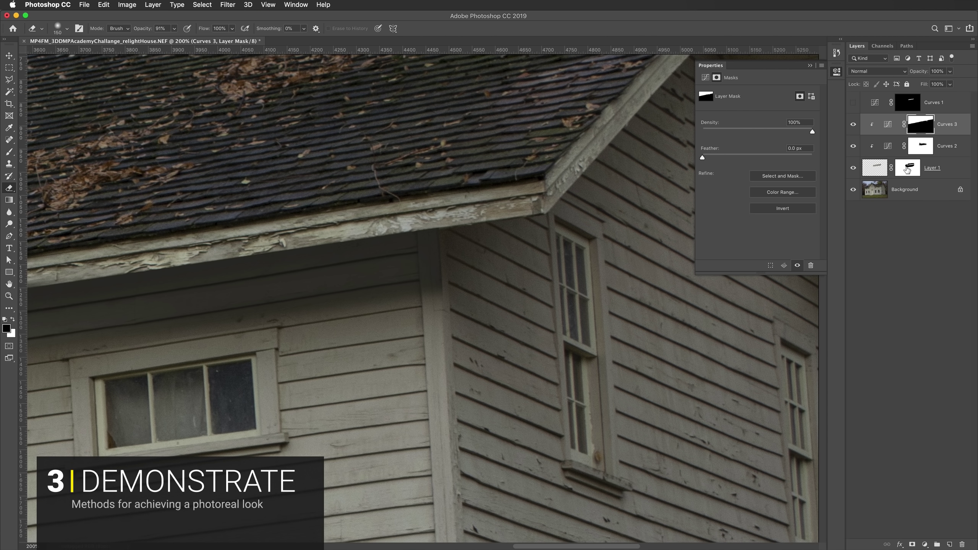
left_click(907, 169)
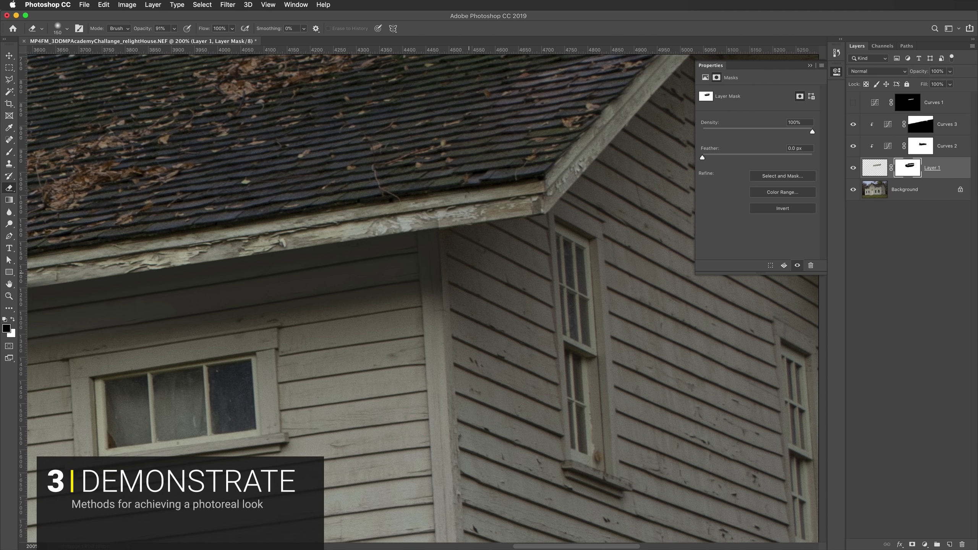
key("x")
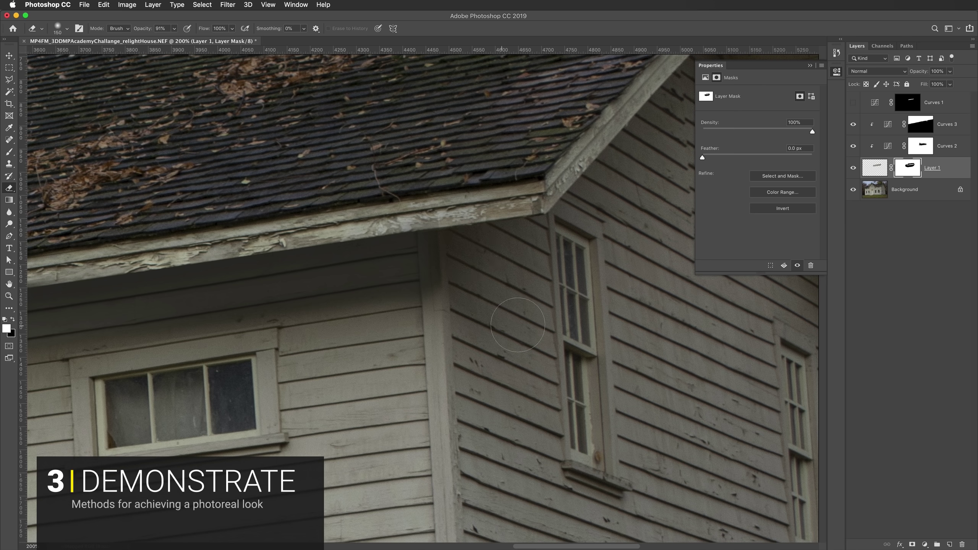
left_click_drag(529, 278, 546, 284)
key("super+r")
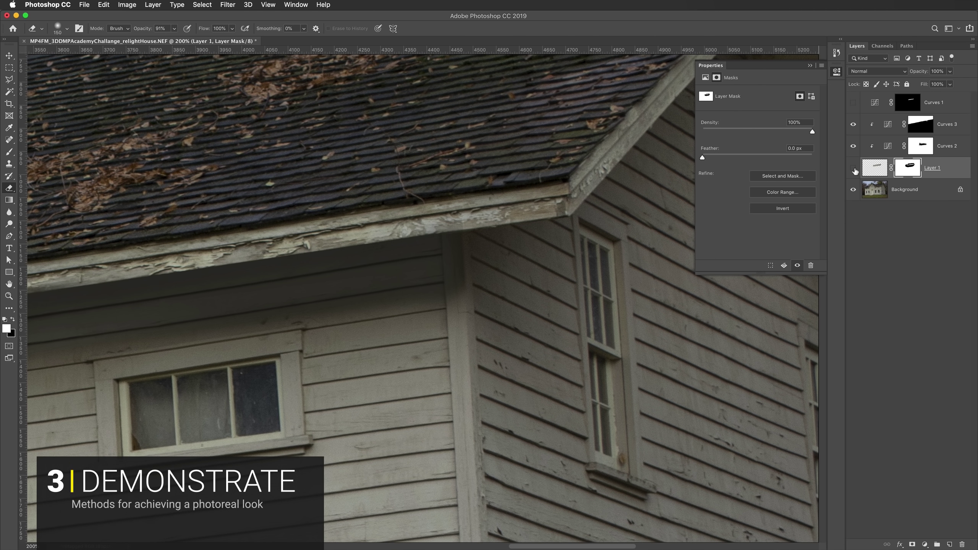
Compare the roof corner and corner trim with the Layer 1 siding patch hidden and shown.
left_click(853, 169)
left_click(854, 169)
left_click(854, 169)
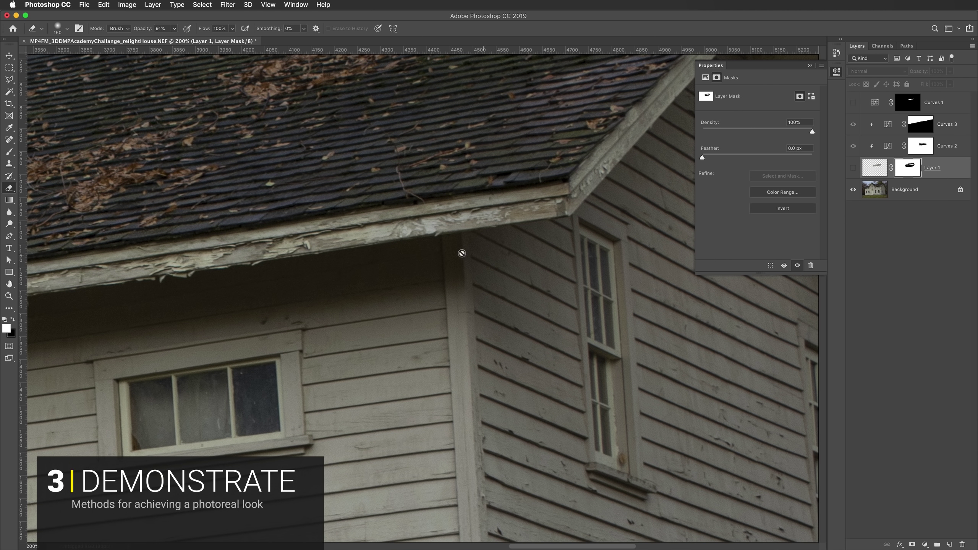
left_click(853, 169)
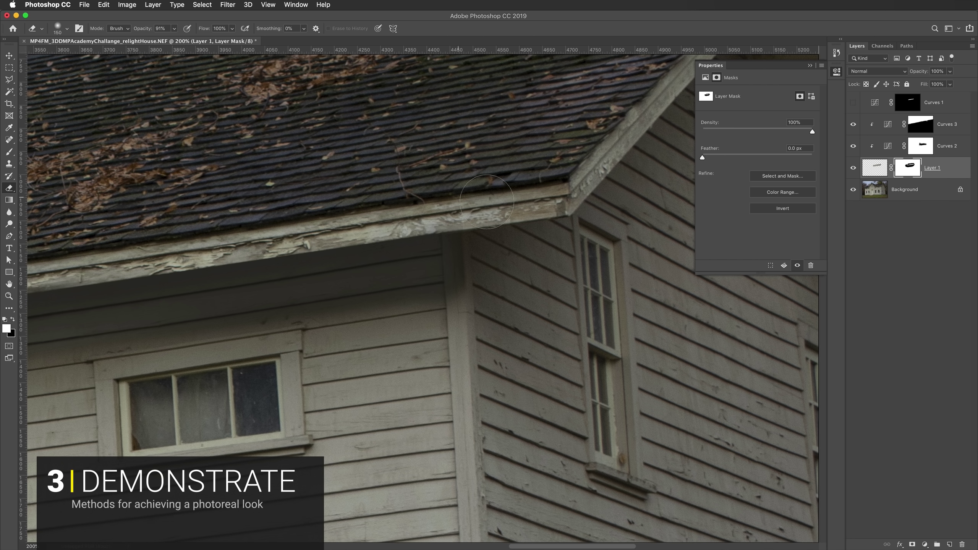
key("super+minus")
key("super+minus")
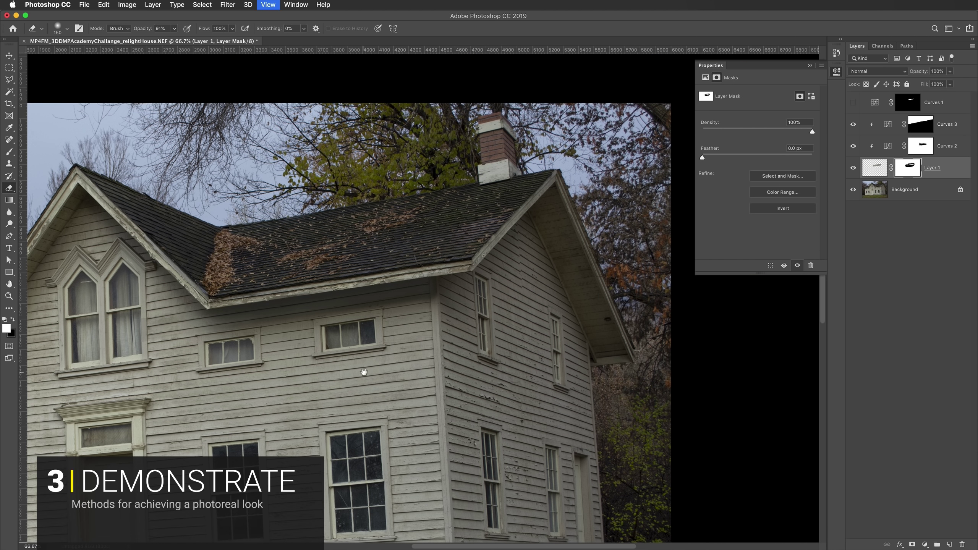
left_click_drag(364, 372, 581, 329)
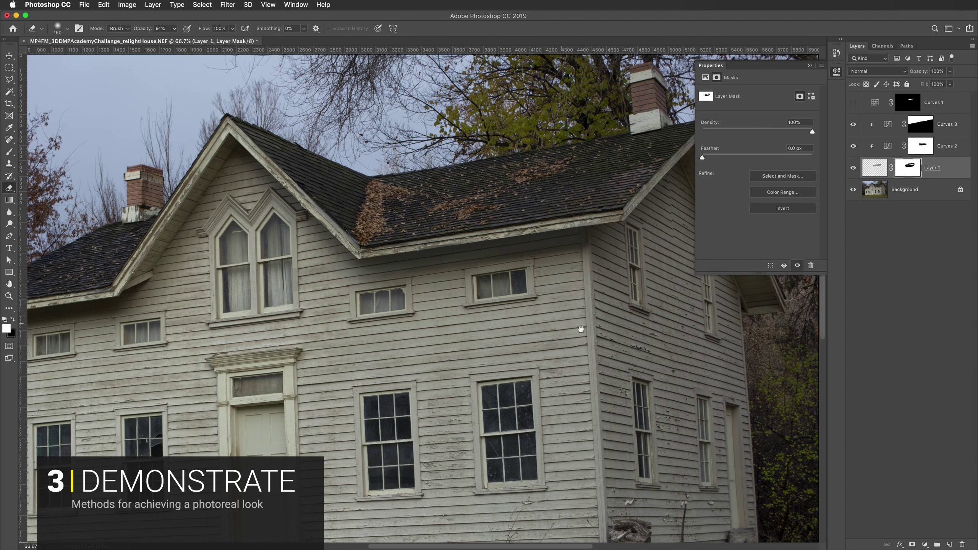
On the Curves 2 adjustment, set the white point output to 213 for the Blue channel and 238 for the Green channel.
left_click(889, 146)
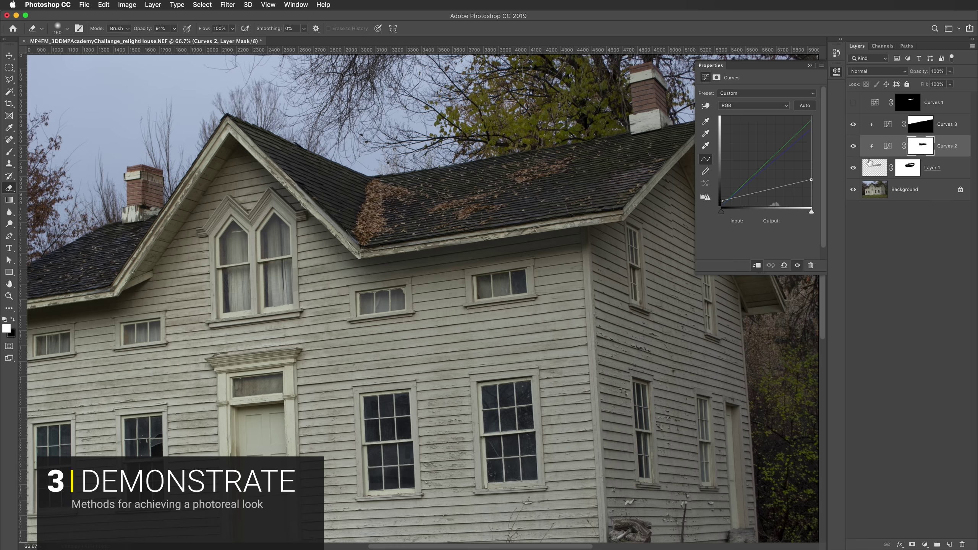
left_click(777, 107)
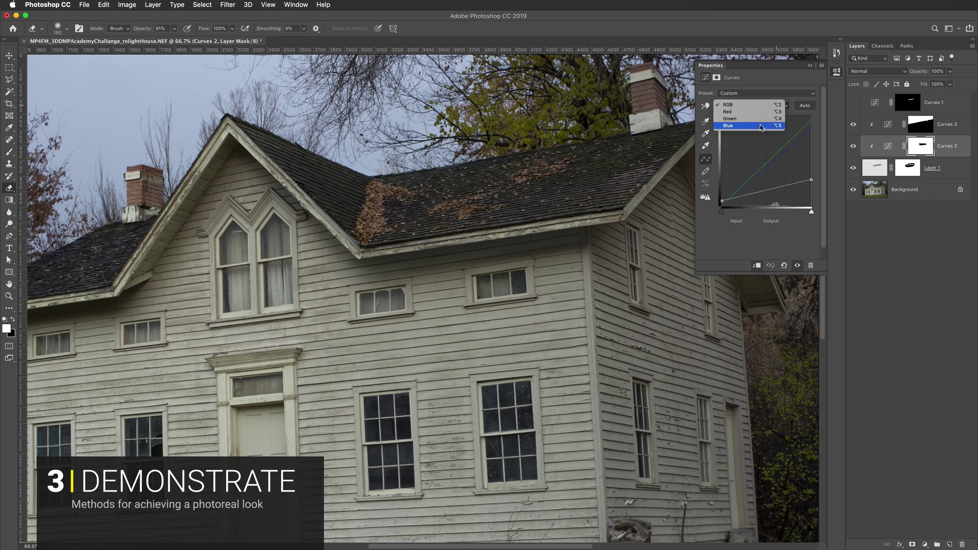
left_click(755, 127)
left_click(811, 132)
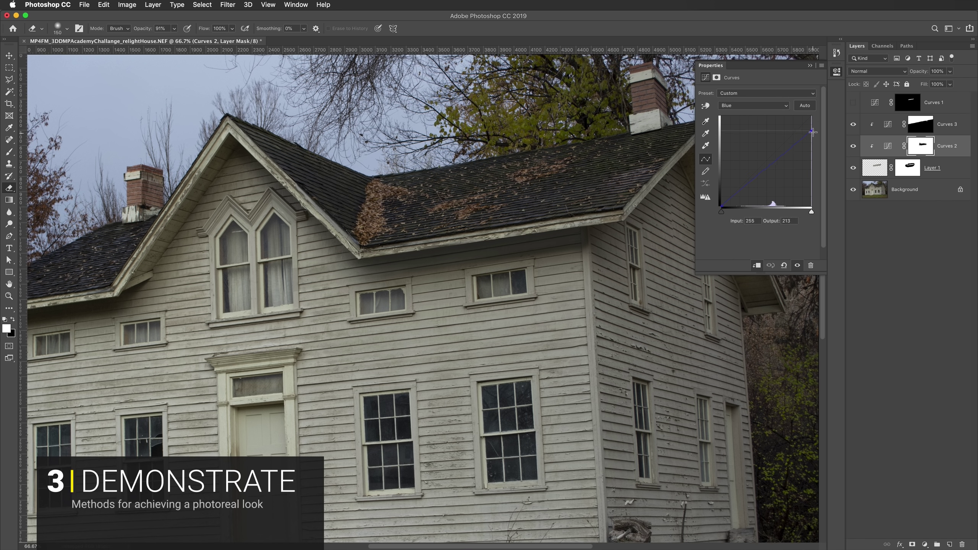
left_click(781, 107)
key("Return")
left_click_drag(811, 118, 813, 125)
Lower the Curves 2 RGB white point output to 67 and collapse the adjustment's properties.
left_click(741, 106)
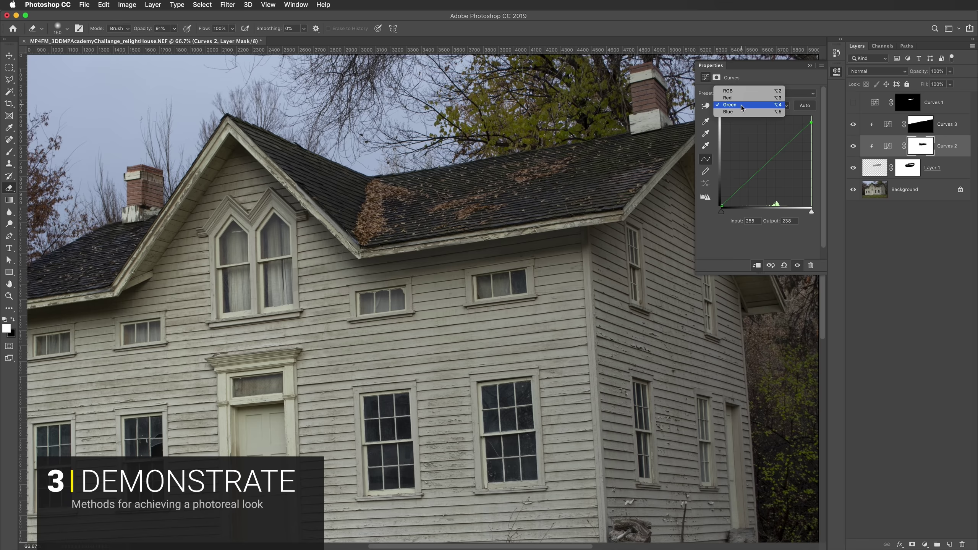
left_click(816, 162)
key("alt+2")
left_click_drag(811, 123, 811, 182)
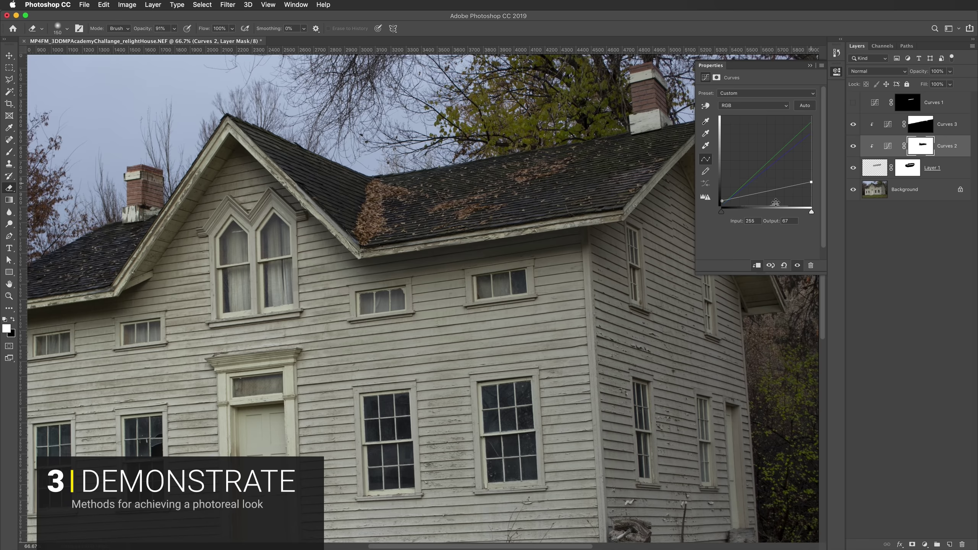
left_click(837, 73)
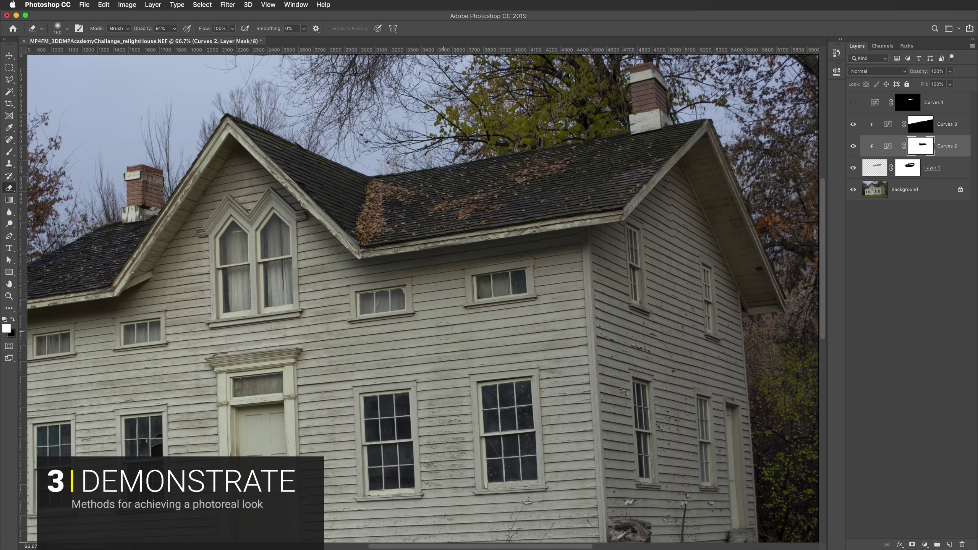
Examine the eave shadow on the front wall at 100% zoom with the siding patch hidden and shown.
left_click_drag(444, 331, 432, 310)
key("super+1")
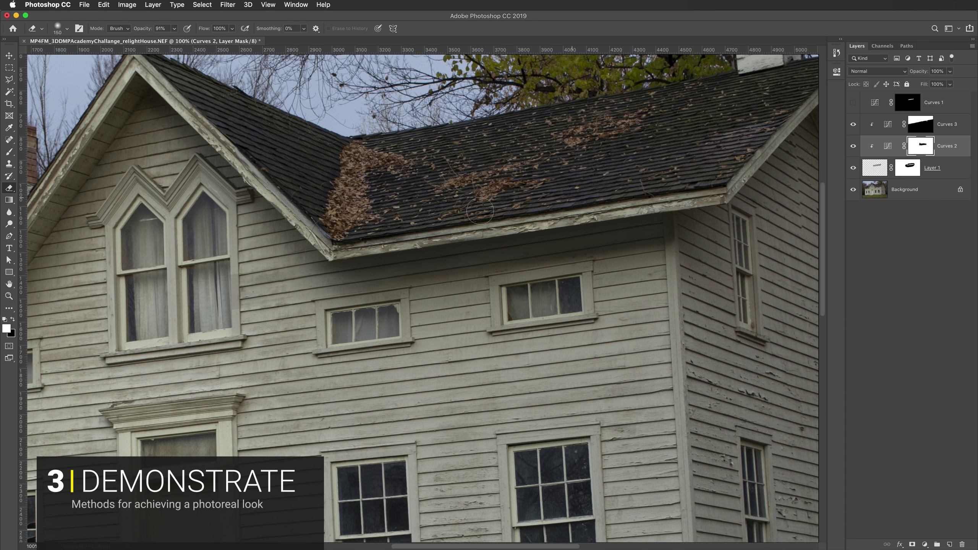
left_click(854, 168)
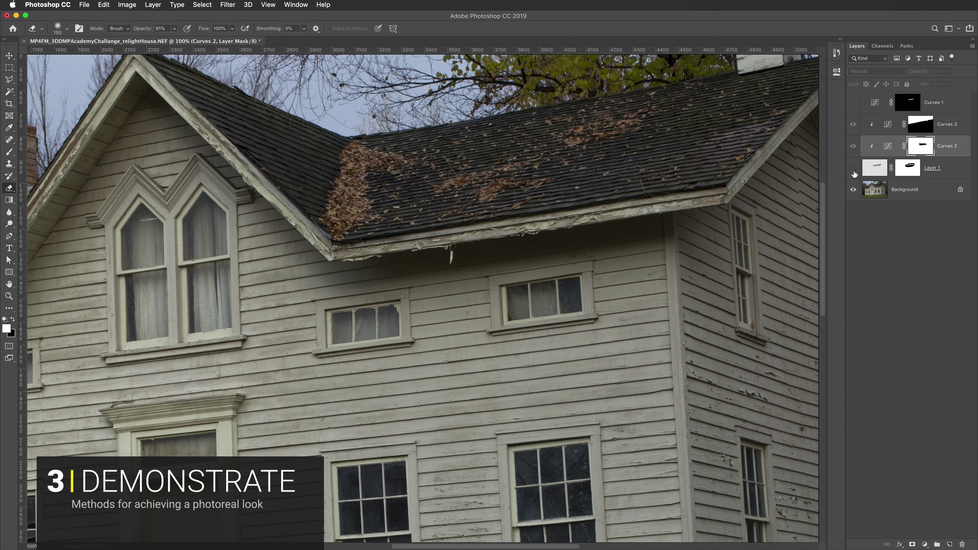
left_click(853, 170)
left_click(853, 169)
left_click(853, 170)
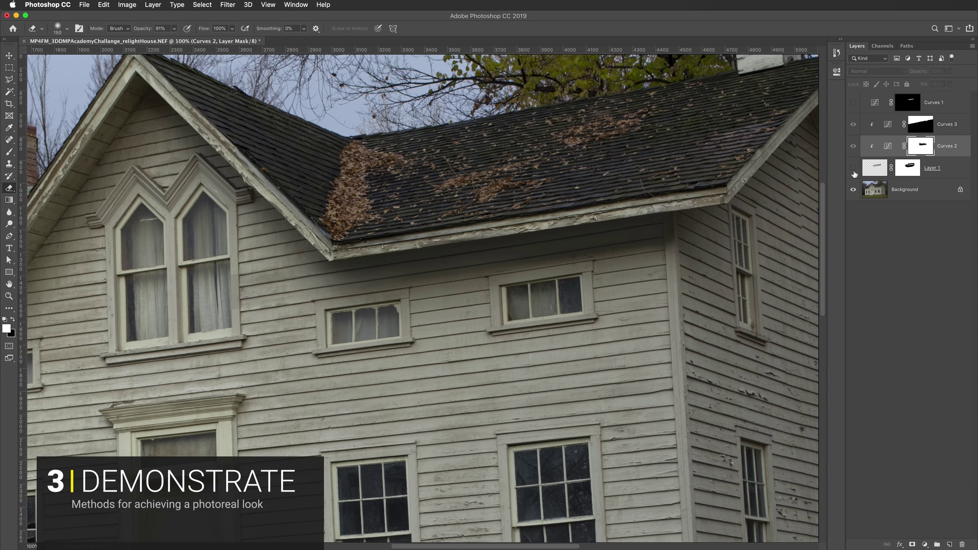
left_click(853, 170)
Make the Layer 1 mask active and repeatedly compare the original hard eave shadow with the rebuilt soft one.
left_click(907, 168)
left_click_drag(243, 285, 248, 294)
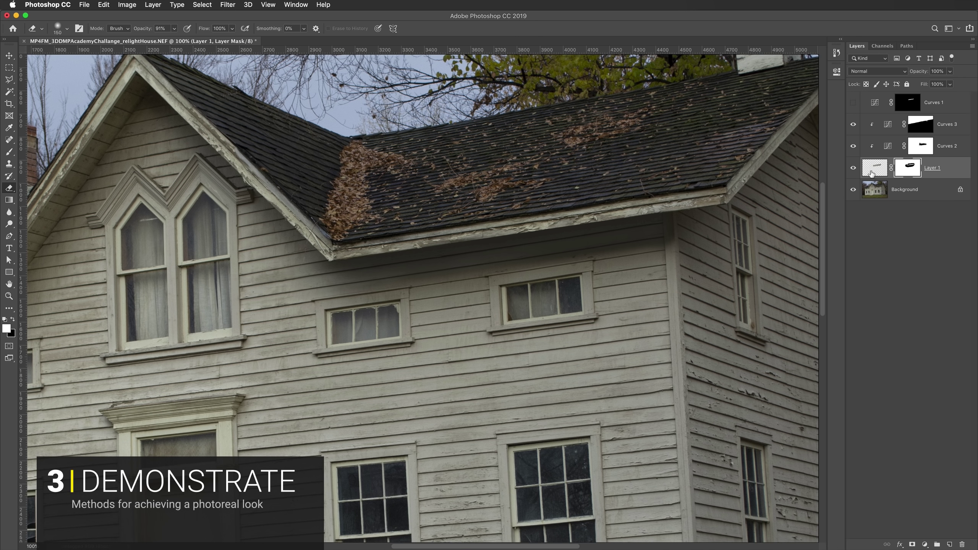
left_click(853, 170)
left_click(853, 170)
left_click(853, 169)
left_click(854, 170)
left_click(853, 170)
left_click(853, 169)
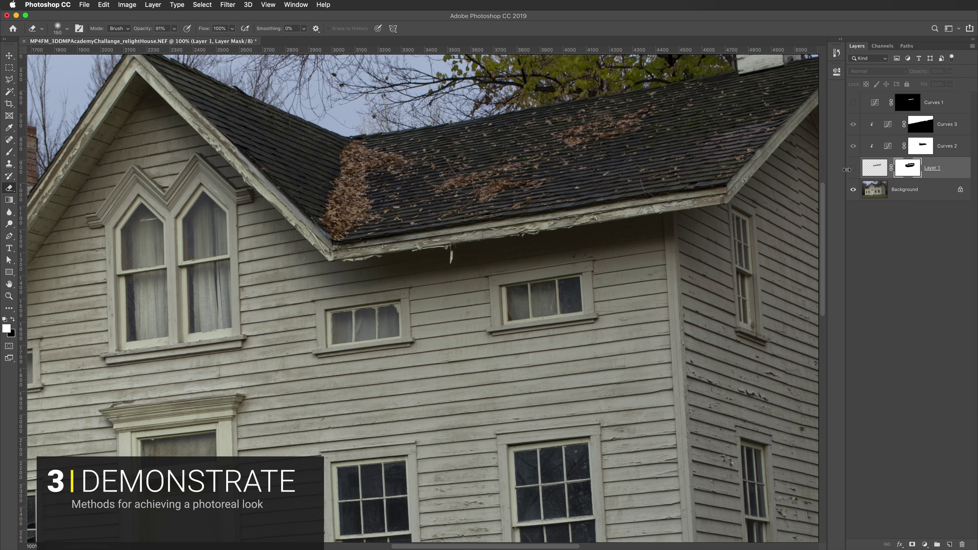
left_click(852, 170)
left_click(853, 169)
left_click(853, 170)
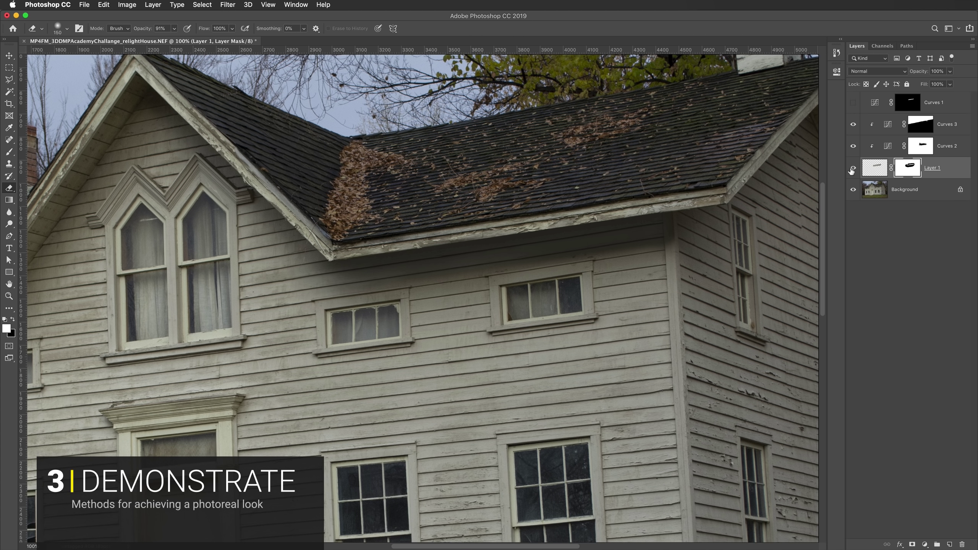
left_click(852, 170)
left_click(853, 169)
left_click(852, 170)
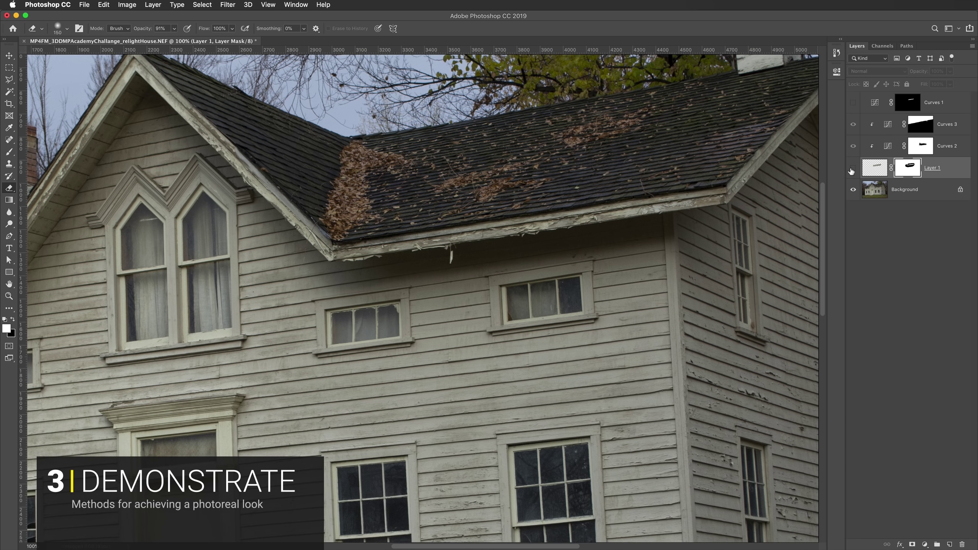
left_click(852, 170)
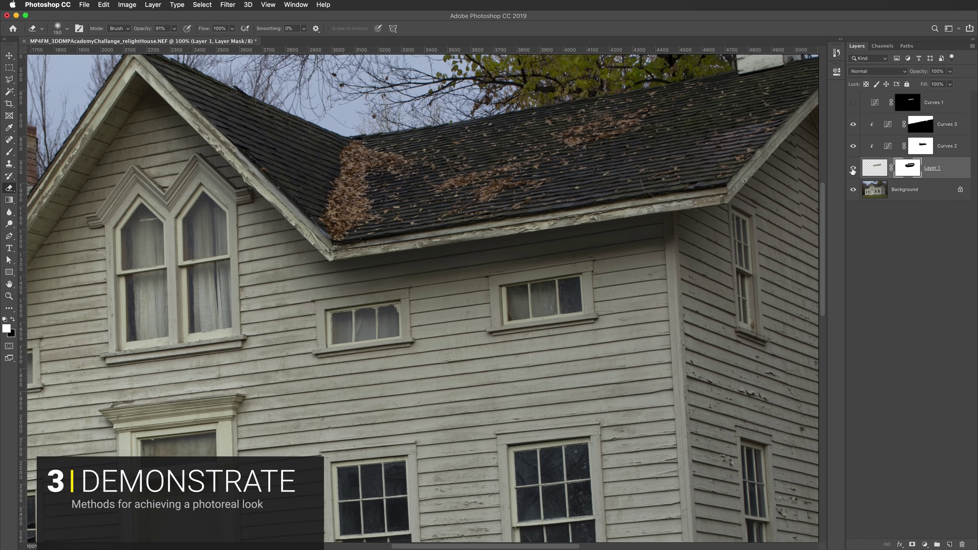
Compare the whole front facade at 66.7% zoom with the Layer 1 patch hidden and shown.
key("super+minus")
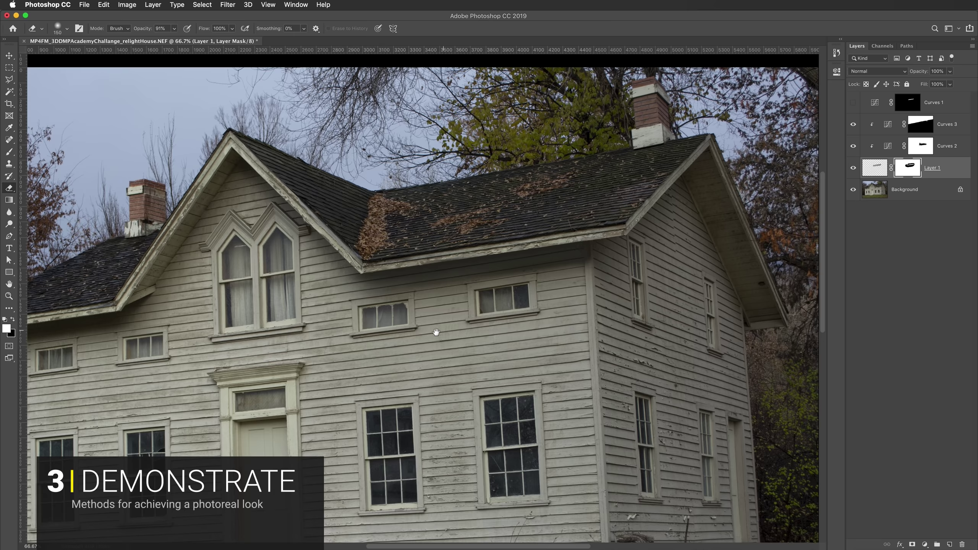
left_click_drag(436, 332, 543, 311)
left_click(853, 169)
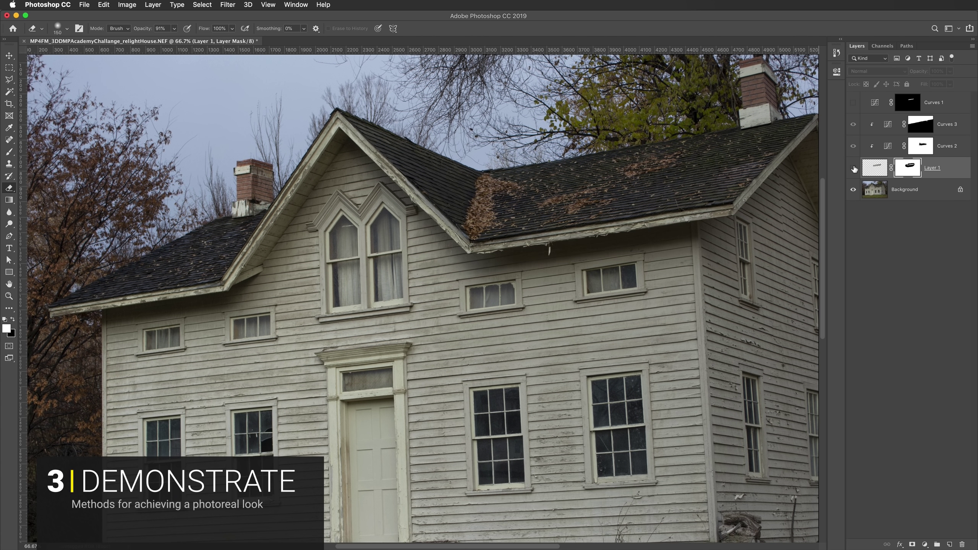
left_click(853, 169)
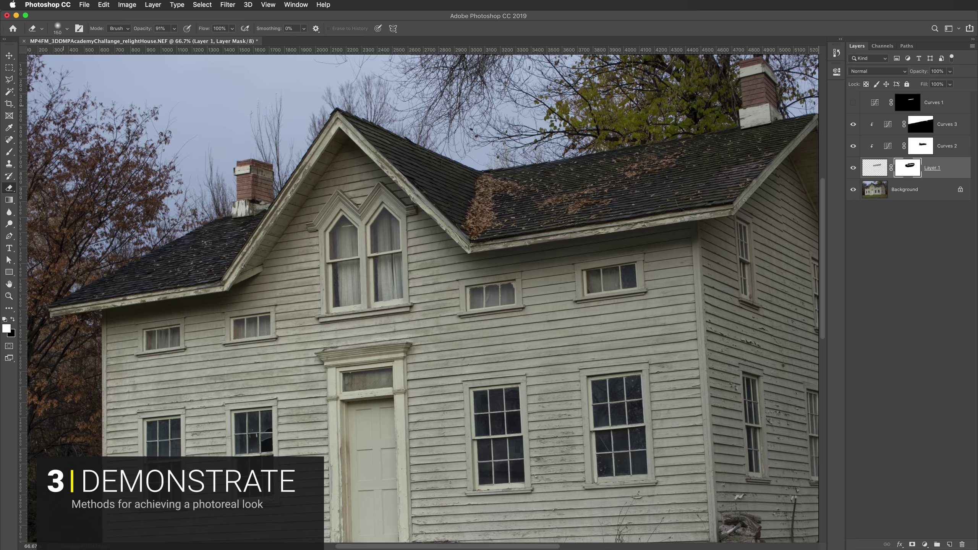
Outline the siding band directly under the front eaves and gable, from one house corner to the other, with the Polygonal Lasso.
left_click(9, 79)
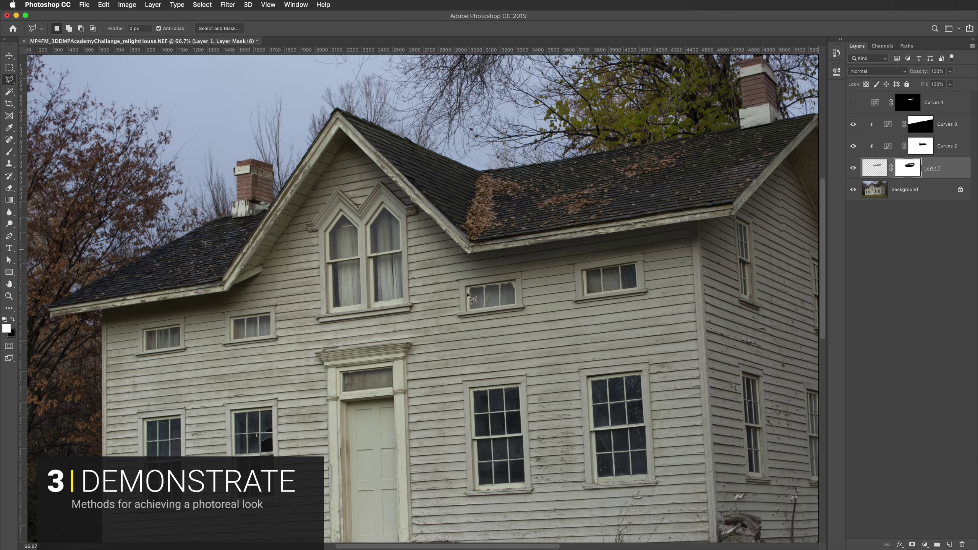
left_click(700, 259)
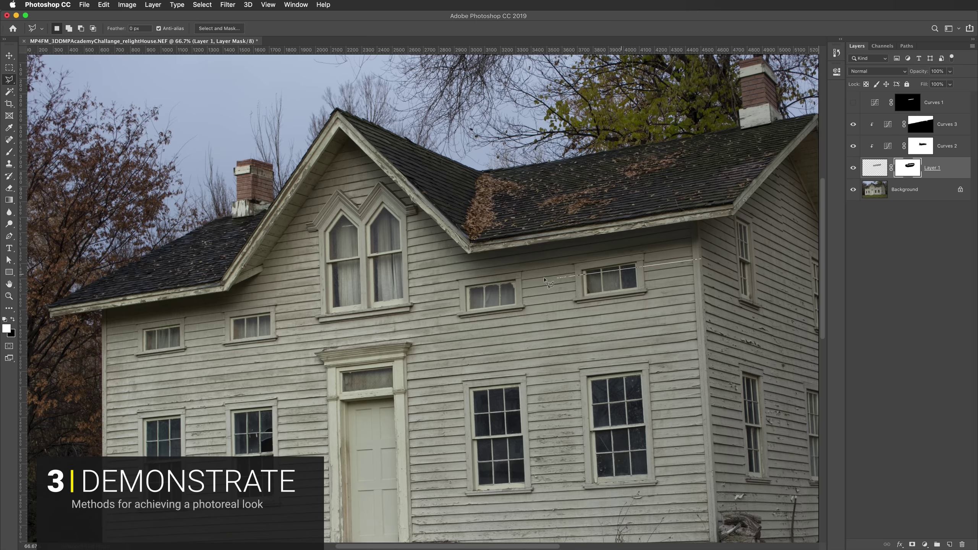
left_click(485, 286)
left_click(362, 167)
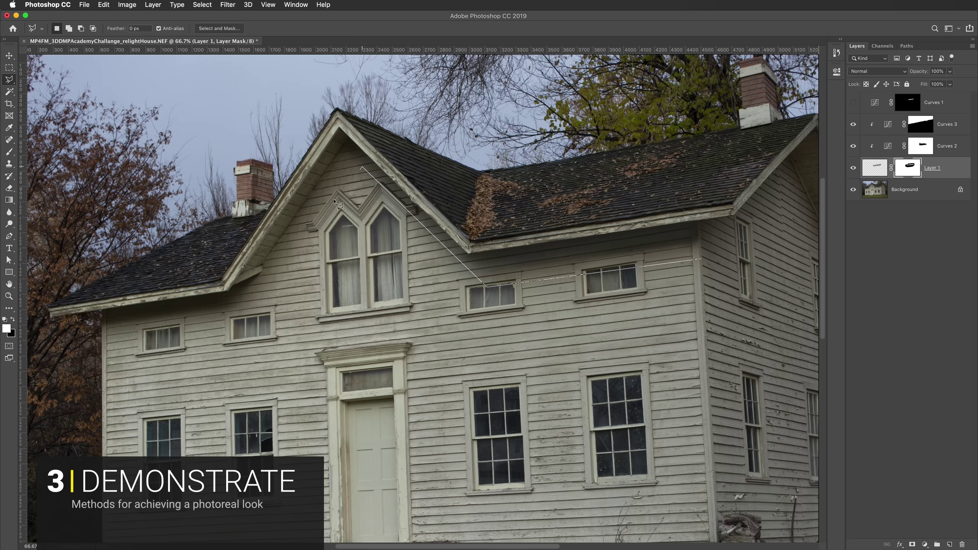
left_click(267, 307)
left_click(101, 330)
left_click(101, 308)
left_click(227, 289)
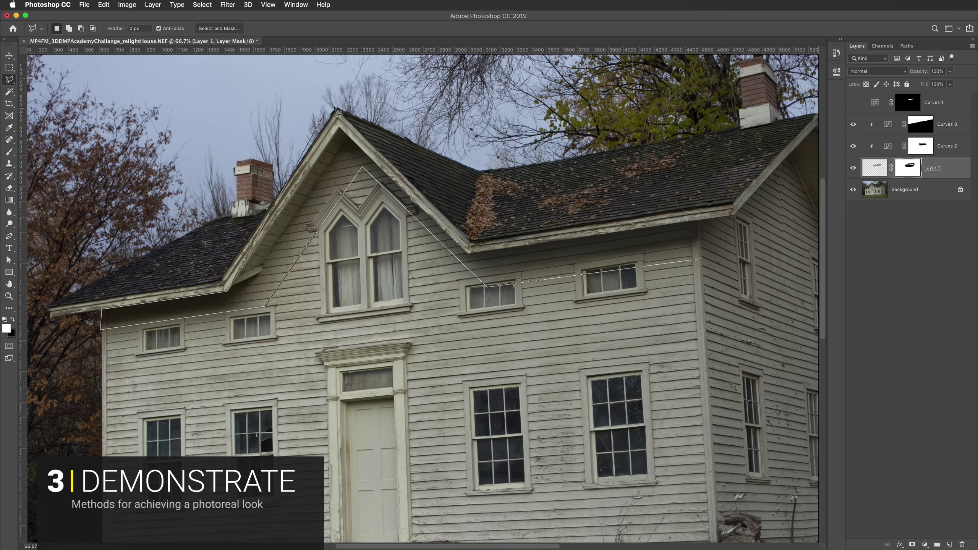
left_click(339, 129)
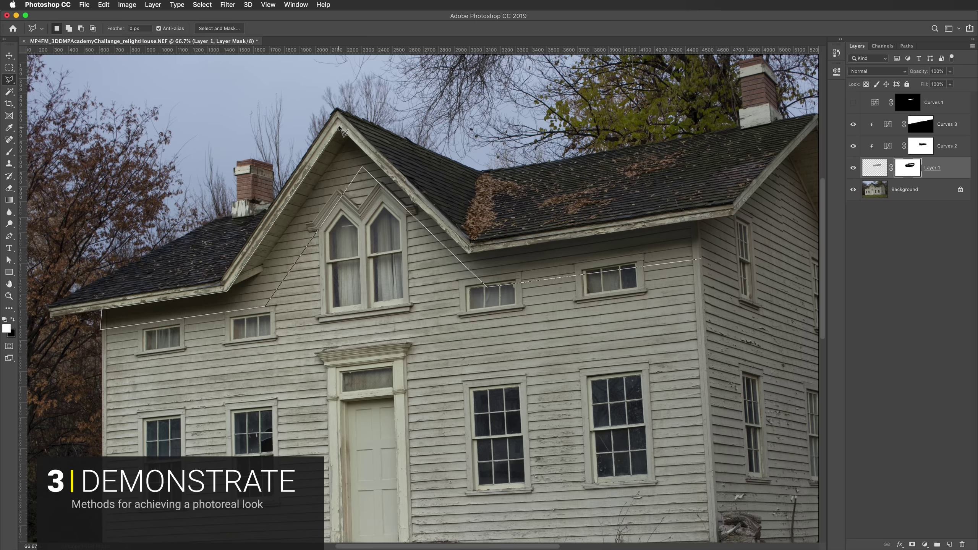
left_click(468, 252)
left_click(699, 221)
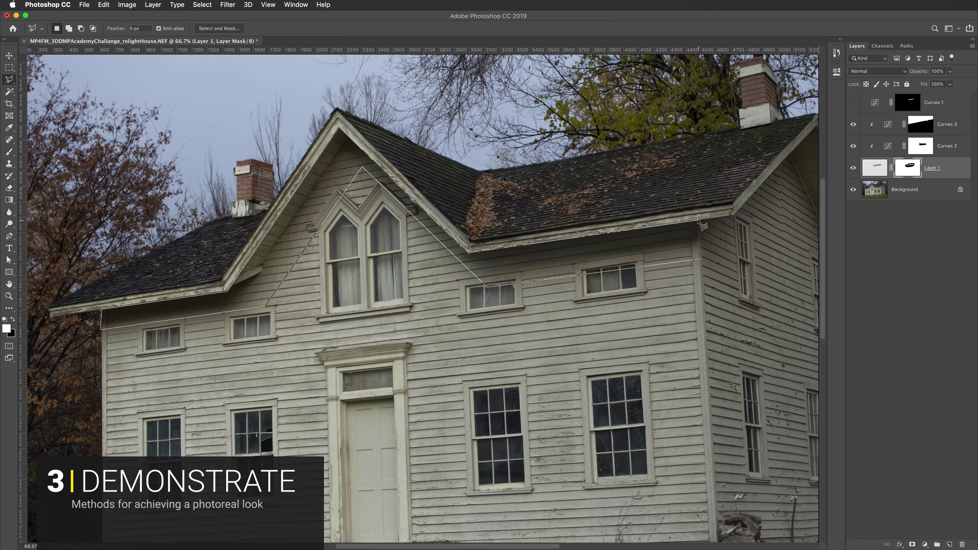
left_click(703, 261)
Add a Curves adjustment masked by the eave selection, move it above Curves 3, and release it from the clipping group.
left_click(925, 544)
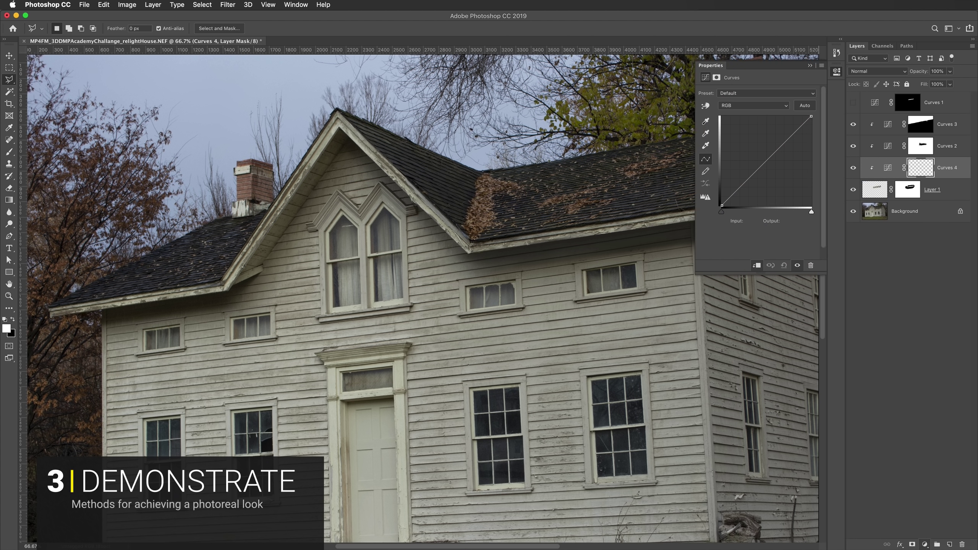
left_click_drag(886, 170, 881, 116)
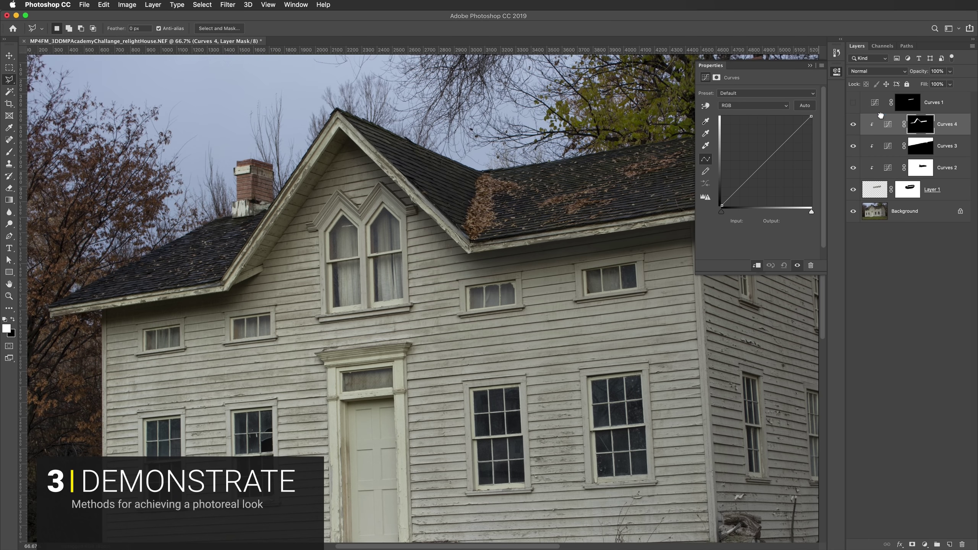
left_click(887, 138)
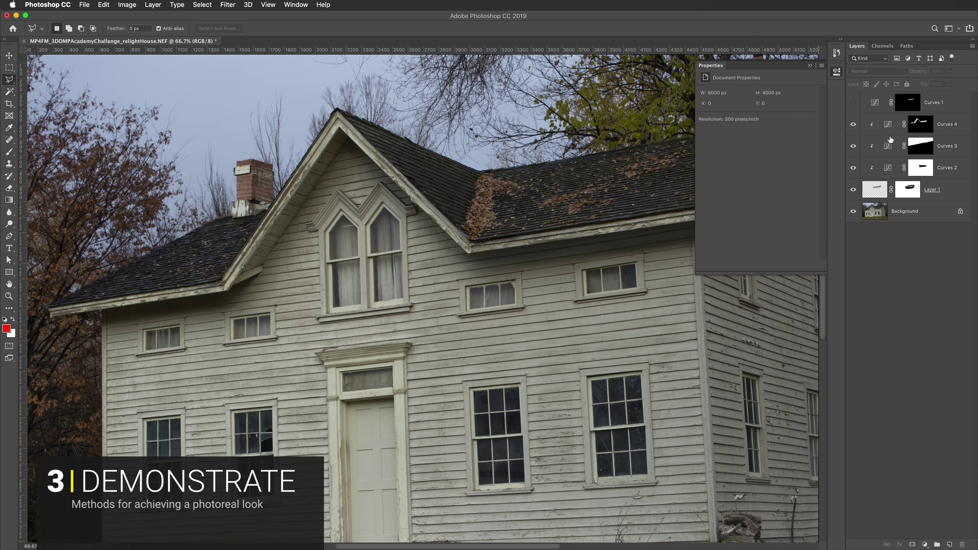
left_click(888, 131)
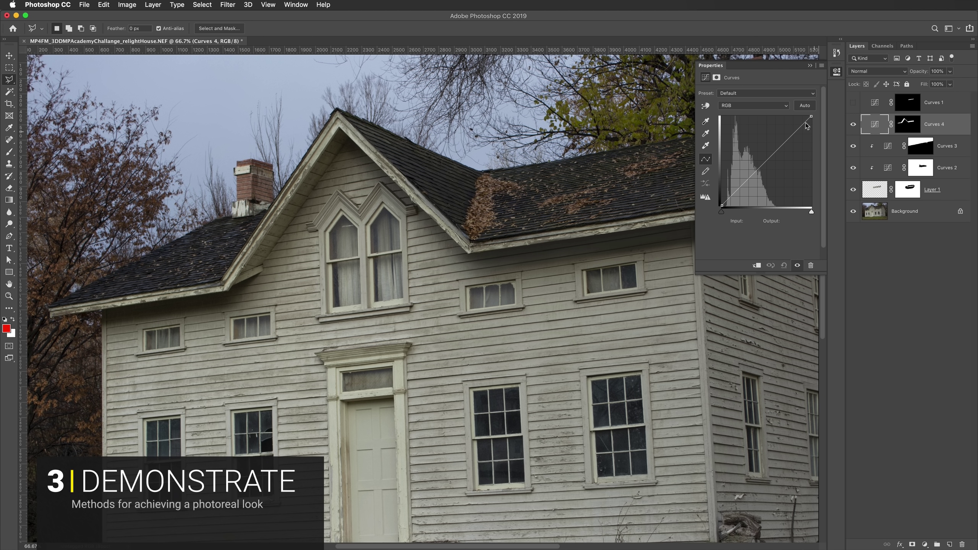
Darken the eave shadow band by lowering the Curves 4 white point from input 255 to output 184.
left_click_drag(812, 116, 824, 145)
scroll(535, 301, "right", 5)
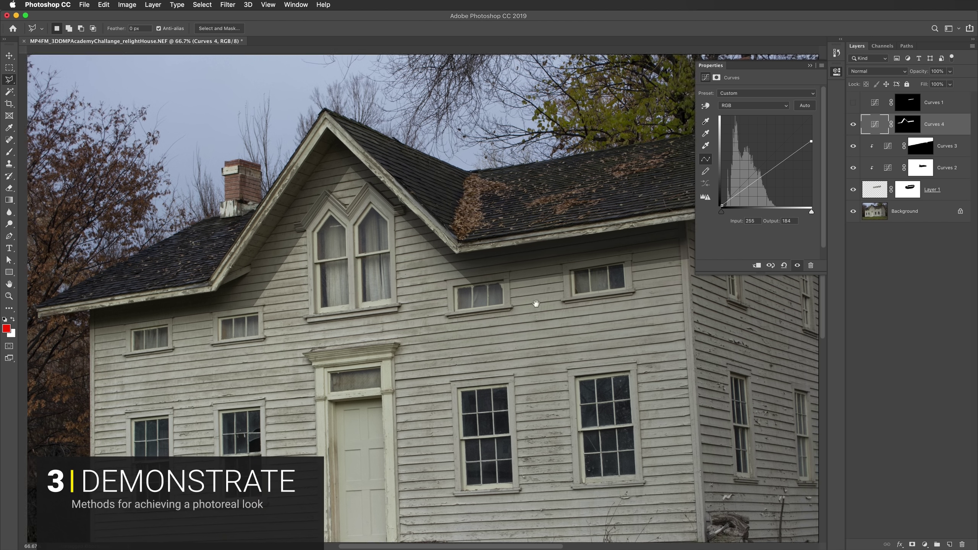
scroll(385, 284, "left", 1)
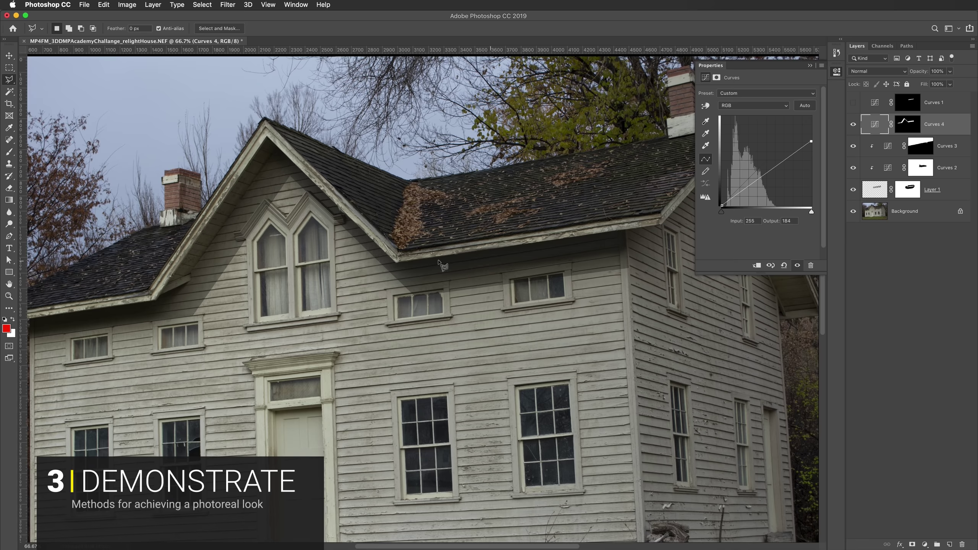
left_click_drag(350, 290, 452, 281)
scroll(452, 280, "left", 1)
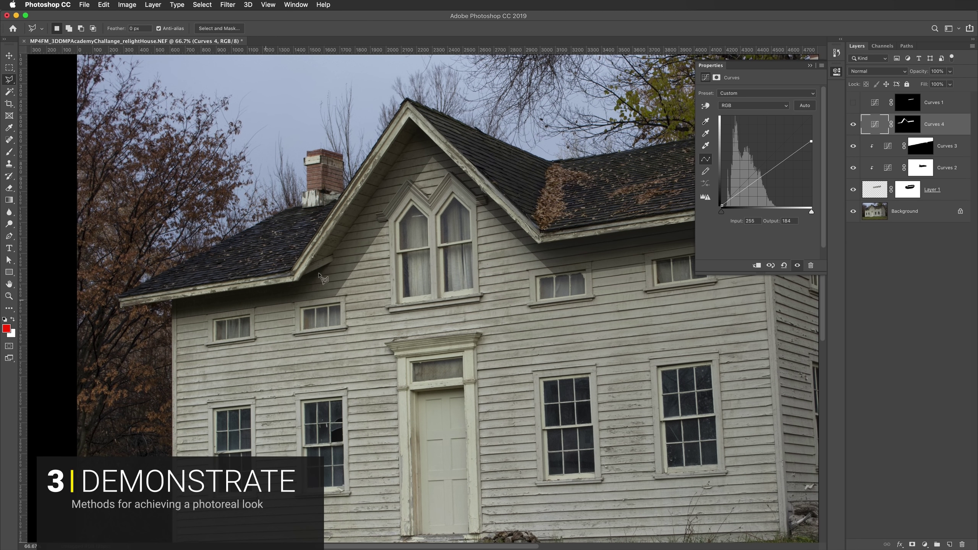
scroll(424, 289, "right", 5)
key("super+r")
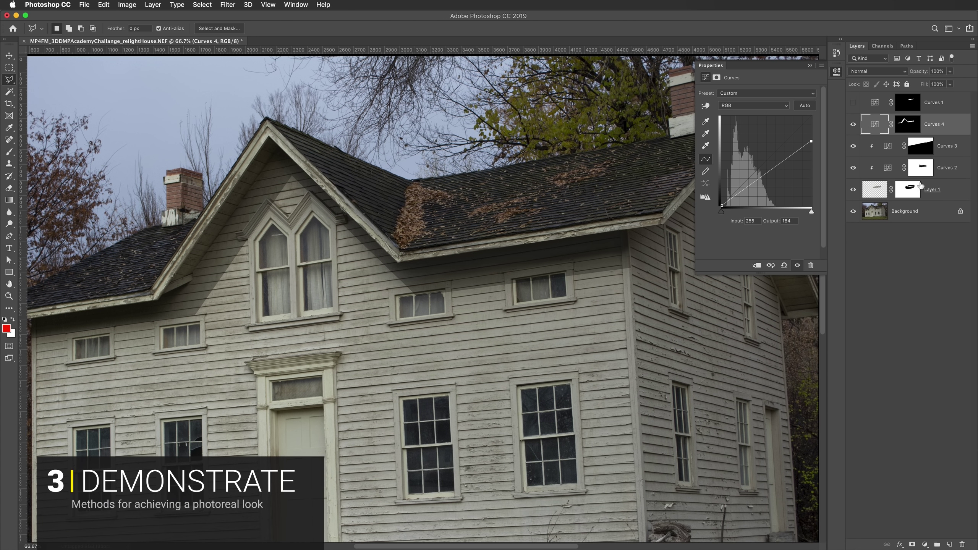
Compare the front facade with the Layer 1 patch hidden and shown while the Curves 4 eave shadow is on.
left_click(853, 189)
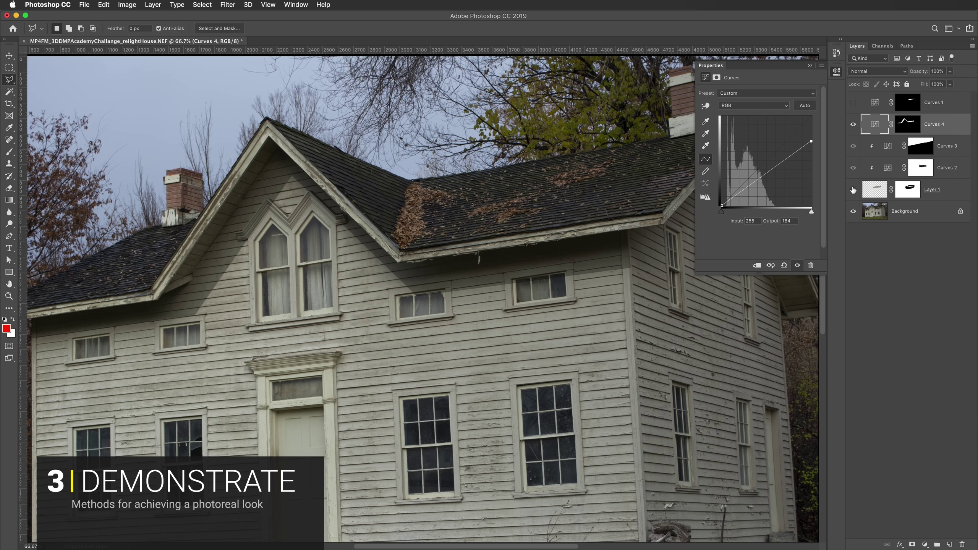
left_click(853, 190)
left_click(853, 189)
left_click(853, 189)
left_click(853, 189)
left_click_drag(242, 275, 380, 268)
key("super+r")
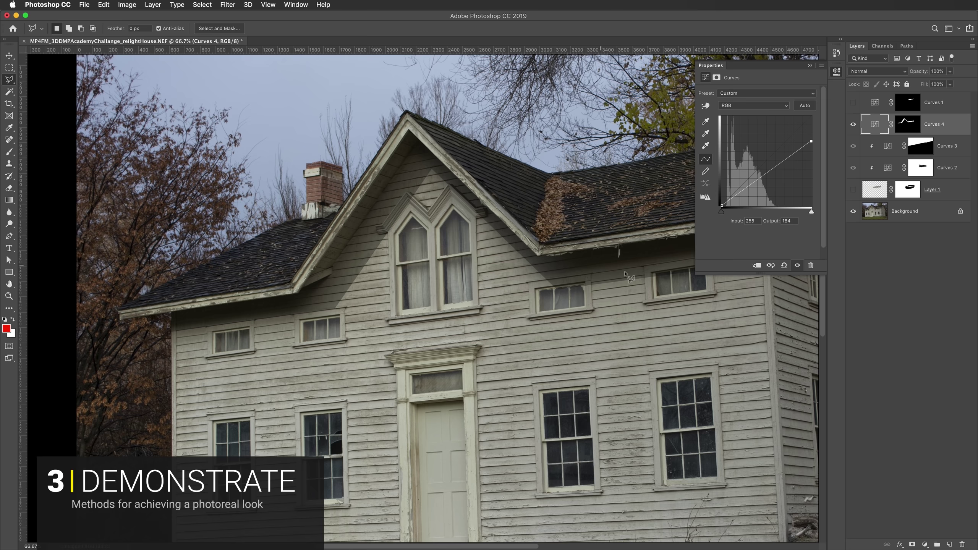
Examine the patched eave corner and gable at 300% with Curves 4 hidden and Layer 1 shown, and turn Curves 4 back on.
scroll(461, 294, "right", 10)
key("super+comma")
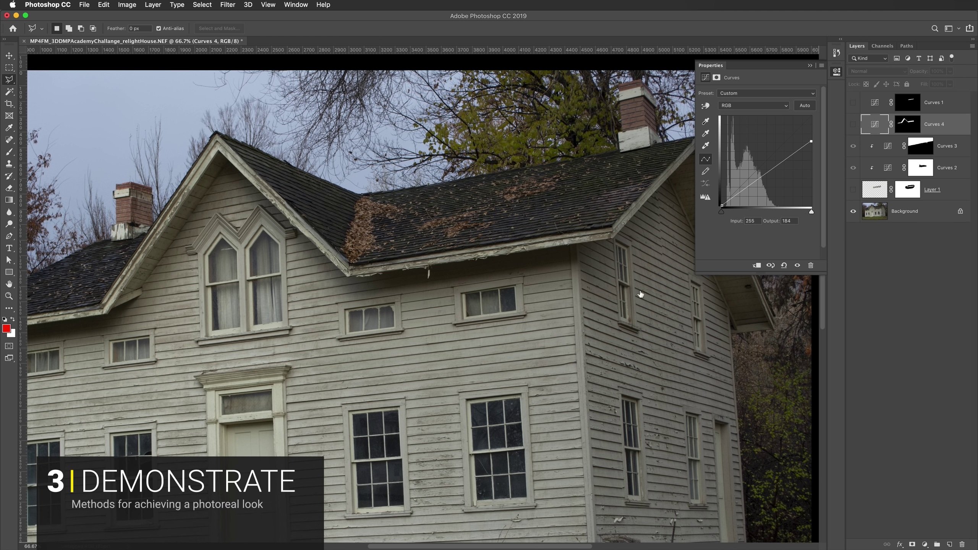
left_click(853, 190)
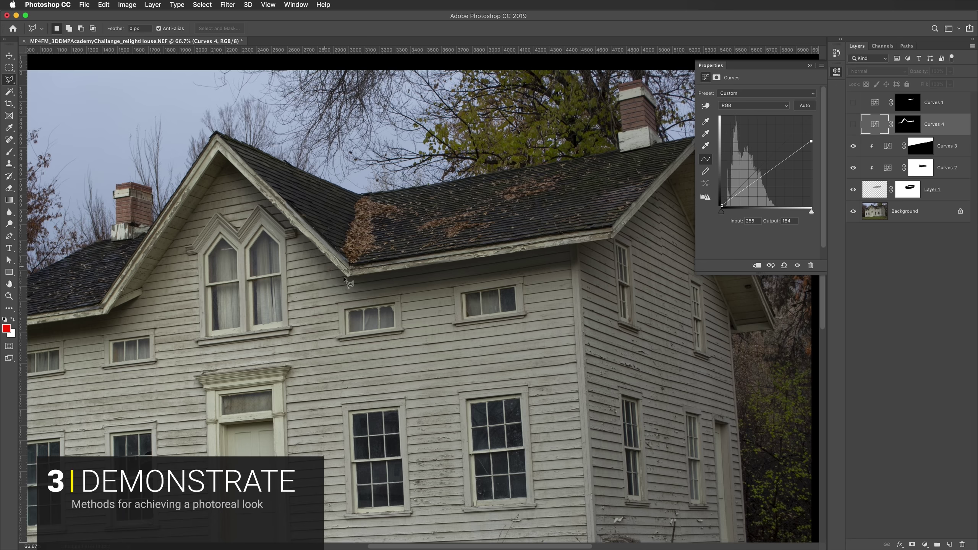
left_click_drag(341, 277, 384, 288)
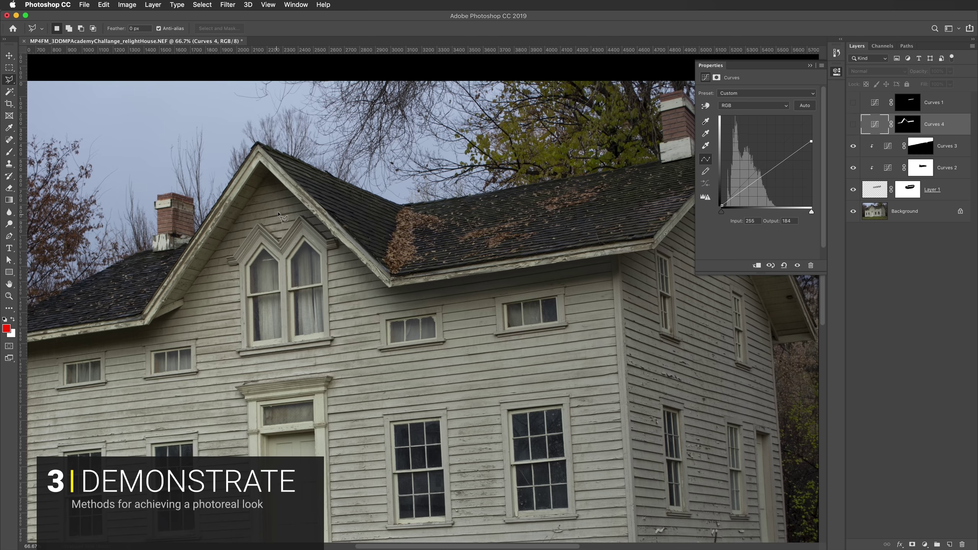
key("super+equal")
key("super+equal")
key("super+equal")
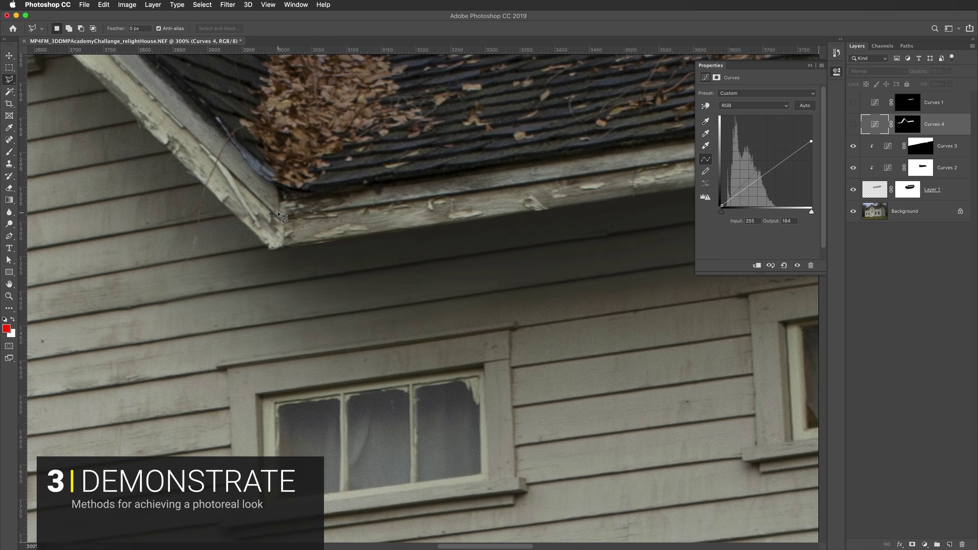
left_click_drag(309, 242, 520, 366)
key("super+r")
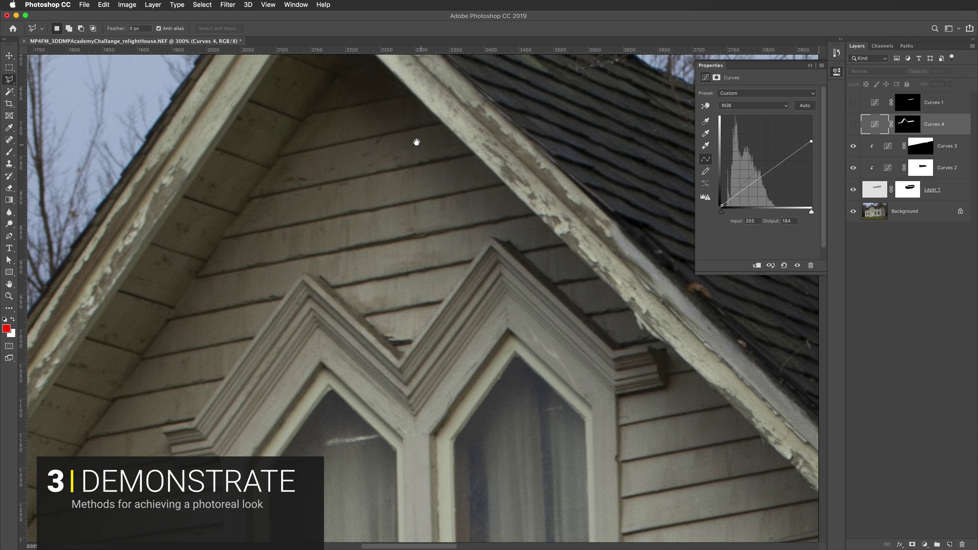
left_click(408, 166)
key("Escape")
left_click(853, 124)
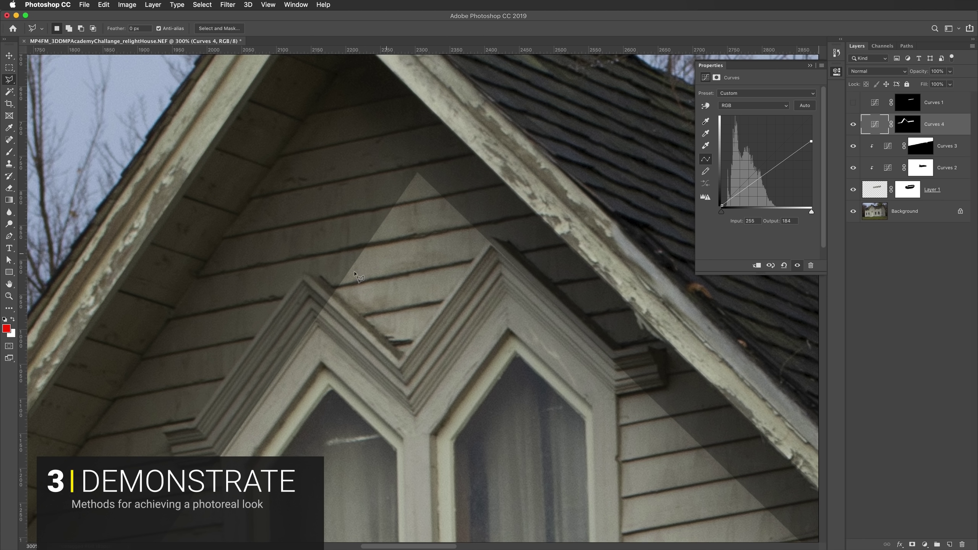
Outline the lit siding and left window trim below the gable peak with the Polygonal Lasso, with the Curves 4 mask active.
left_click(418, 173)
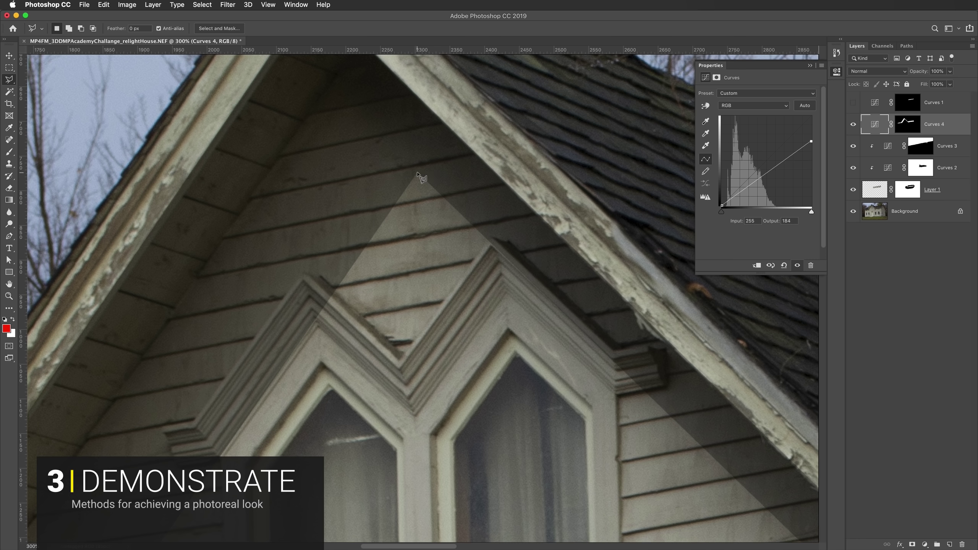
left_click(336, 289)
left_click(320, 286)
left_click(316, 317)
left_click(384, 456)
left_click(471, 345)
double_click(446, 279)
key("BackSpace")
key("Return")
left_click(908, 124)
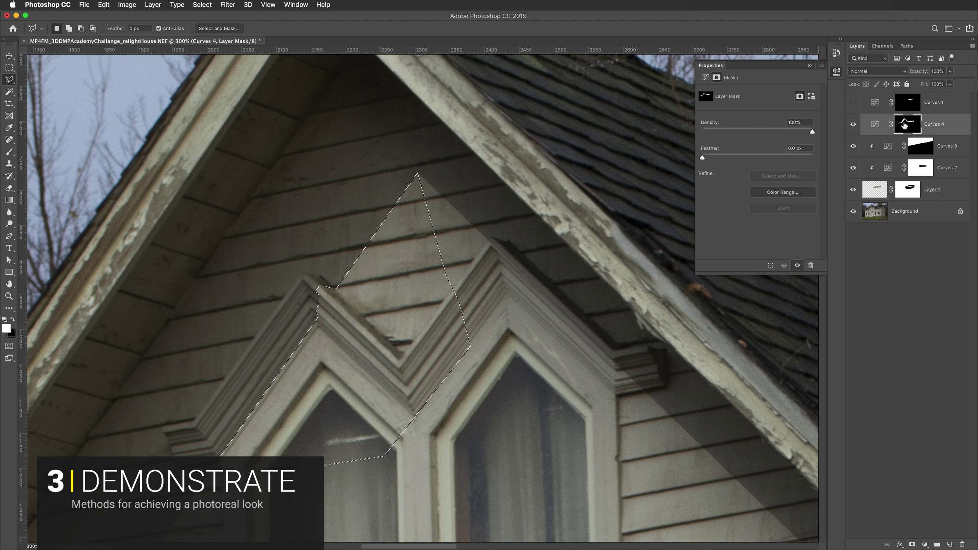
key("ctrl+d")
left_click(341, 282)
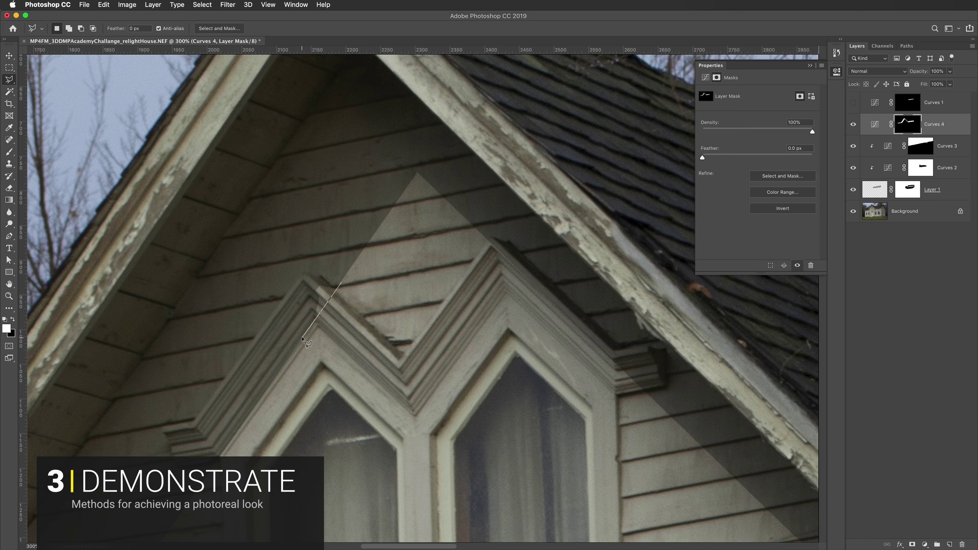
key("Escape")
Outline the thin strip along the top trim of the small window left of the gable window with the Polygonal Lasso.
left_click_drag(394, 316, 416, 302)
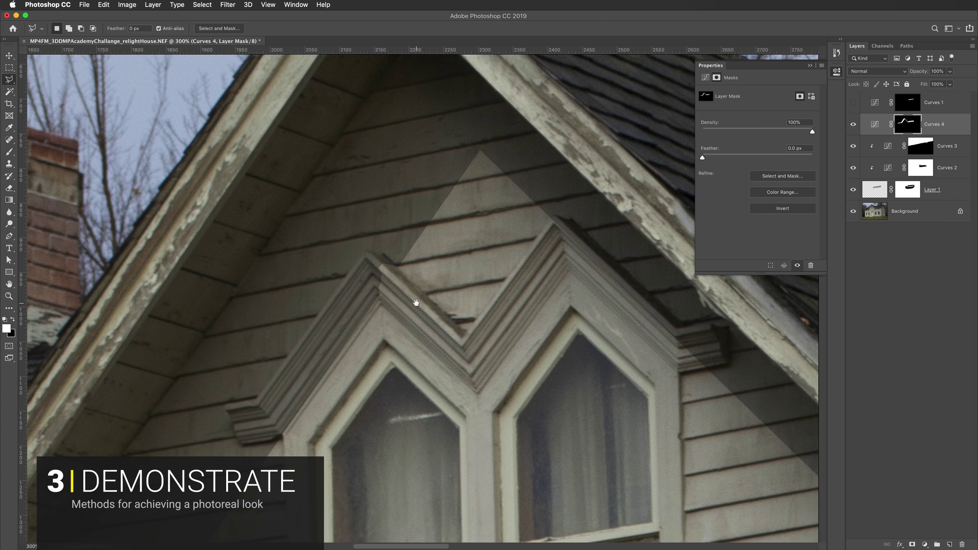
key("super+minus")
key("super+minus")
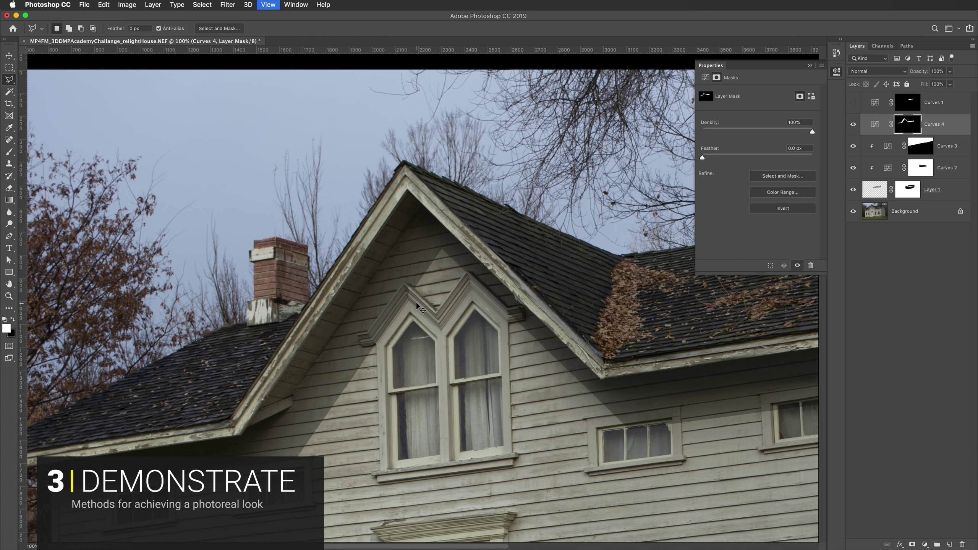
key("super+plus")
left_click_drag(397, 318, 451, 205)
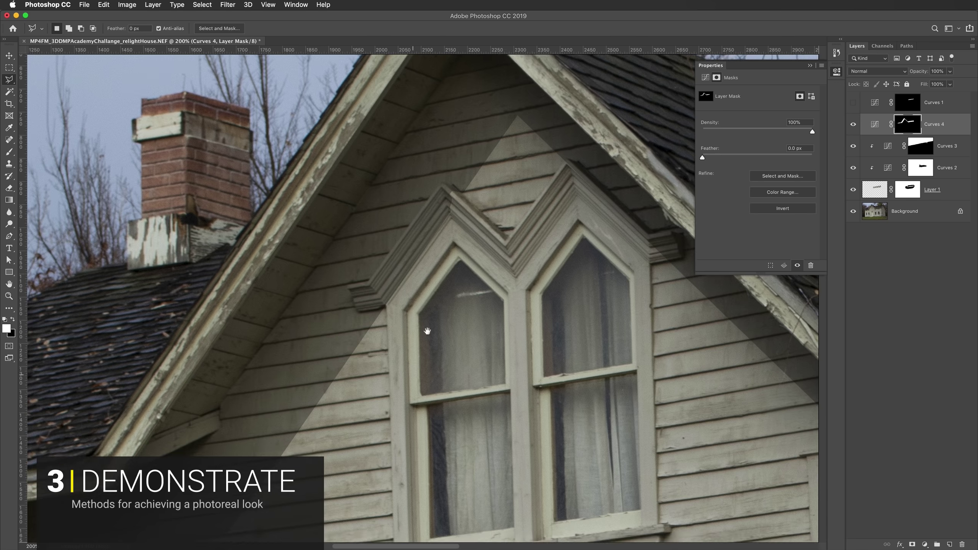
left_click_drag(430, 325, 477, 243)
mouse_move(348, 384)
left_mouse_down()
mouse_move(483, 293)
mouse_move(498, 245)
left_mouse_up()
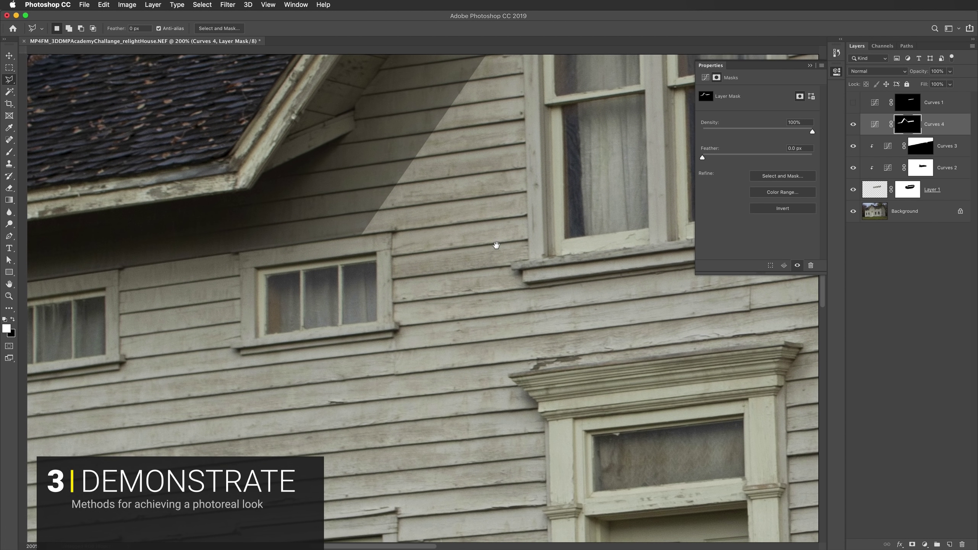
left_click_drag(382, 332, 404, 332)
key("super+plus")
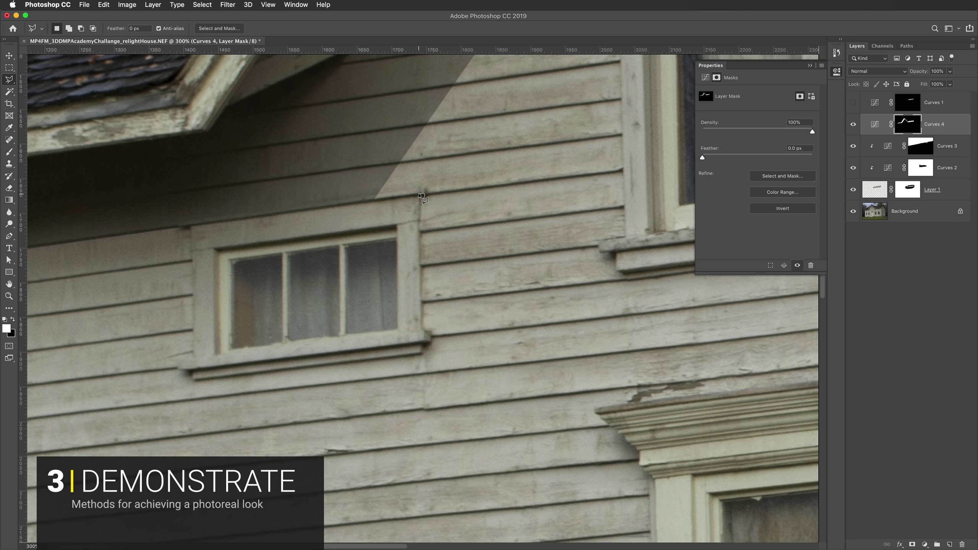
left_click(181, 226)
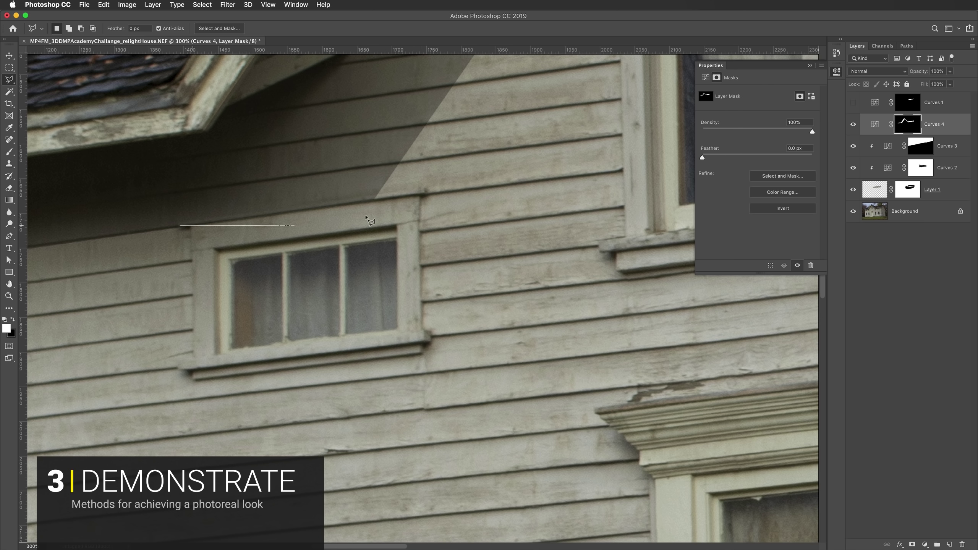
left_click(424, 199)
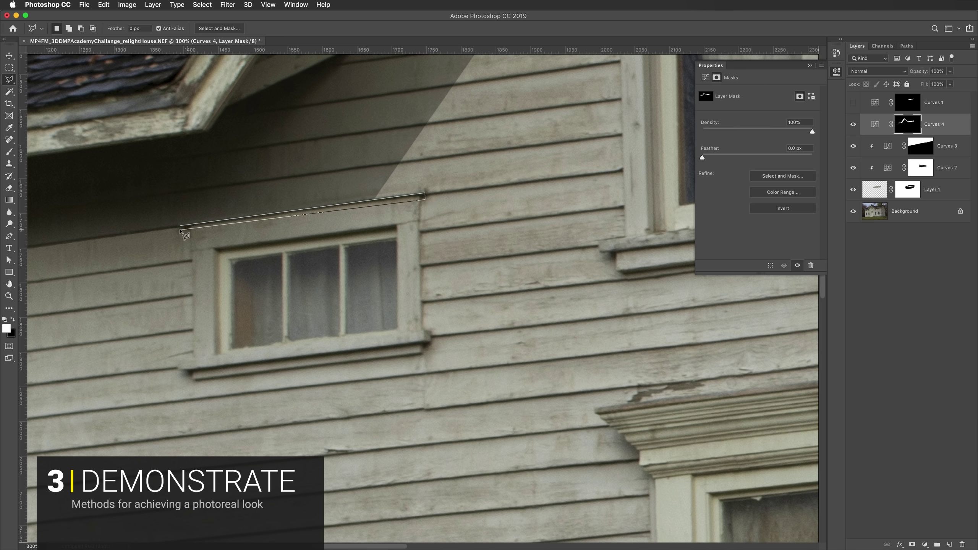
left_click(180, 227)
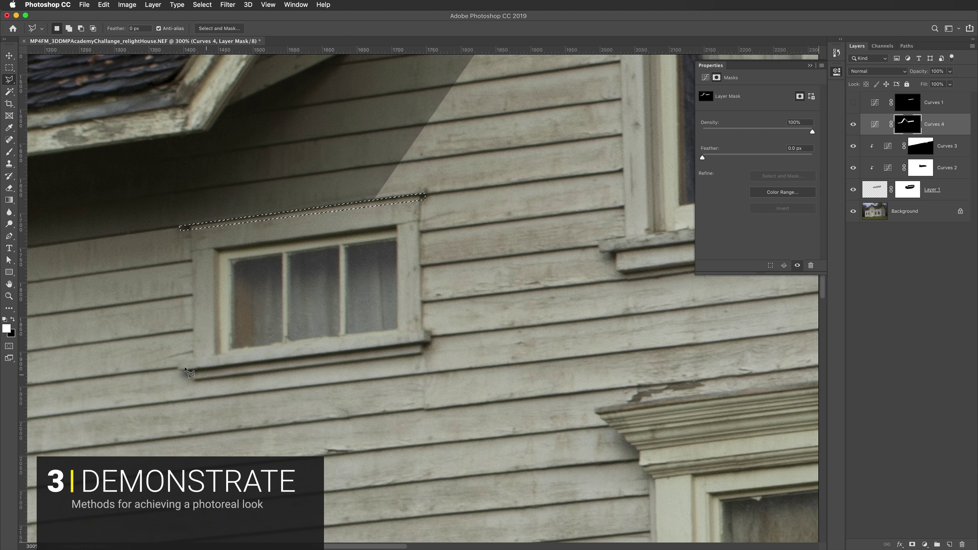
Examine the protruding window sills, door cornice and gable trim to judge how the eave shadow should fall across them.
left_click_drag(411, 348, 410, 347)
scroll(410, 347, "down", 5)
scroll(423, 327, "right", 15)
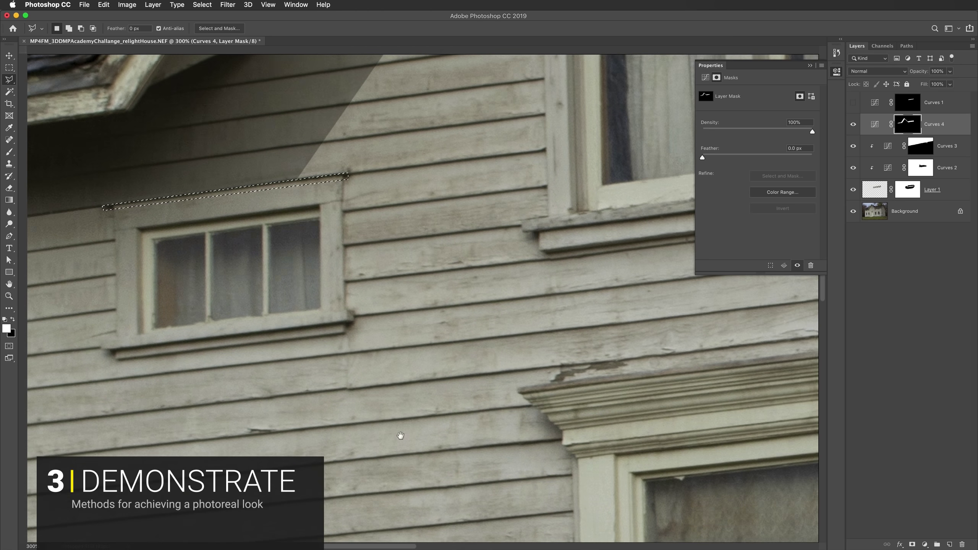
scroll(474, 391, "up", 5)
scroll(474, 391, "right", 6)
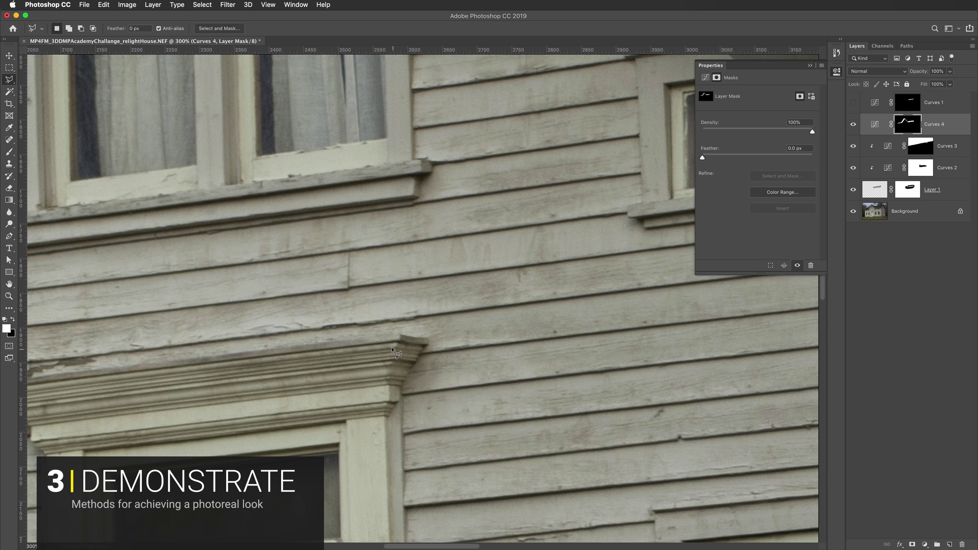
scroll(398, 416, "down", 10)
scroll(398, 416, "right", 2)
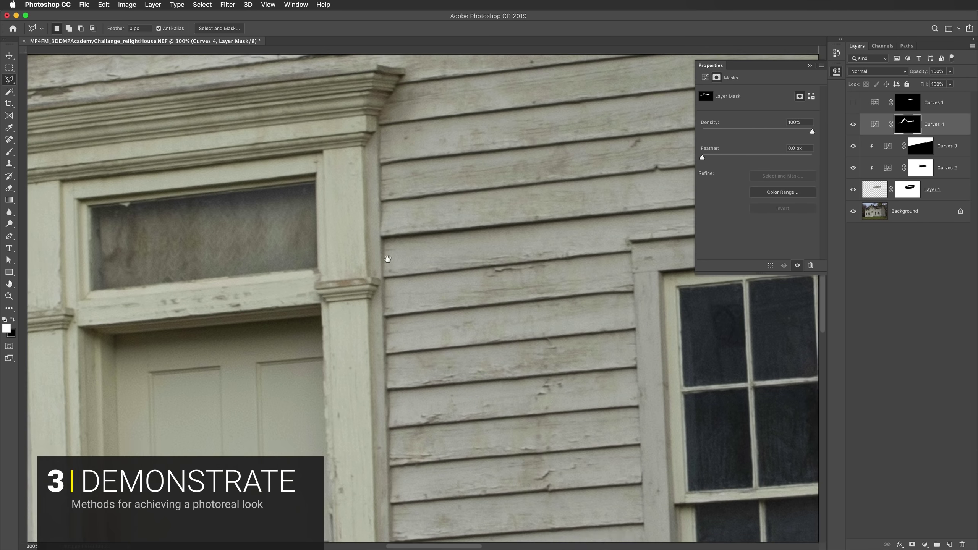
scroll(399, 410, "down", 2)
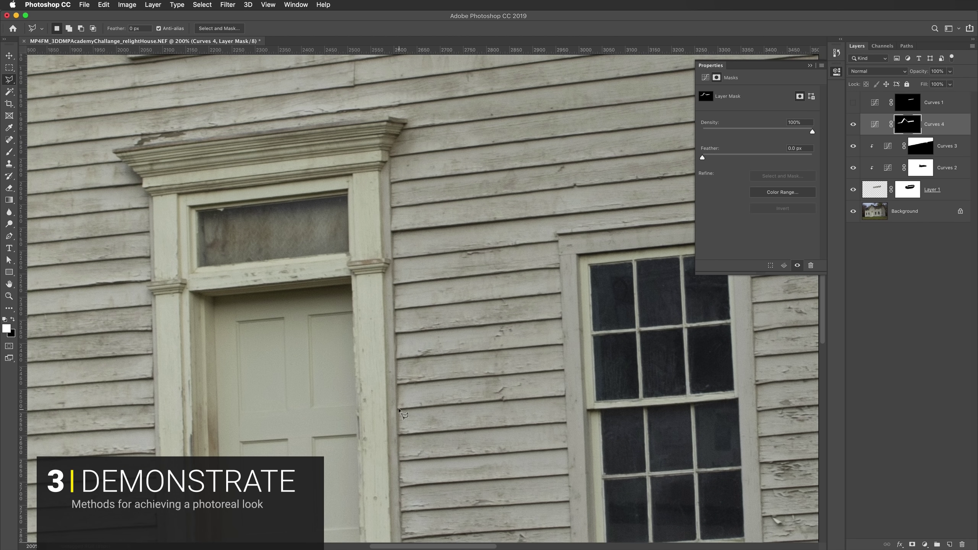
scroll(388, 243, "up", 8)
scroll(388, 243, "left", 4)
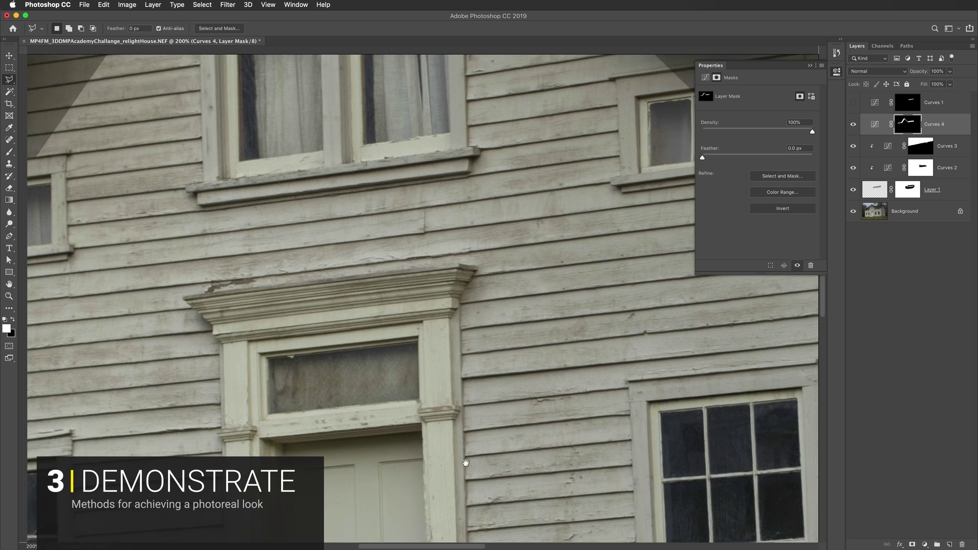
scroll(389, 243, "up", 1)
key("super+1")
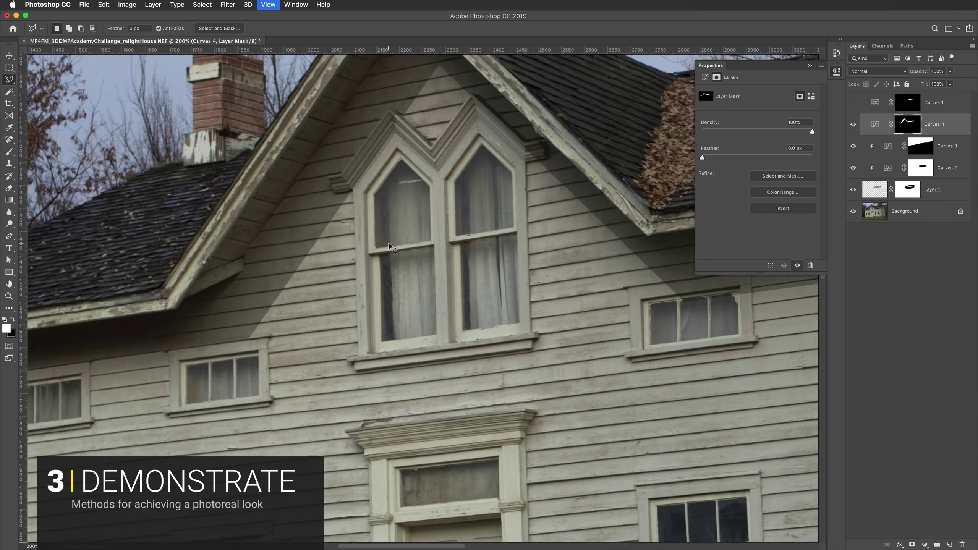
key("super+r")
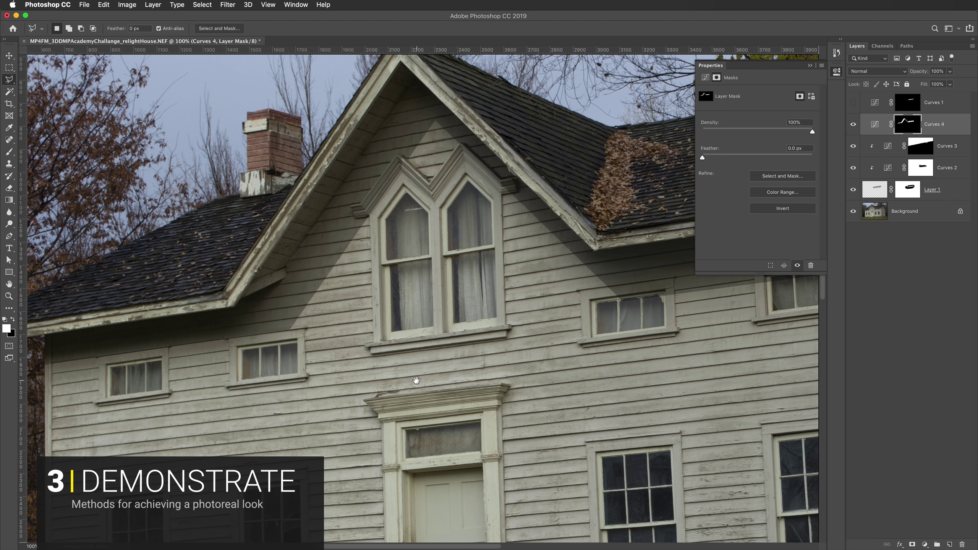
key("super+r")
left_click_drag(414, 382, 434, 376)
key("super+r")
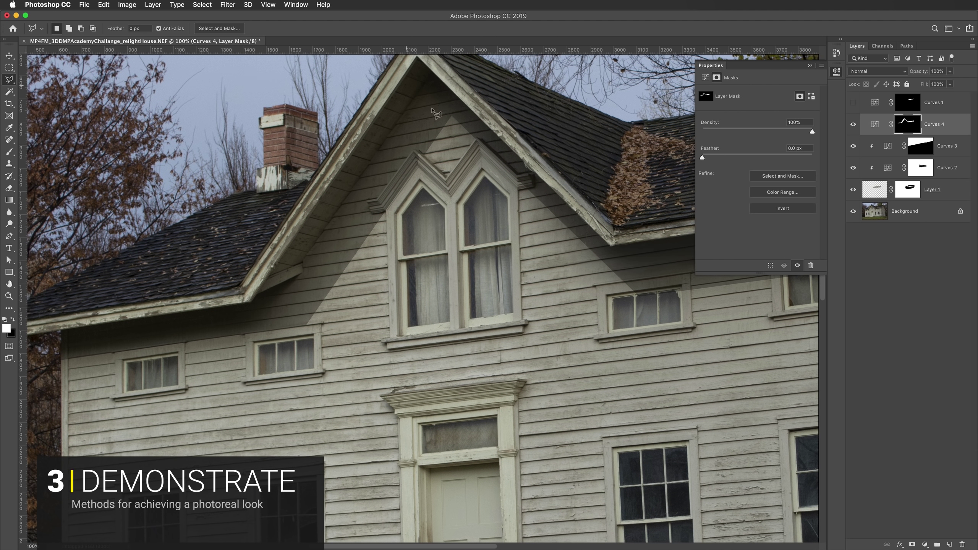
left_click(449, 118)
left_click(303, 328)
left_click(59, 360)
left_click(61, 332)
key("Delete")
key("super+d")
Examine the door cornice and frame edges down to the ground, and review the whole front facade at 66.7% zoom.
mouse_move(373, 408)
left_mouse_down()
mouse_move(313, 372)
mouse_move(349, 287)
left_mouse_up()
scroll(410, 283, "up", 5)
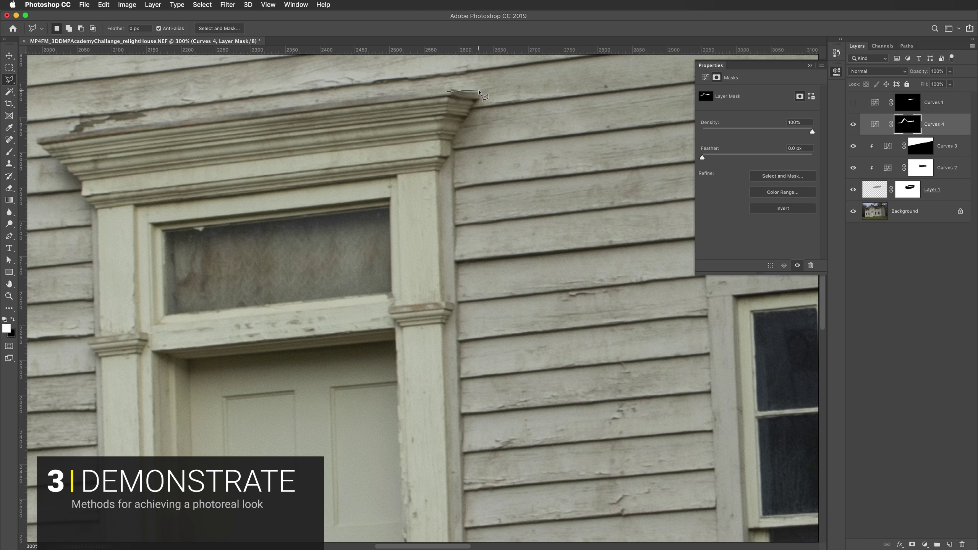
scroll(454, 376, "down", 10)
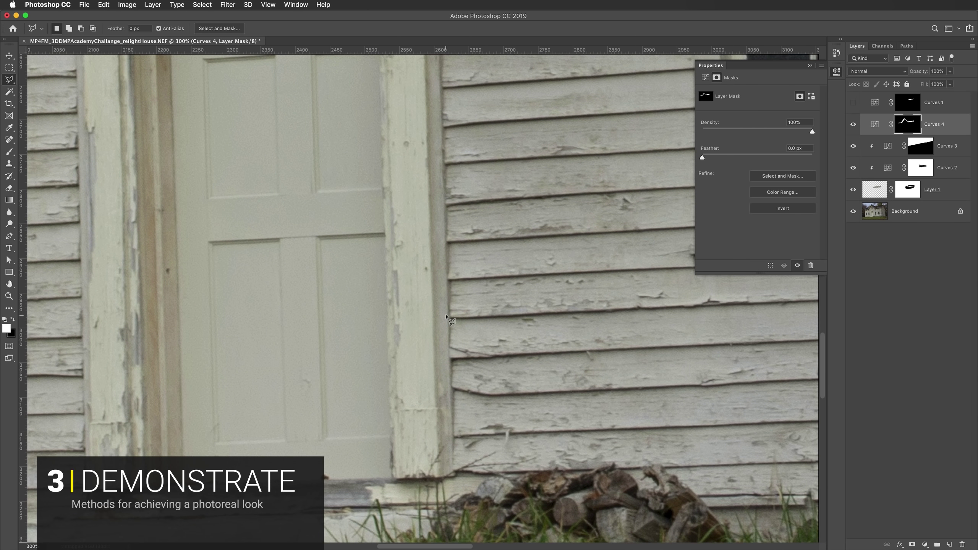
key("super+r")
key("super+0")
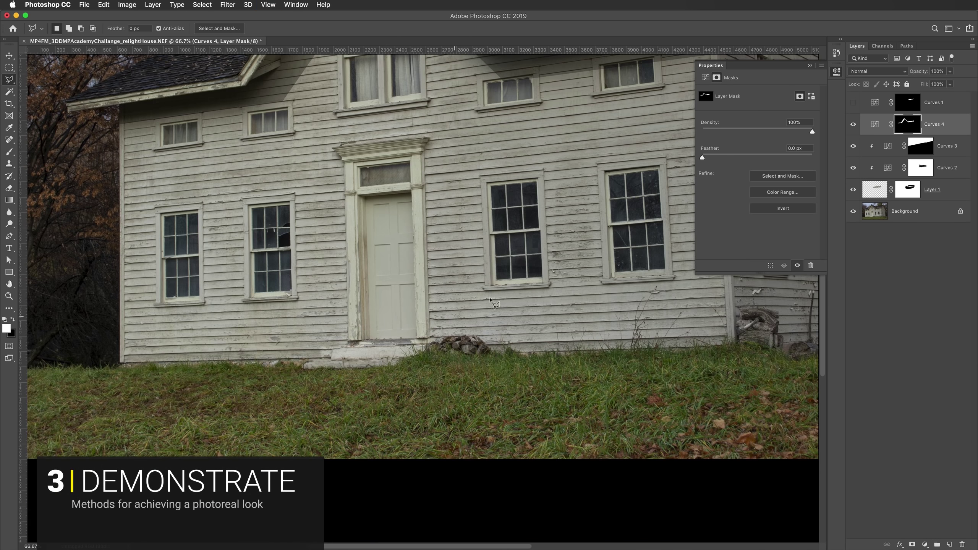
scroll(434, 166, "up", 10)
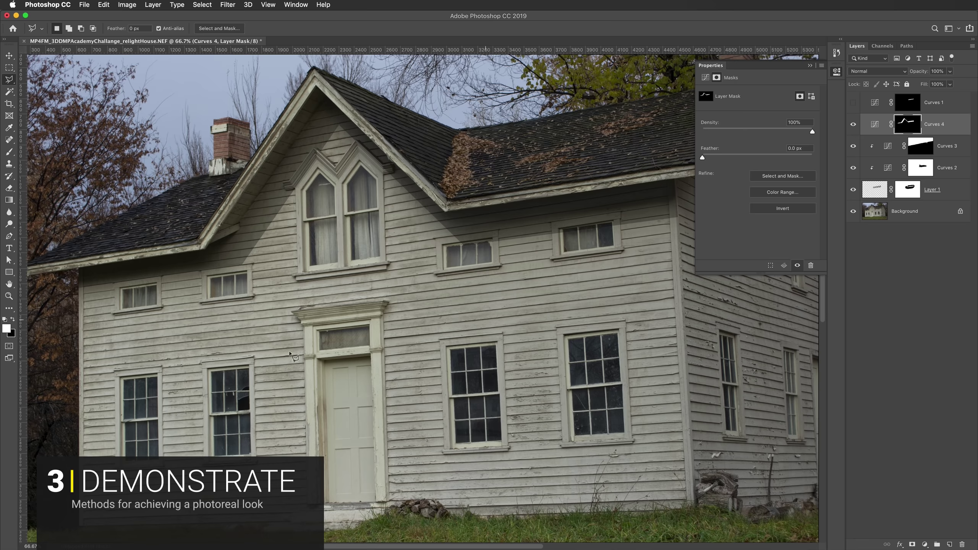
Switch to Adobe Bridge and examine the shadow cast beside the door cornice in the reference photo DSC_0247_4724.JPG at full-screen size.
key("super+Tab")
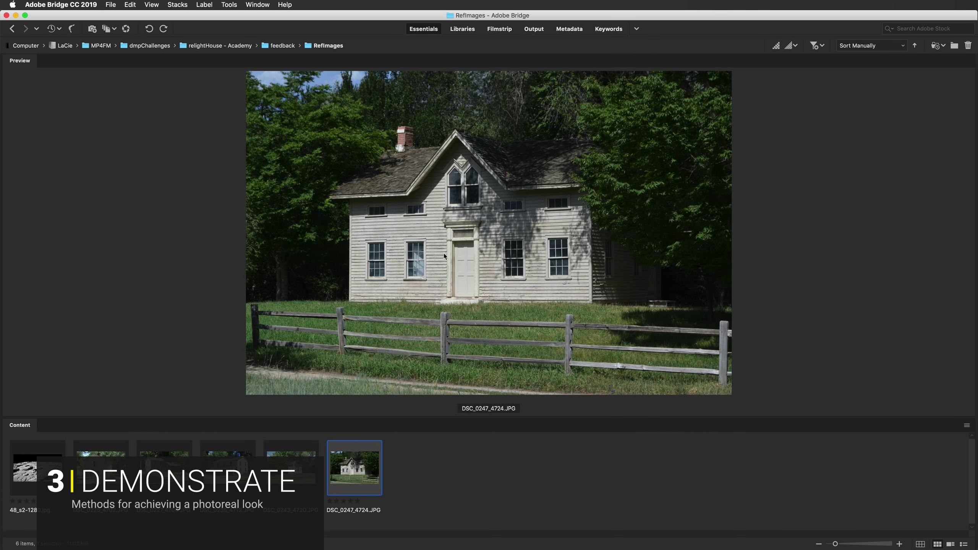
left_click(439, 222)
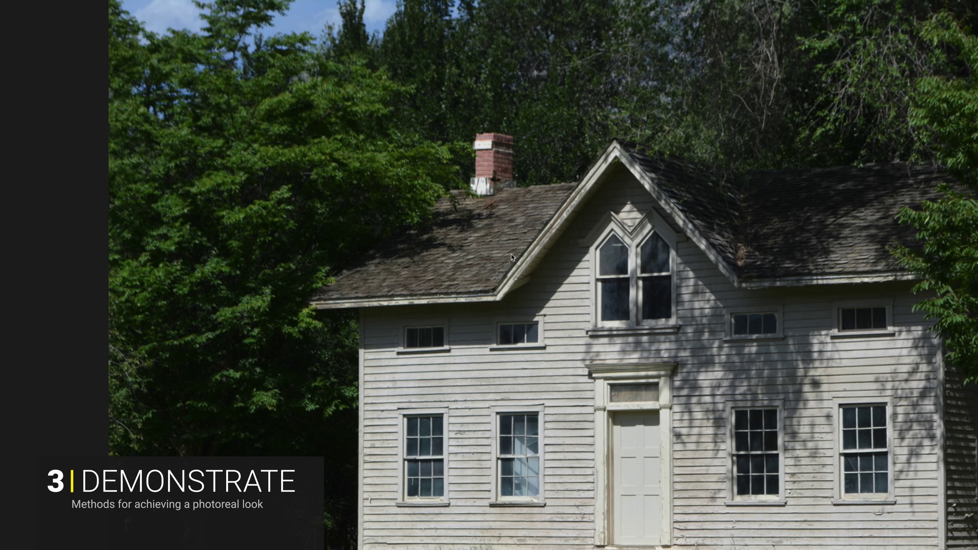
scroll(512, 254, "up", 10)
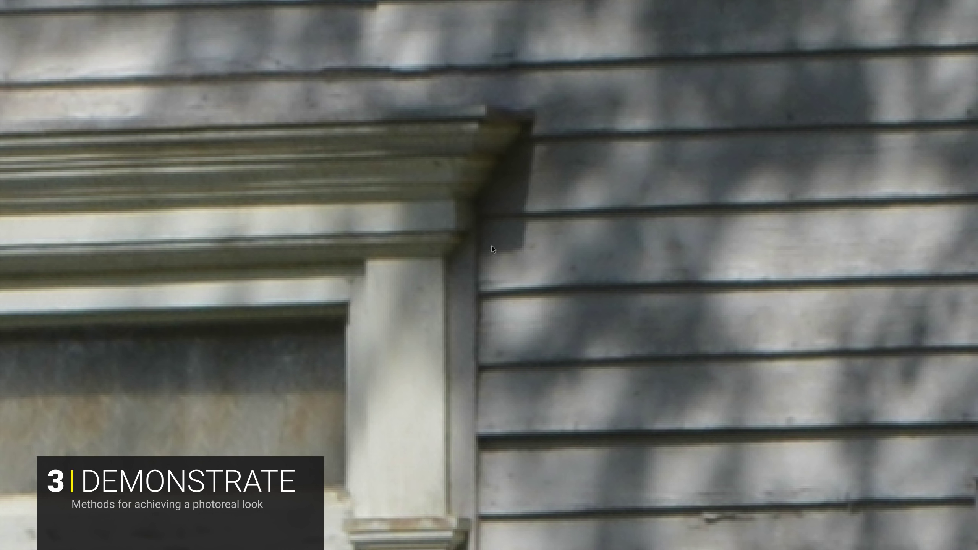
Examine how the eave shadow crosses the trim, glass and sill of the small window beside the gable in the reference photo.
key("Escape")
key("space")
scroll(559, 250, "up", 4)
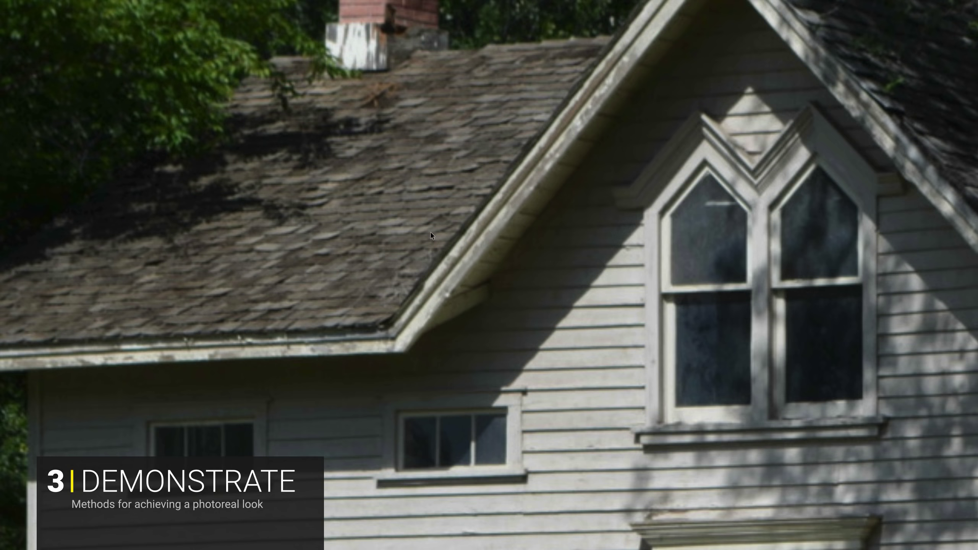
scroll(432, 235, "up", 4)
left_click_drag(328, 327, 588, 139)
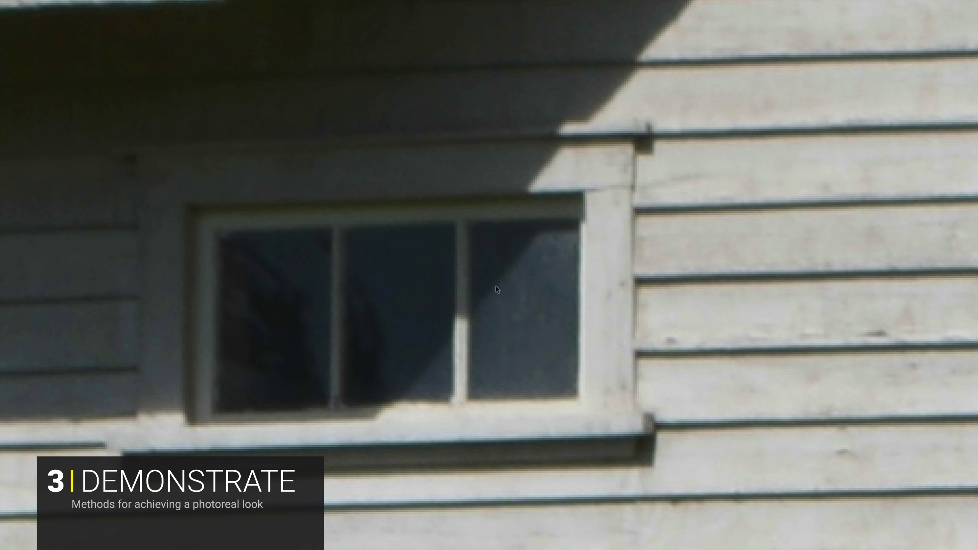
left_click_drag(442, 326, 569, 301)
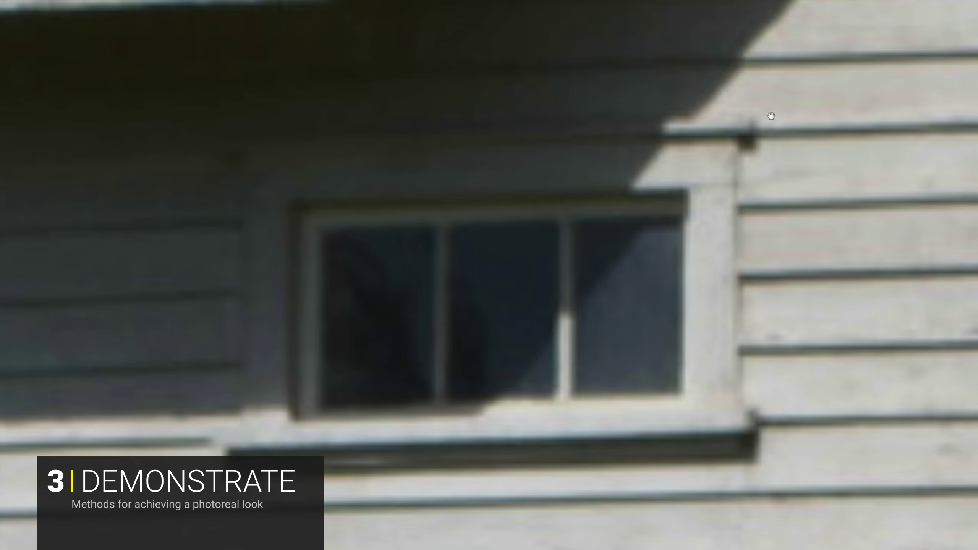
left_click_drag(769, 113, 395, 319)
Examine the shadow edges on the gable siding, around the pointed window trim and in the lit patch between its two peaks.
scroll(605, 124, "up", 2)
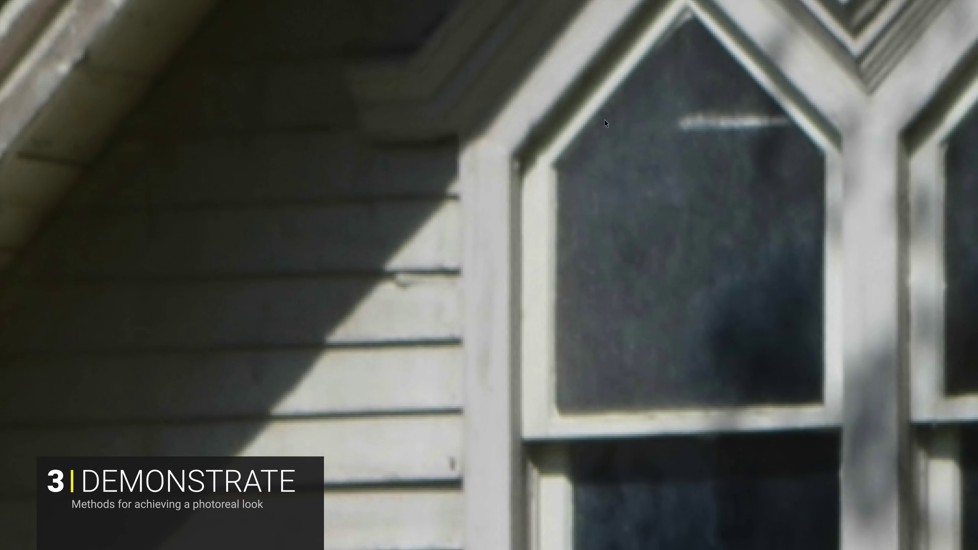
scroll(451, 133, "down", 2)
scroll(472, 175, "up", 3)
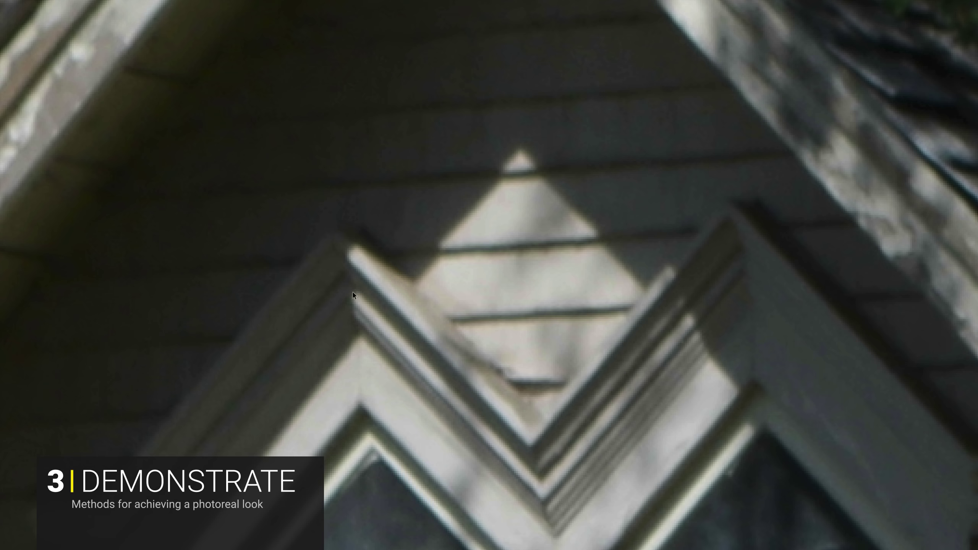
scroll(425, 235, "down", 2)
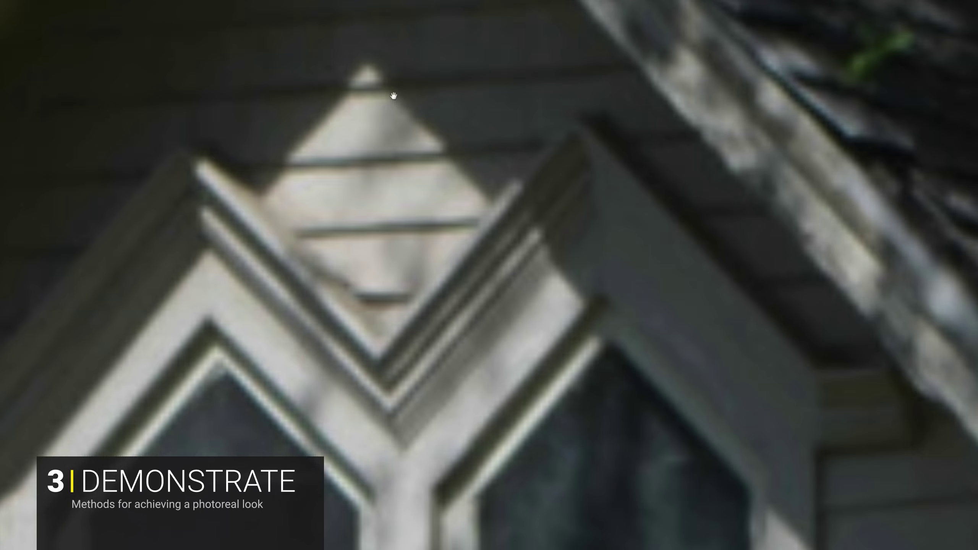
scroll(478, 318, "up", 3)
left_click_drag(478, 314, 540, 221)
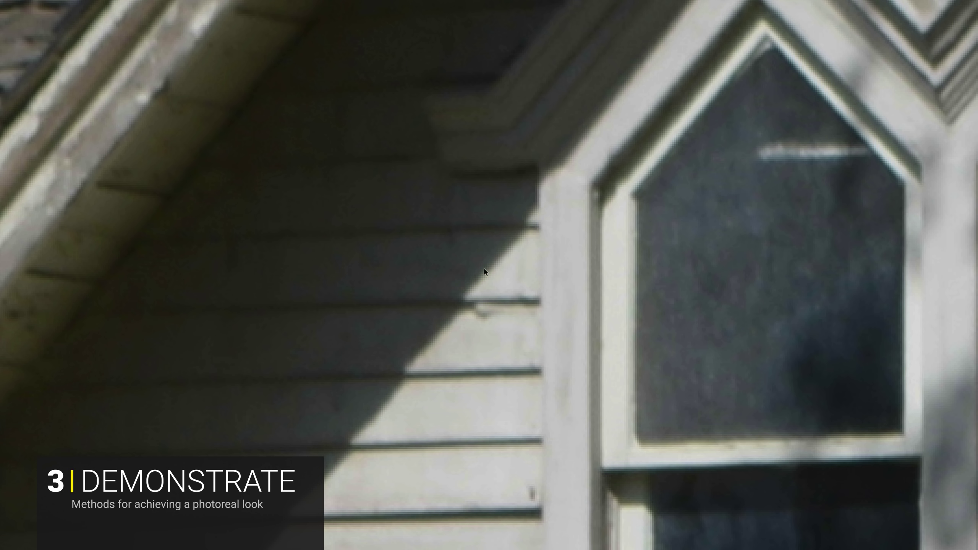
left_click_drag(405, 379, 518, 219)
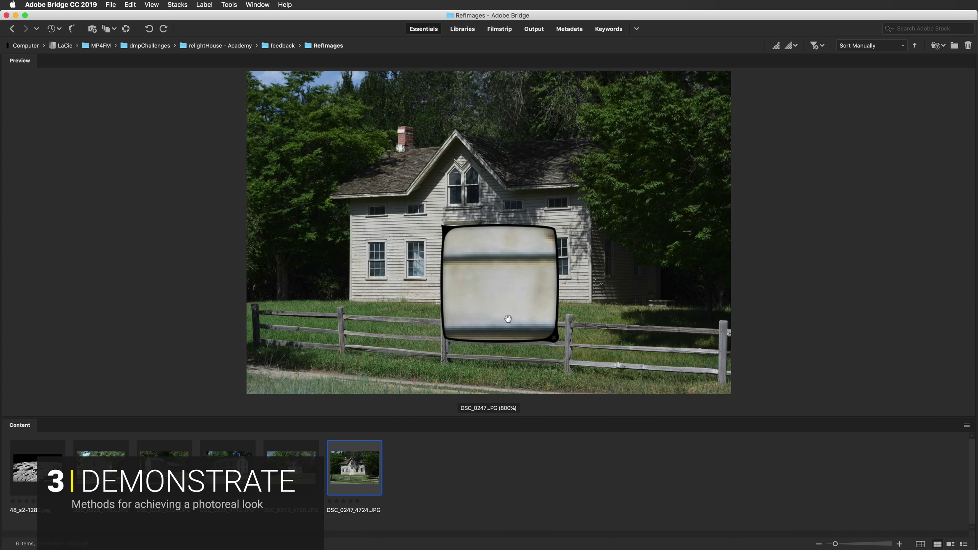
Close the magnified reference view, switch back to Photoshop and collapse the mask properties to uncover the house's side wall.
left_click(544, 294)
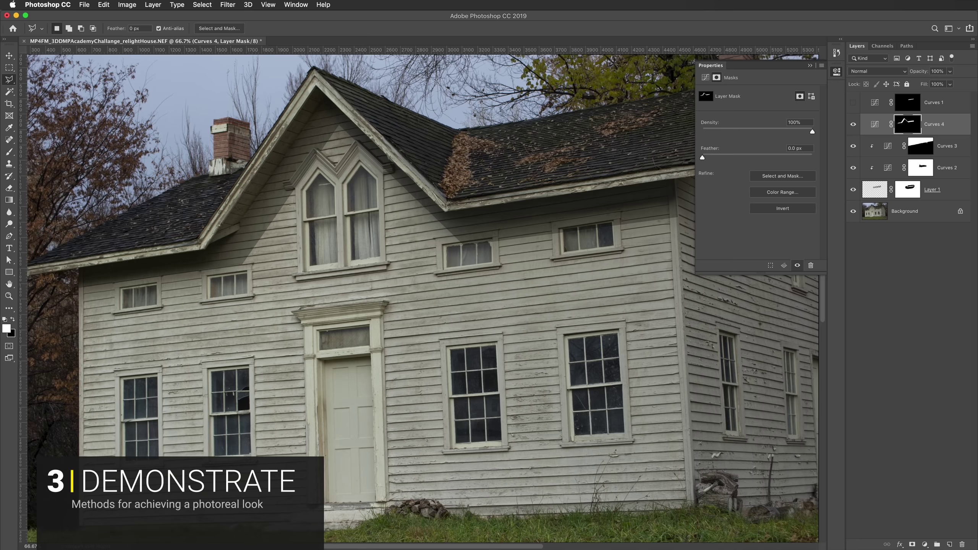
left_click(836, 71)
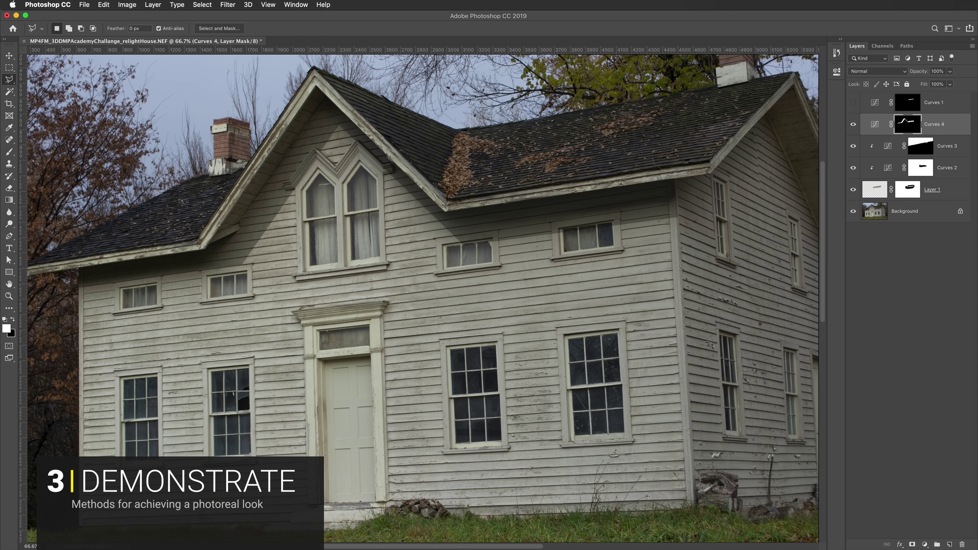